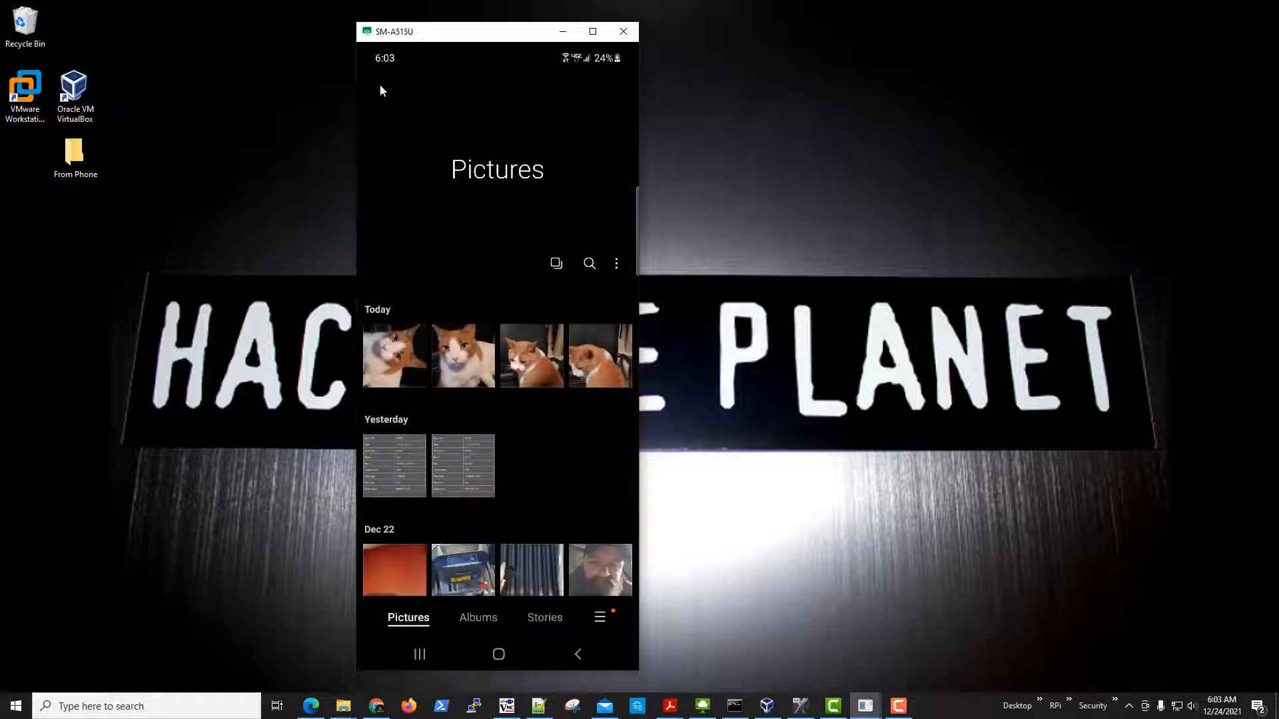
View the first of today's photos in the phone's gallery, return to the picture list, and minimize the mirrored phone window
click(395, 349)
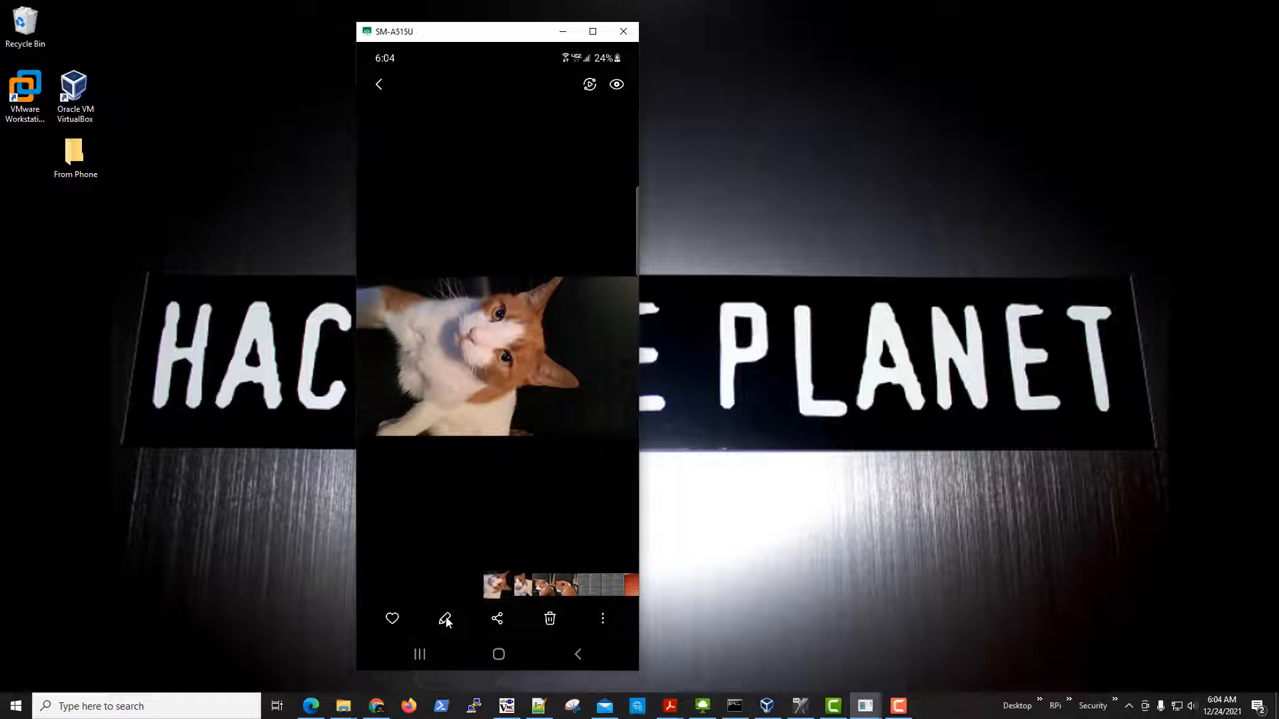
click(381, 85)
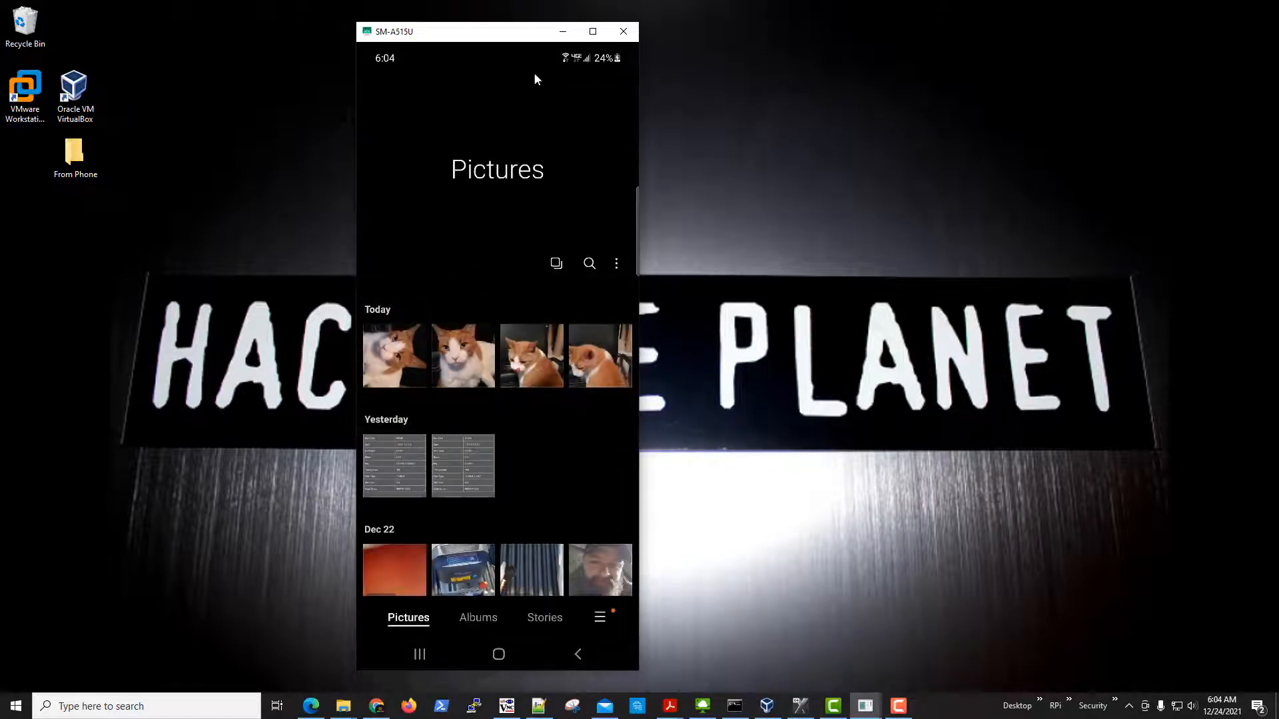
click(563, 32)
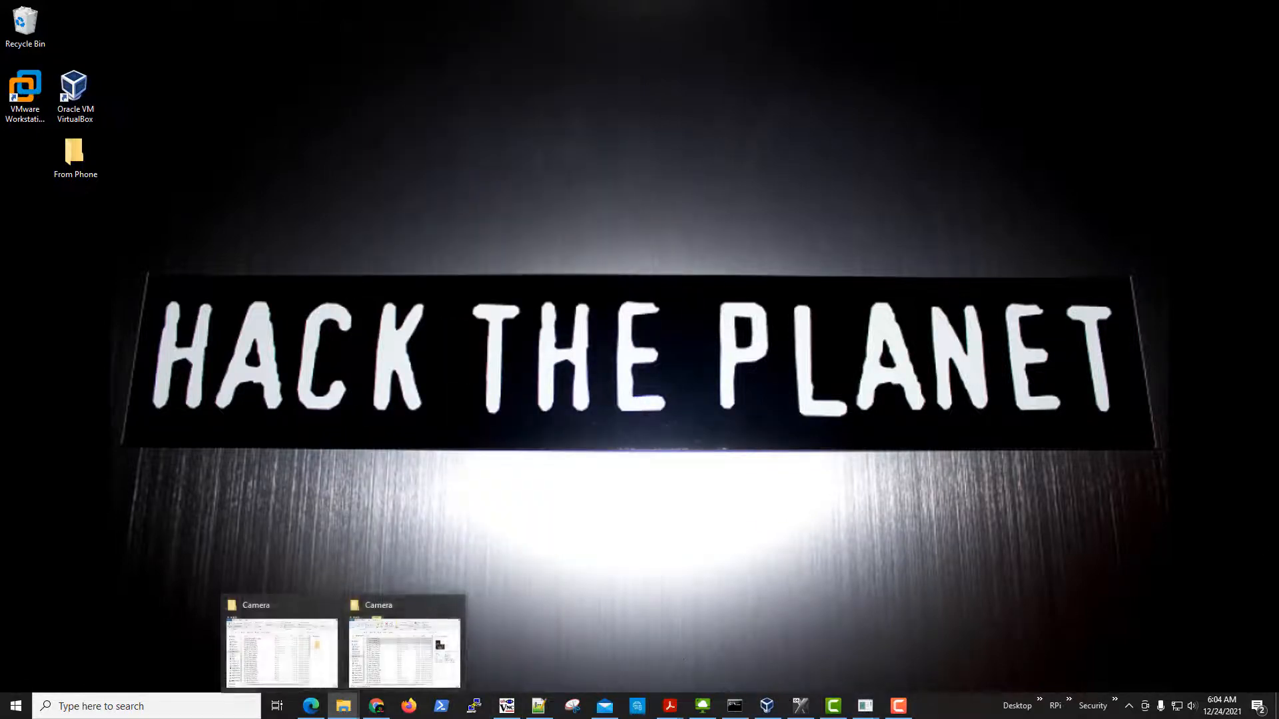
Copy the four 20211224 JPG photos from the Galaxy A51 Camera folder to the desktop's From Phone folder and open that folder
click(343, 705)
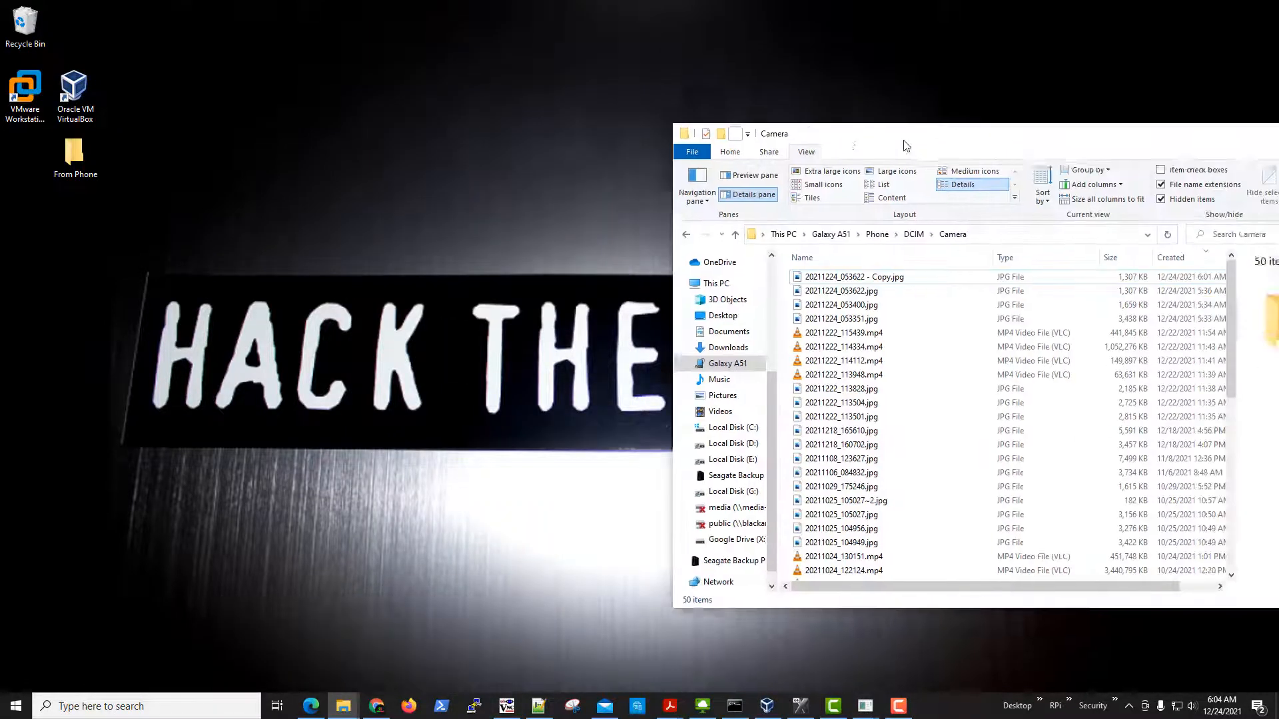
click(541, 206)
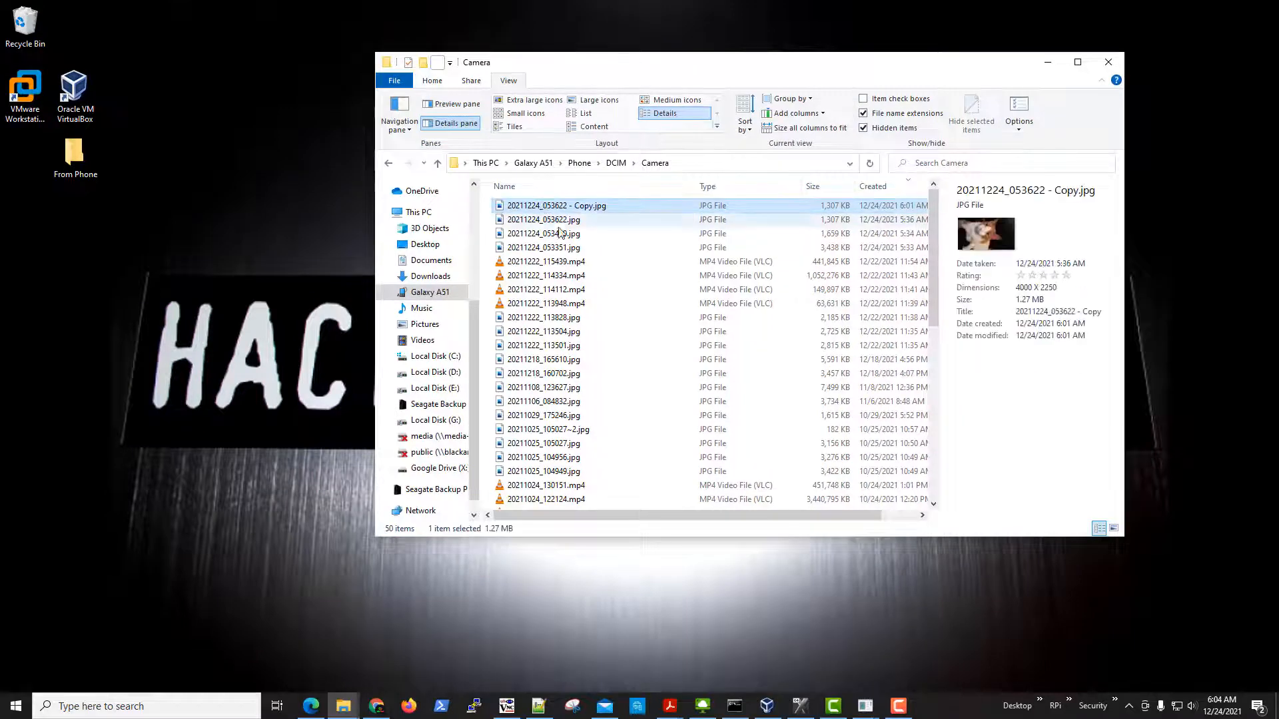
ctrl+click(538, 248)
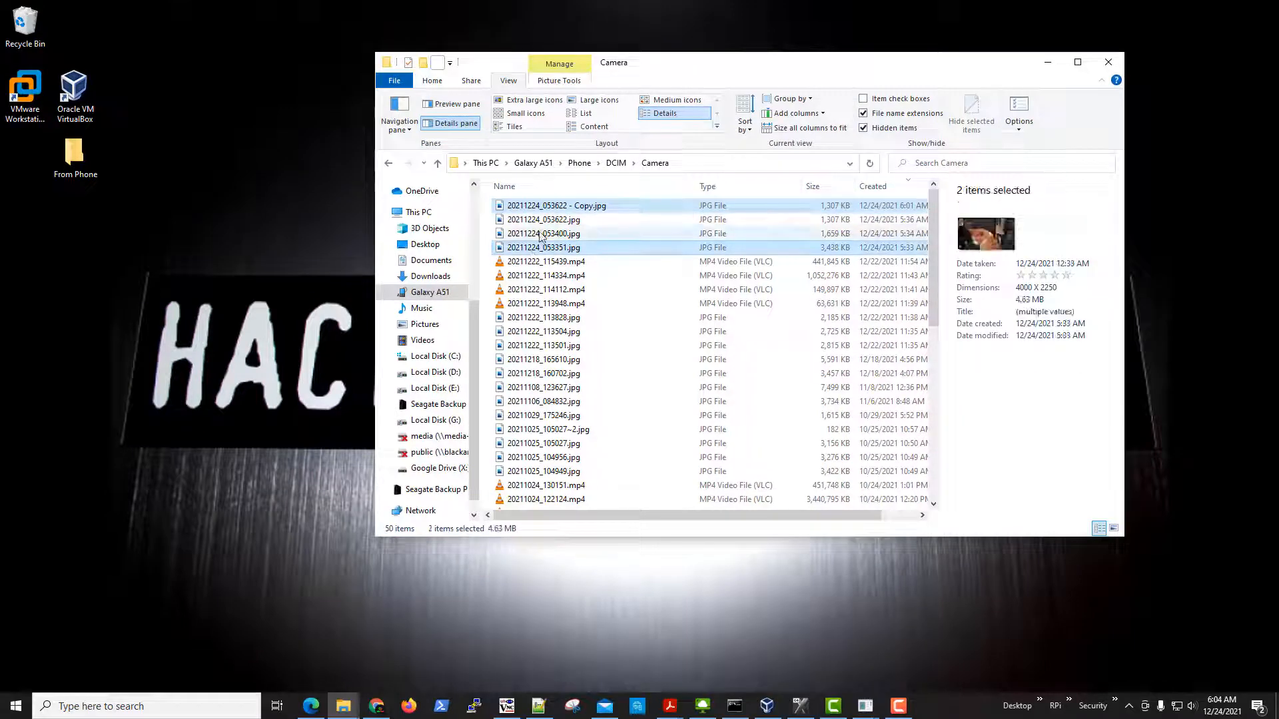
click(542, 208)
shift+click(550, 251)
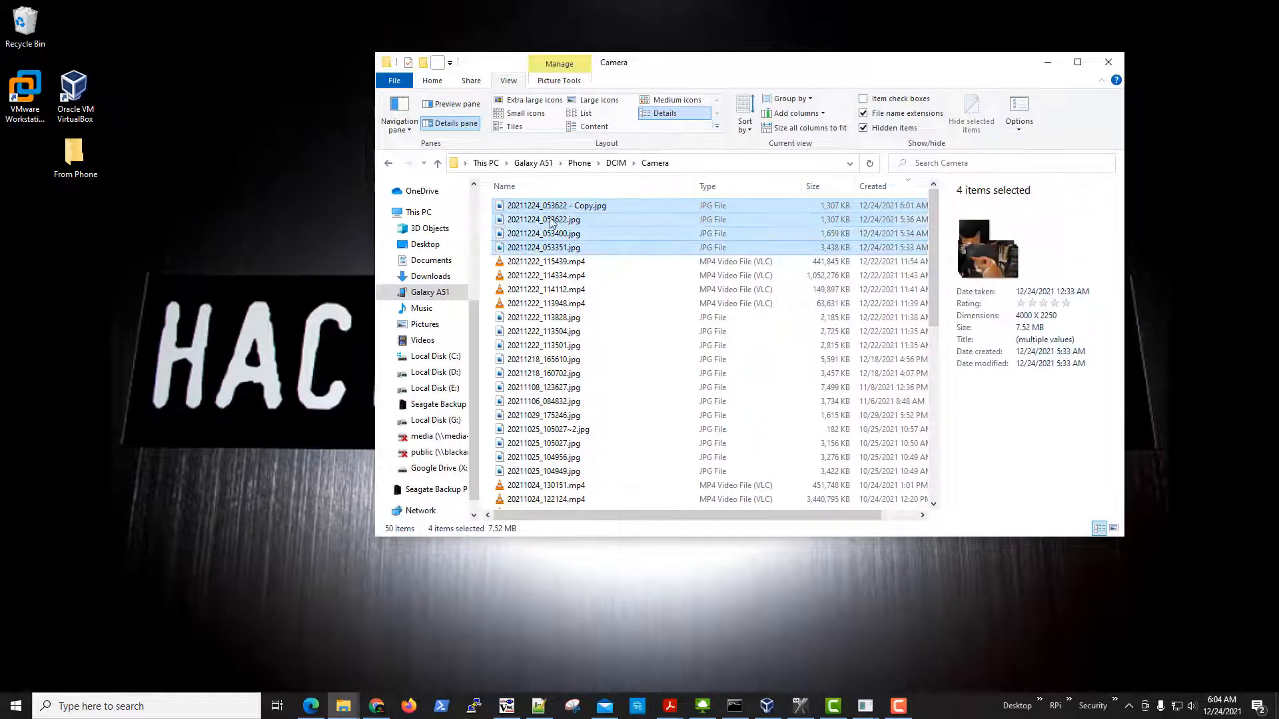
drag(545, 208, 70, 154)
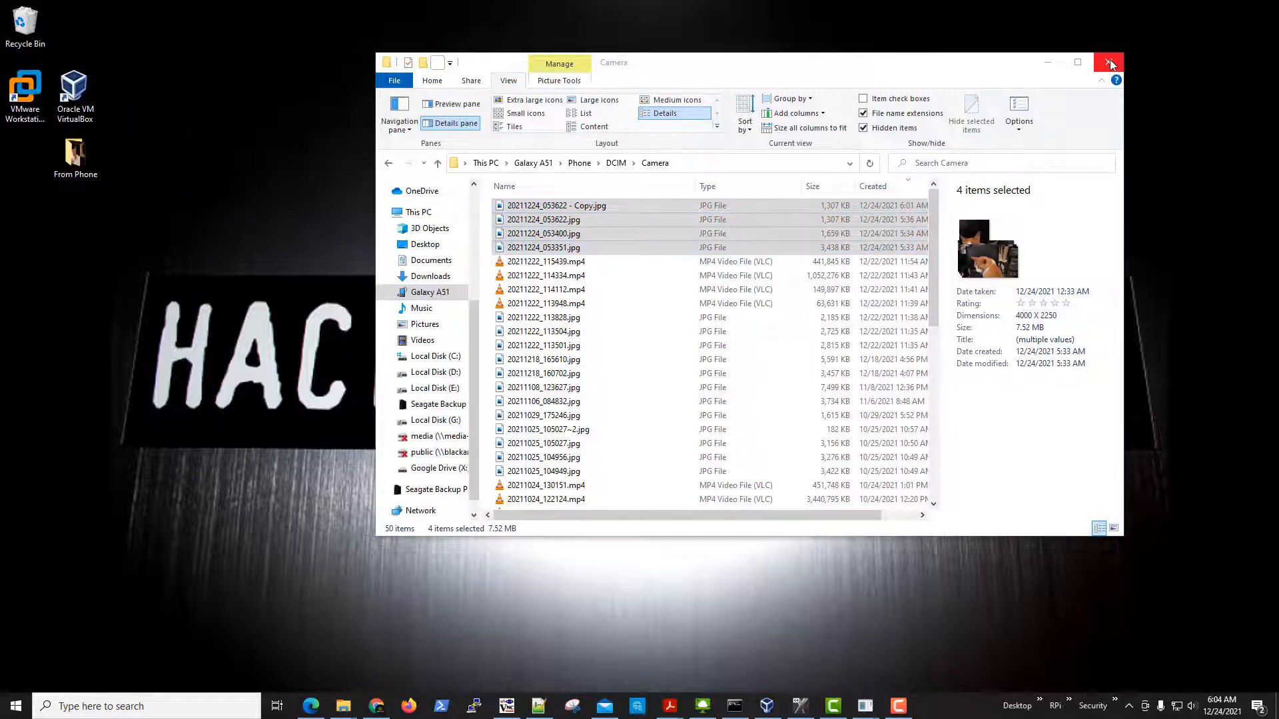
click(1107, 62)
double_click(80, 160)
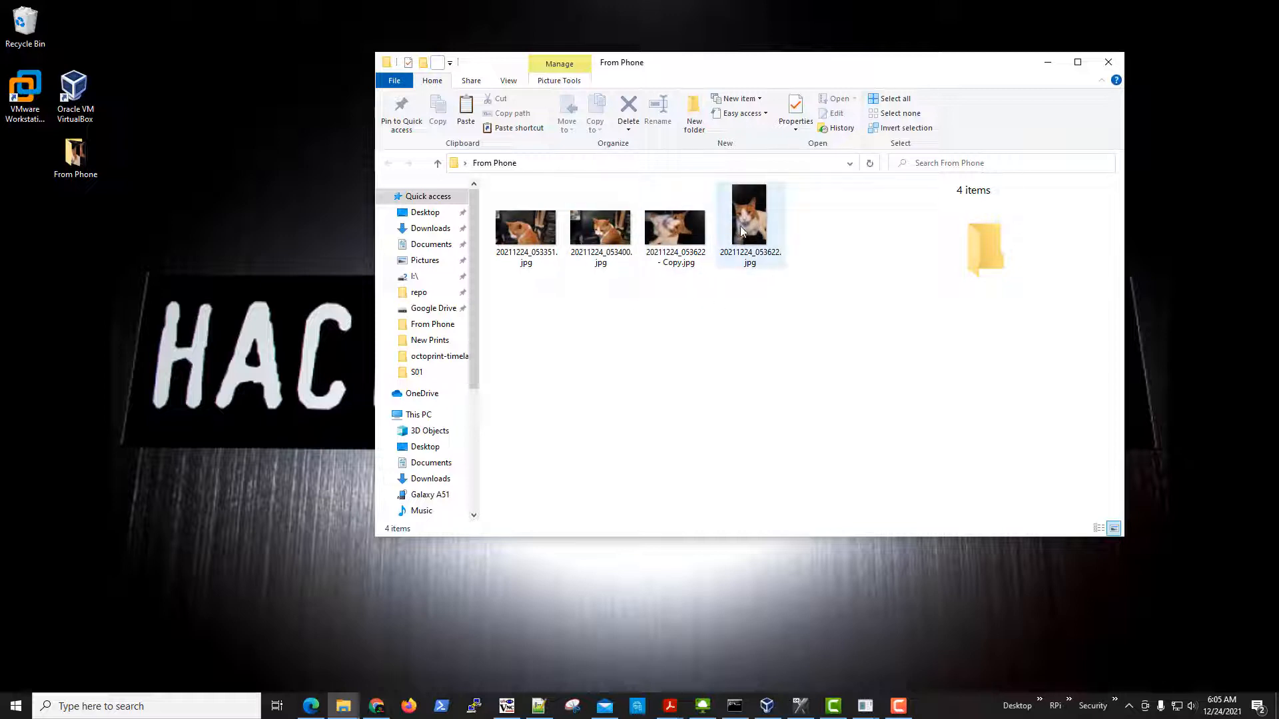
Try rotating 20211224_053622 - Copy.jpg to the right, and turn it back to landscape
right_click(680, 240)
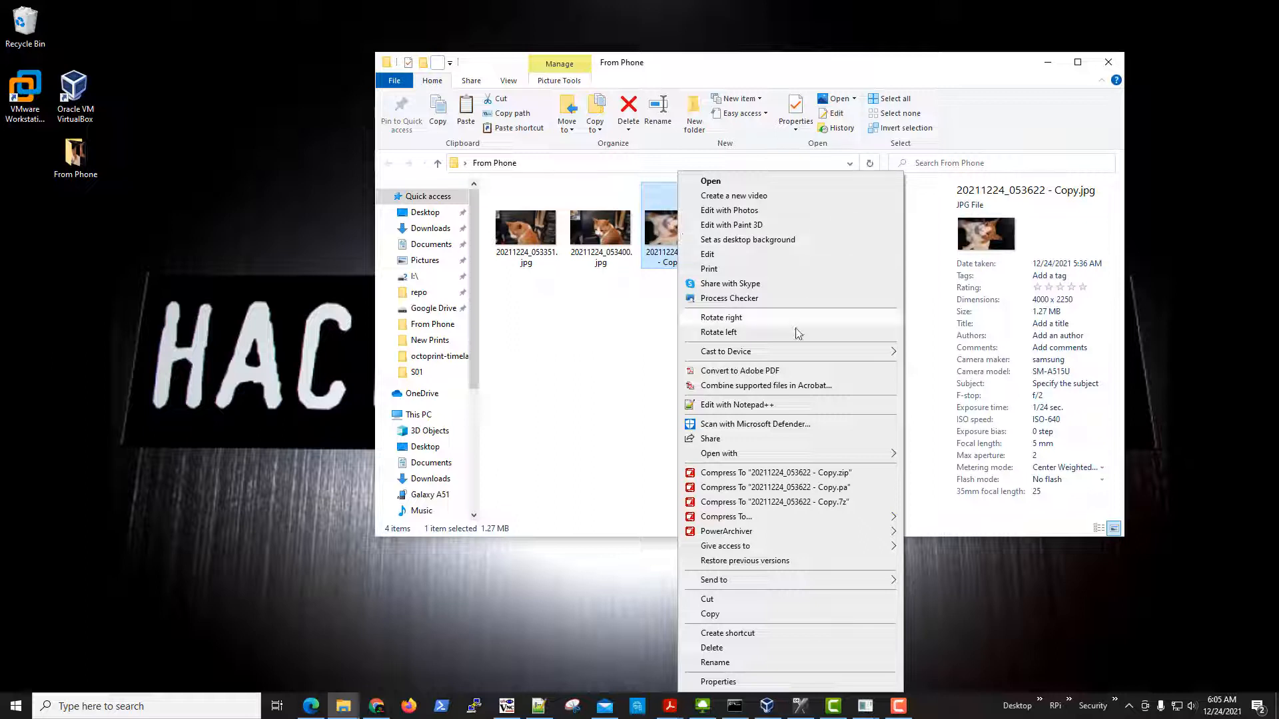
click(744, 322)
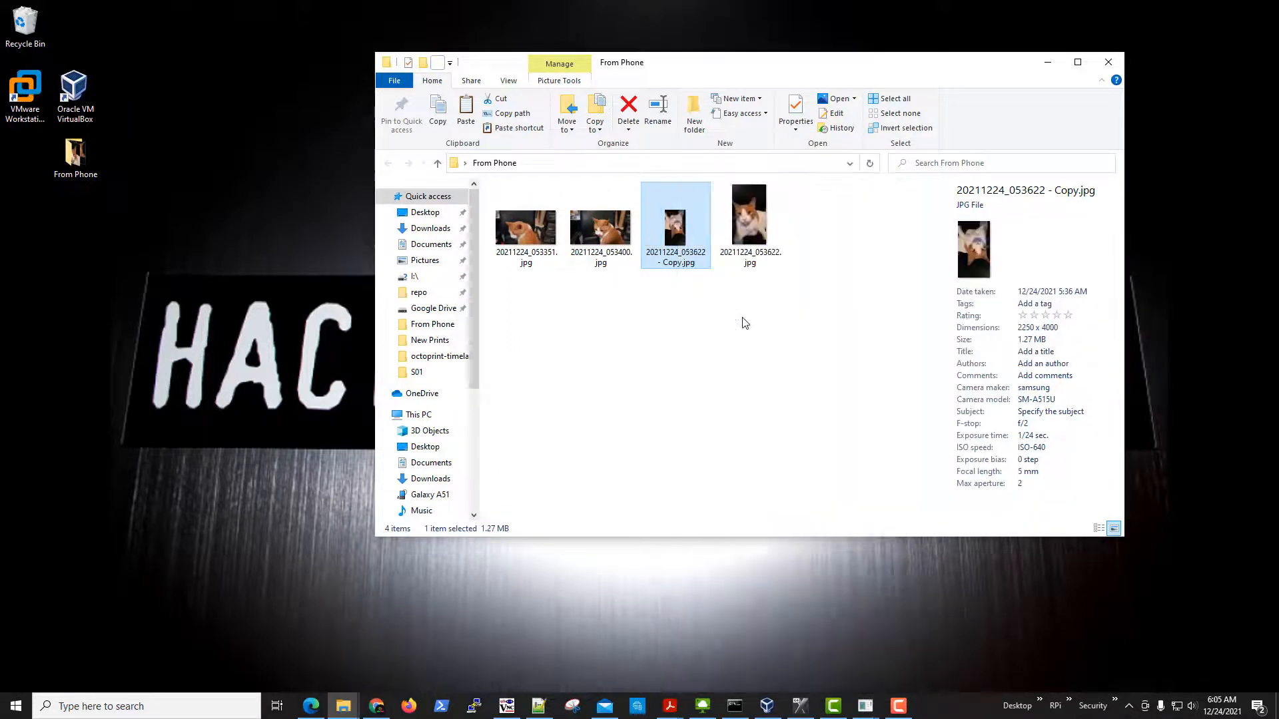
right_click(682, 243)
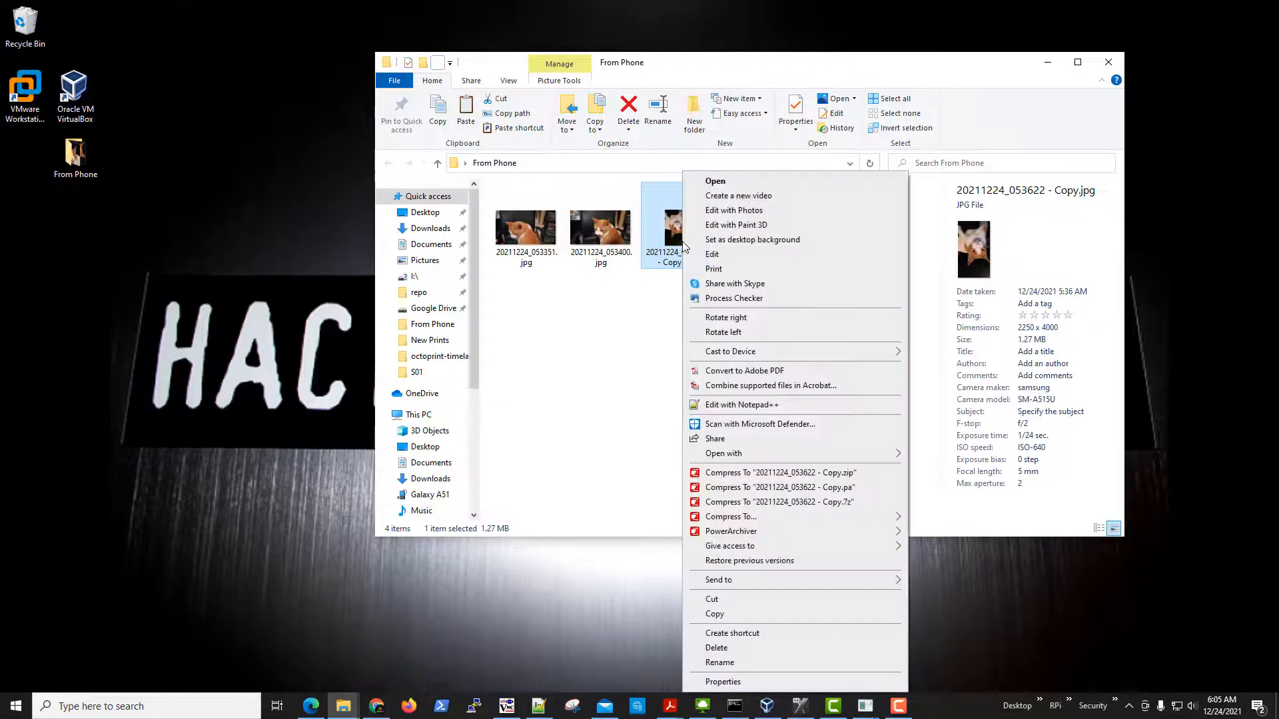
click(735, 320)
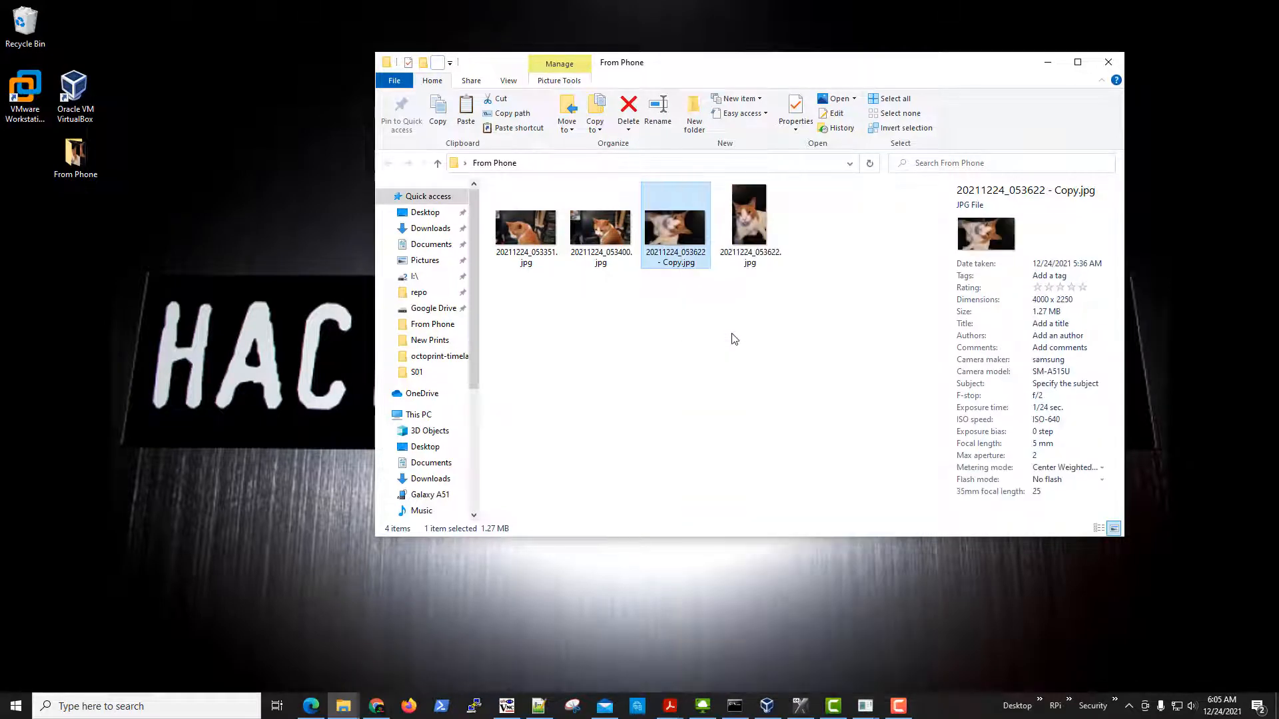
Rotate 20211224_053622 - Copy.jpg to the left so the cat stands upright in portrait
right_click(682, 240)
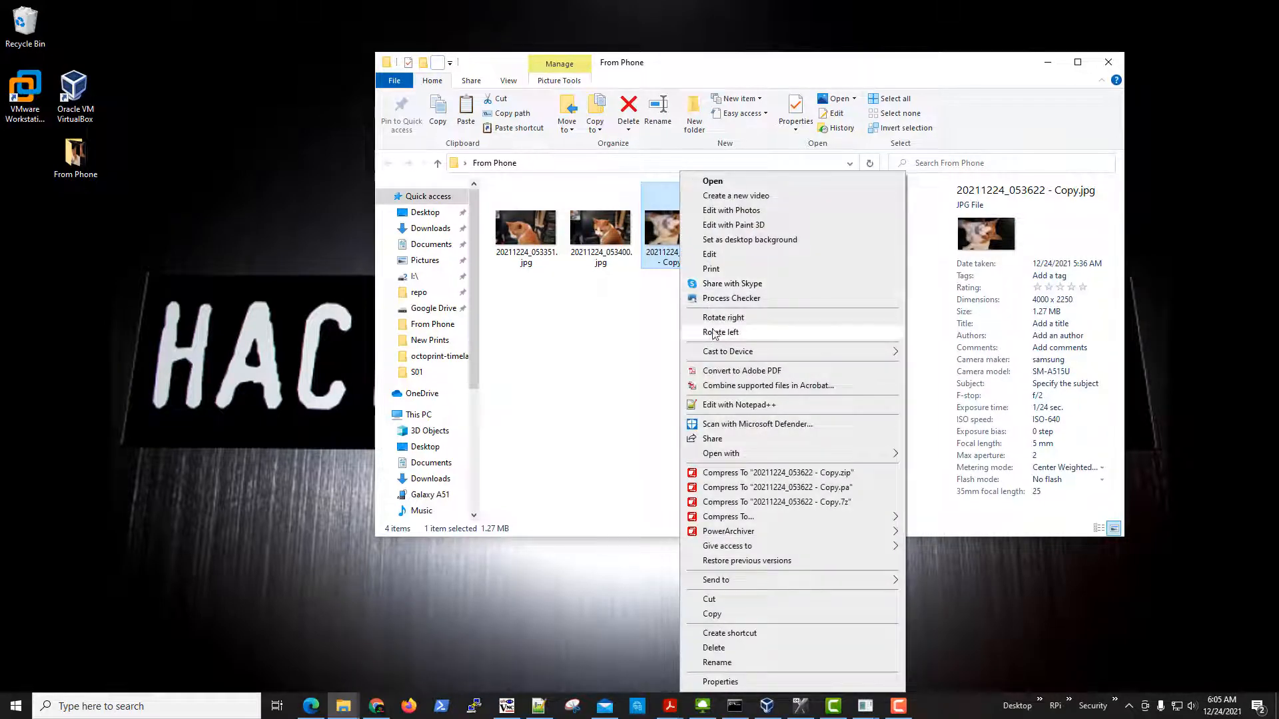
click(714, 333)
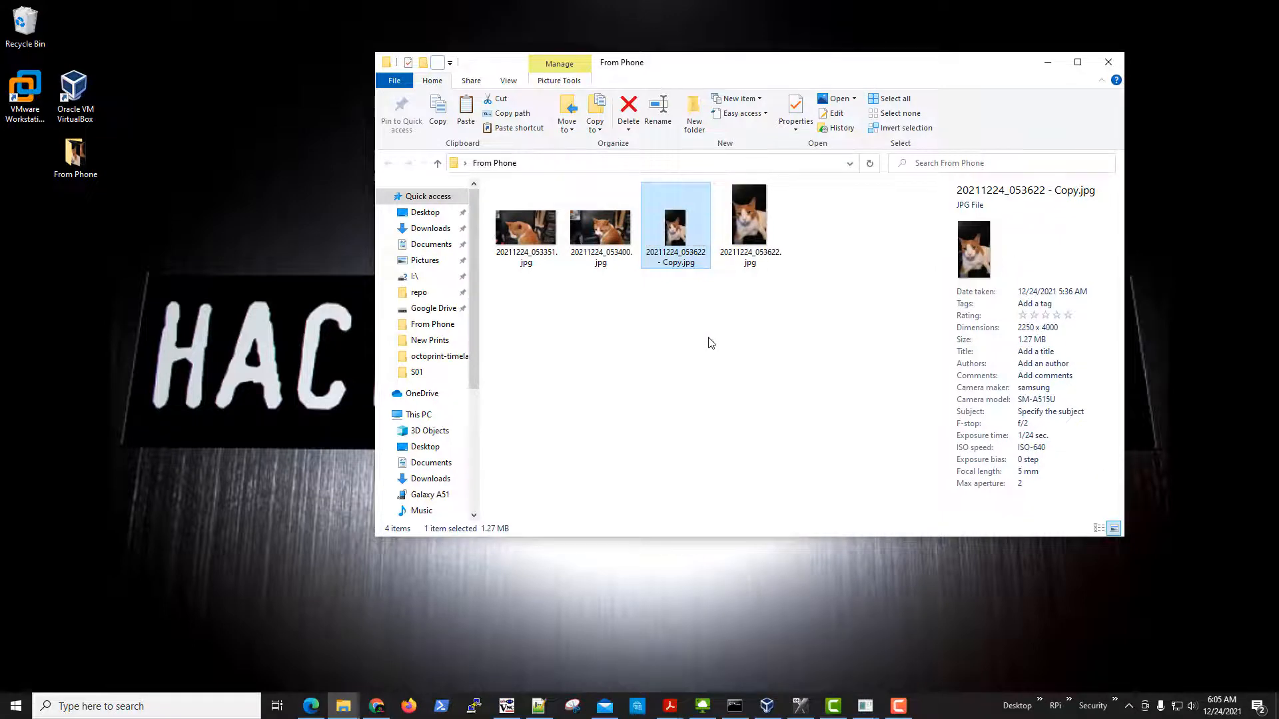
click(712, 343)
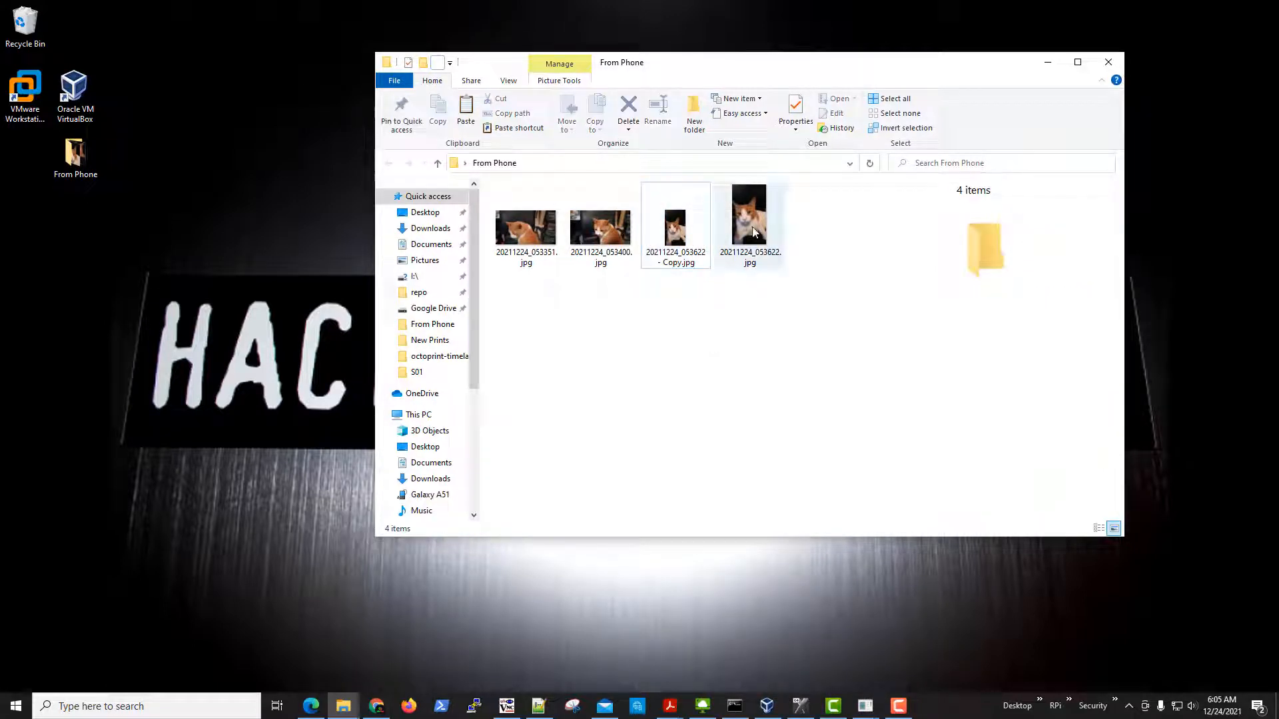
View the rotated 20211224_053622 - Copy.jpg in Photos and close the viewer
click(675, 232)
double_click(677, 232)
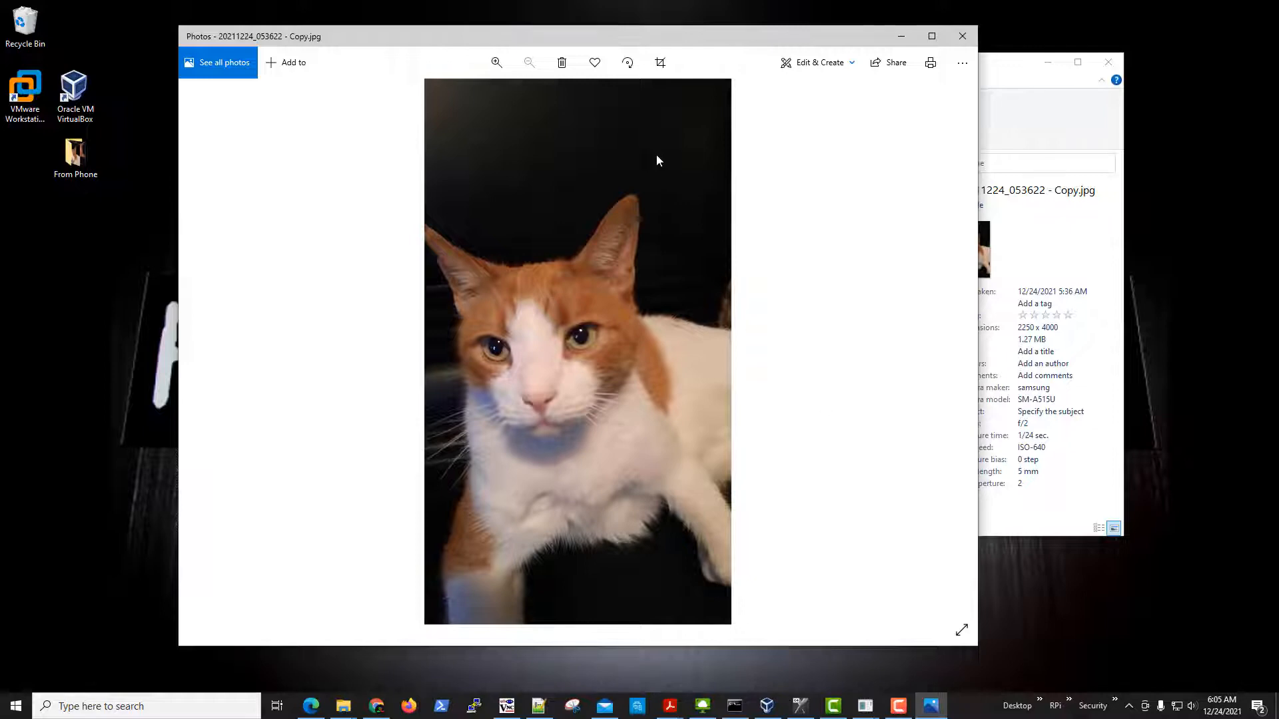
click(961, 353)
click(962, 36)
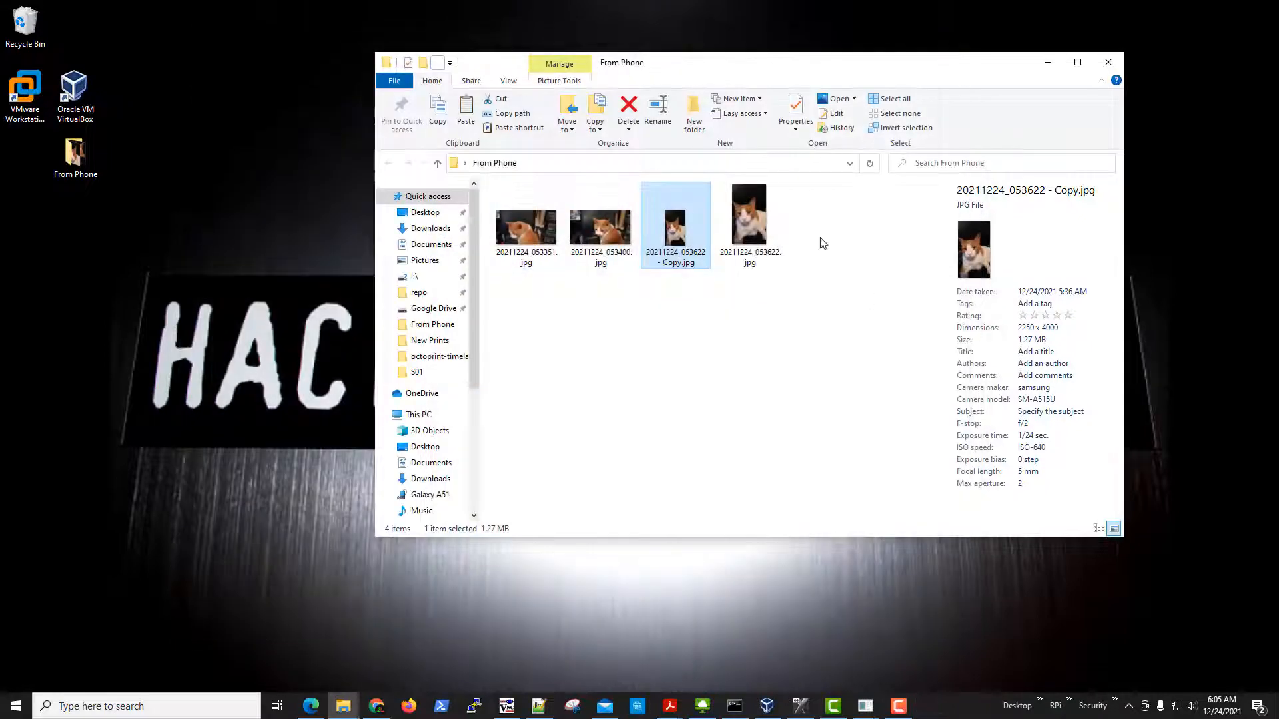
Rotate 20211224_053622 - Copy.jpg from portrait back to landscape
right_click(678, 239)
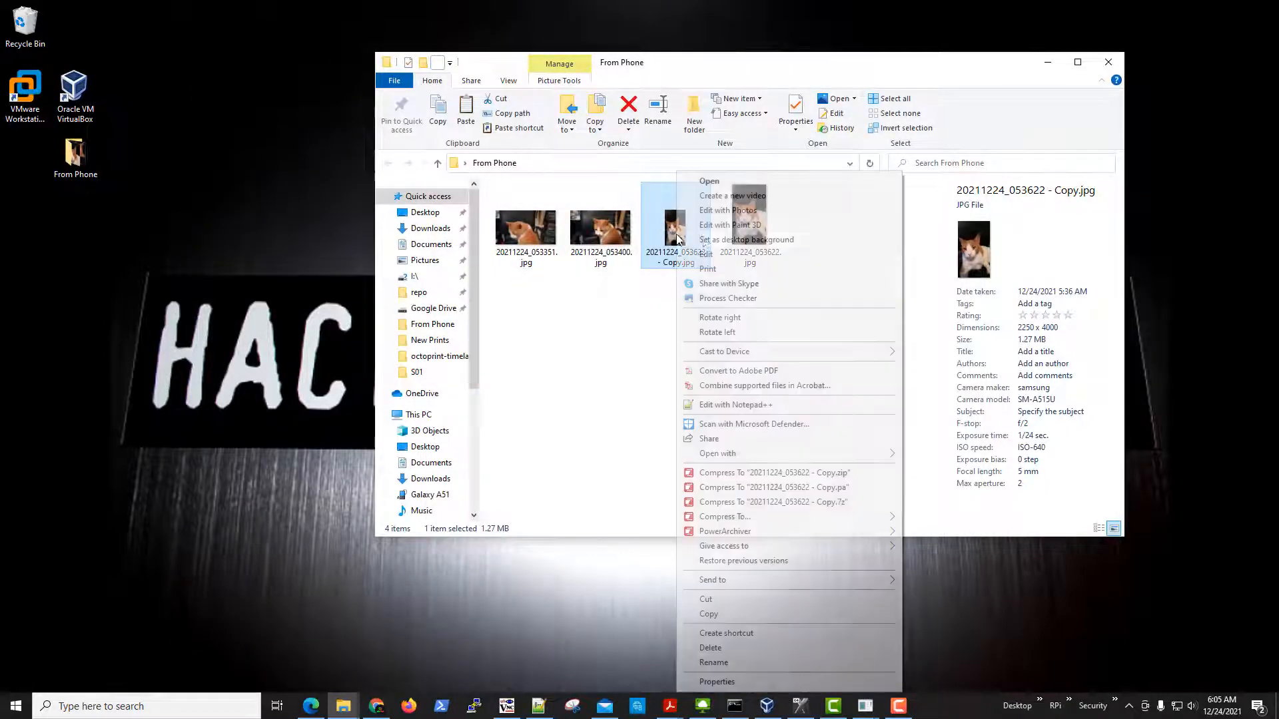
click(731, 332)
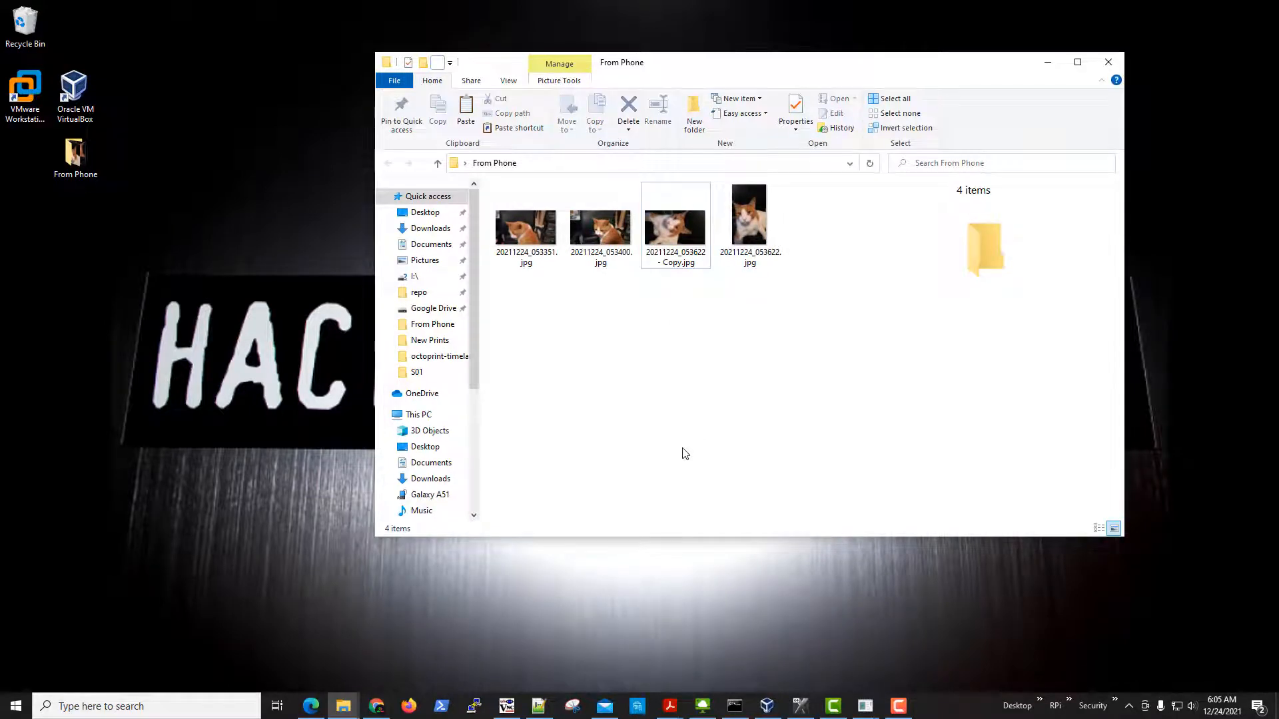
Open the photo 20211224_053622.jpg from the From Phone folder in Photos
click(747, 224)
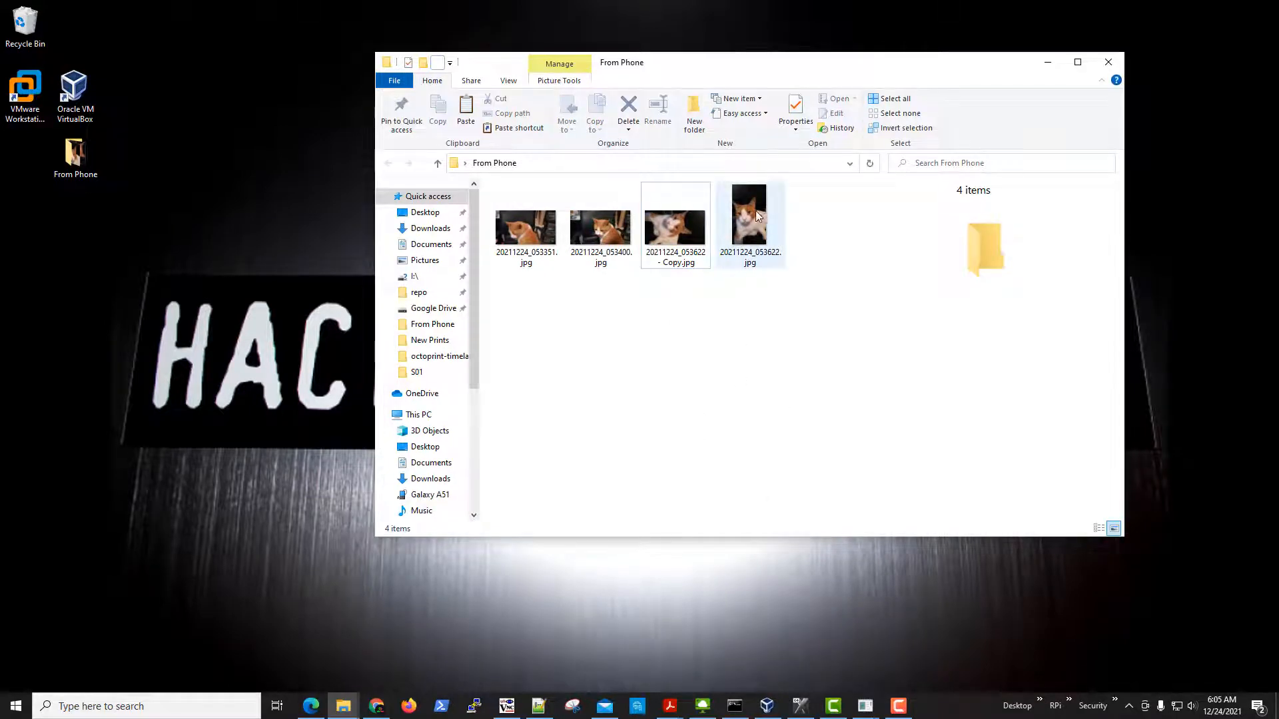
double_click(745, 217)
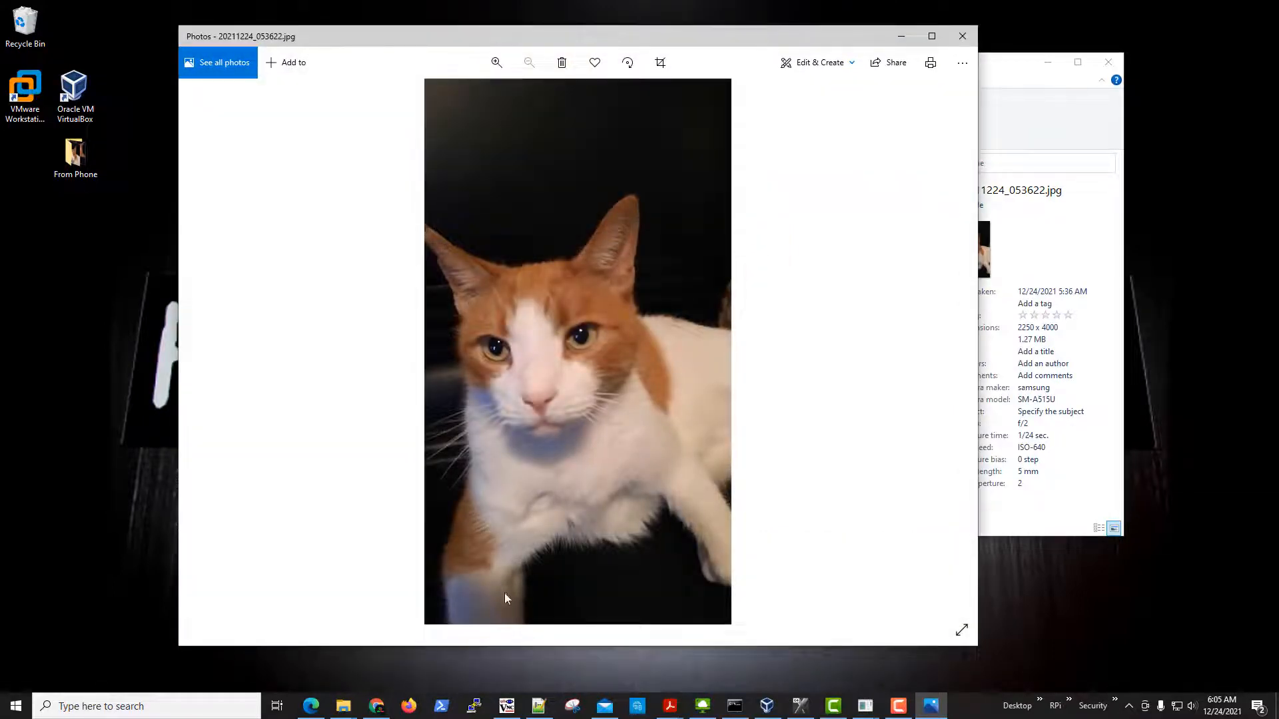
Capture the entire displayed cat photo as a rectangular snip with the Snipping Tool
click(570, 707)
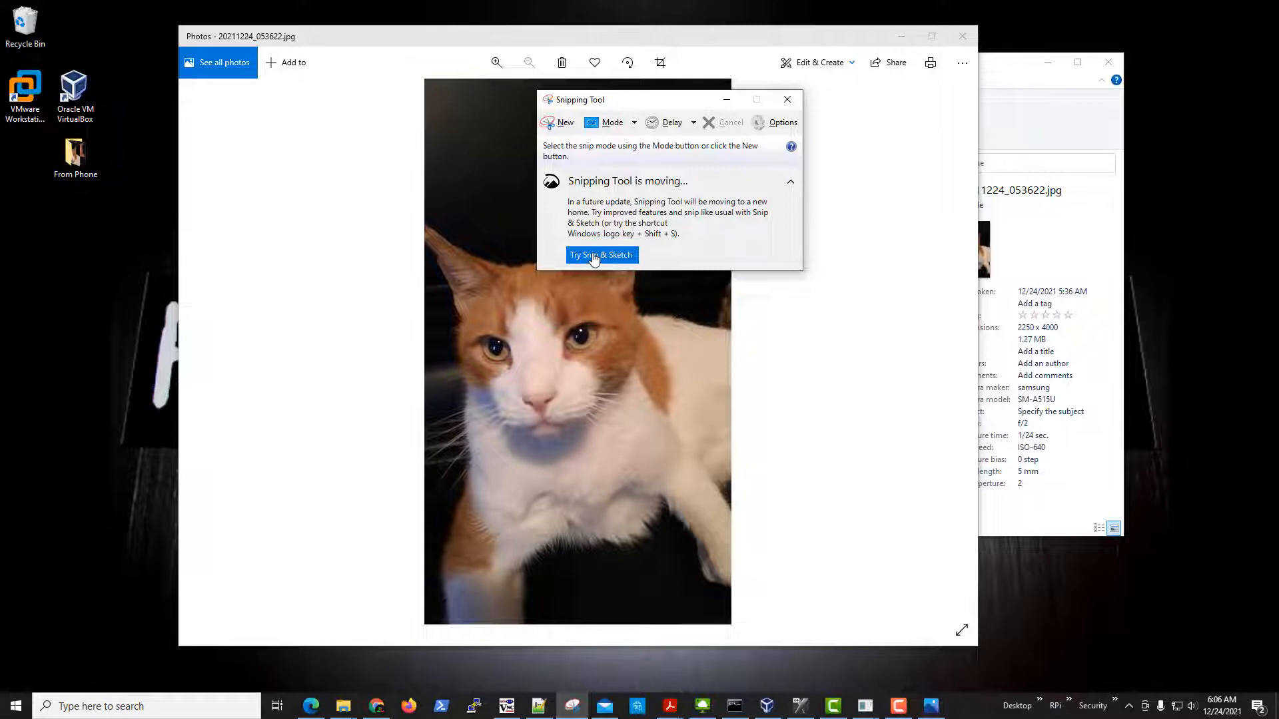
click(561, 124)
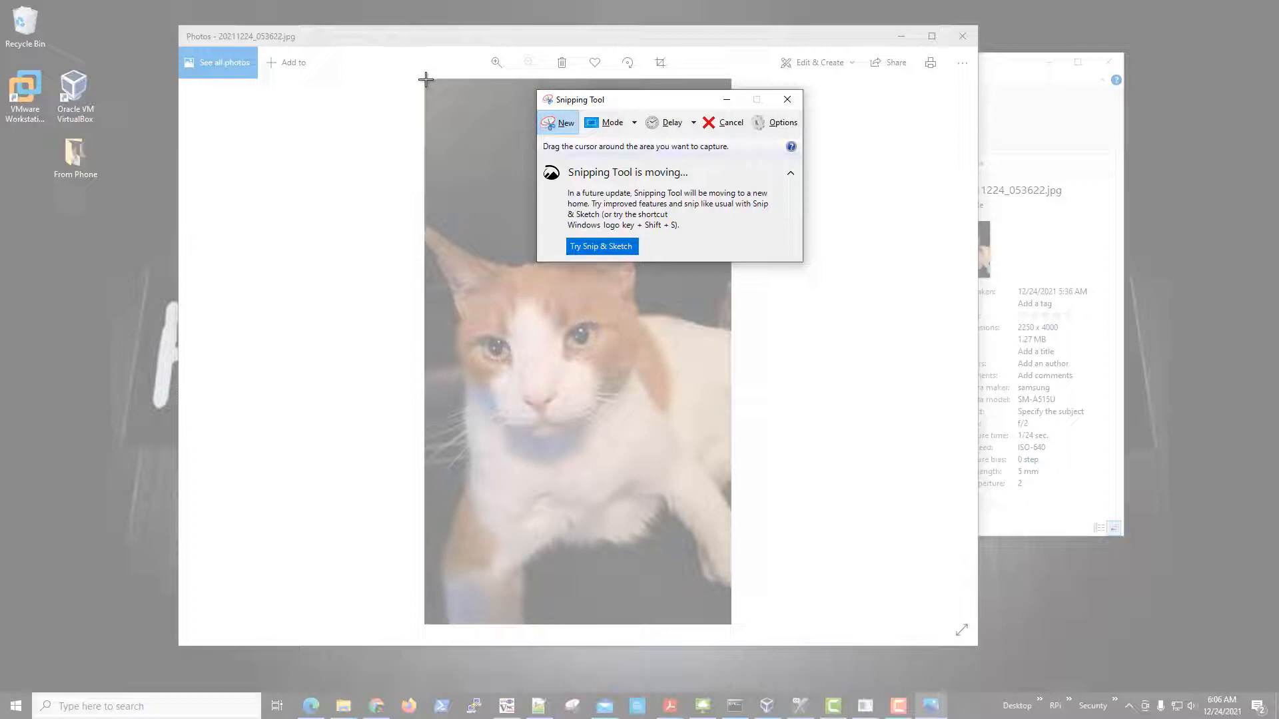
drag(425, 79, 733, 624)
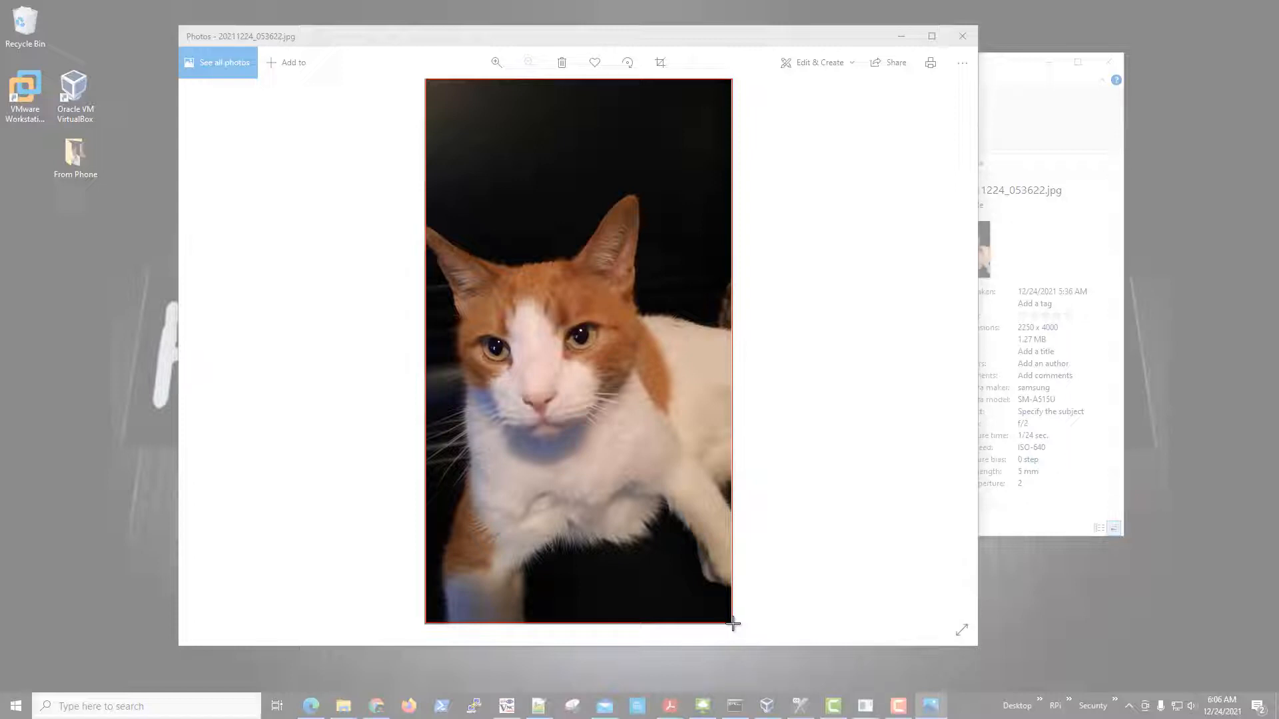
drag(732, 623, 732, 623)
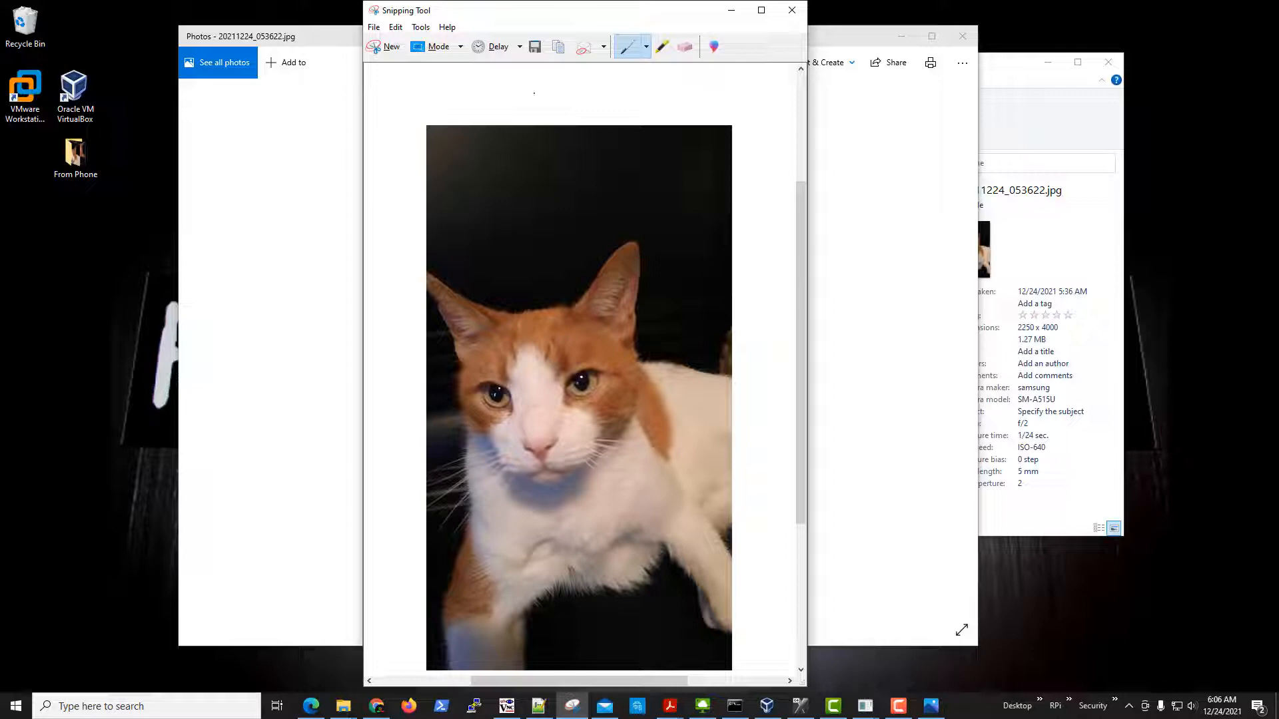
Look through the Snipping Tool's editing commands and its pen, highlighter and eraser options
click(419, 29)
click(474, 12)
click(396, 28)
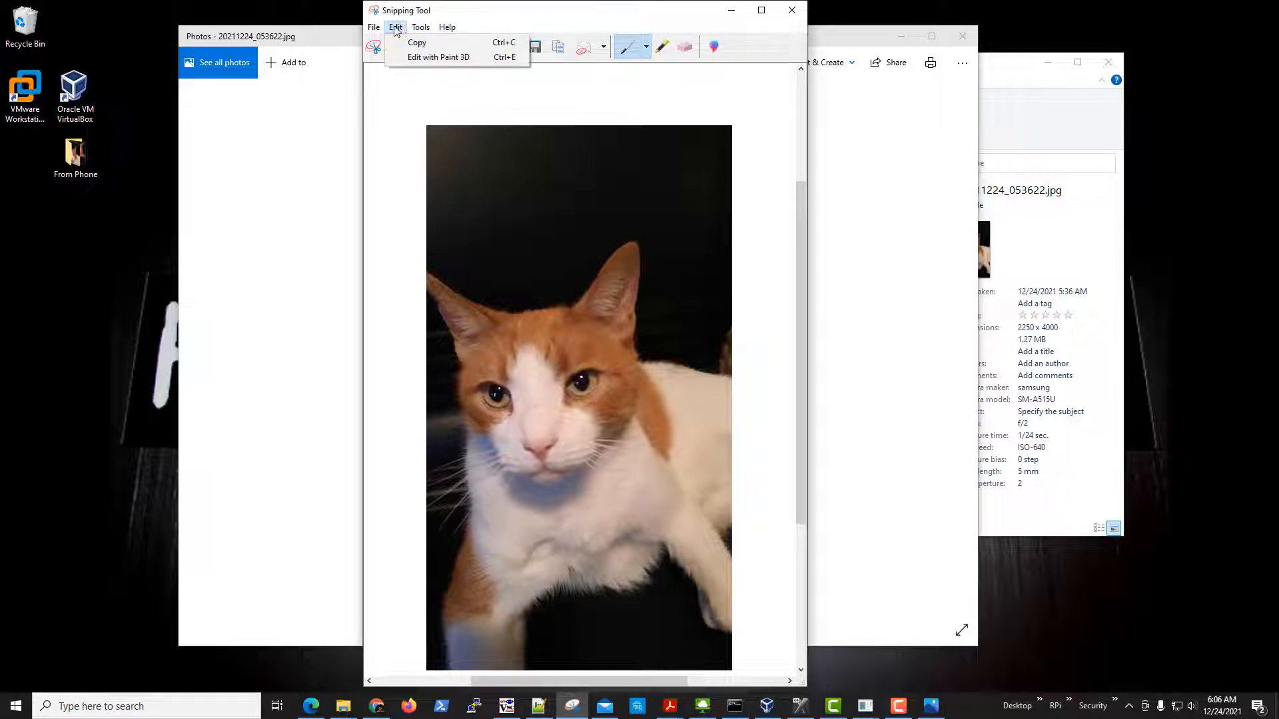
mouse_move(375, 29)
mouse_move(415, 30)
key(Down)
key(Down)
key(Down)
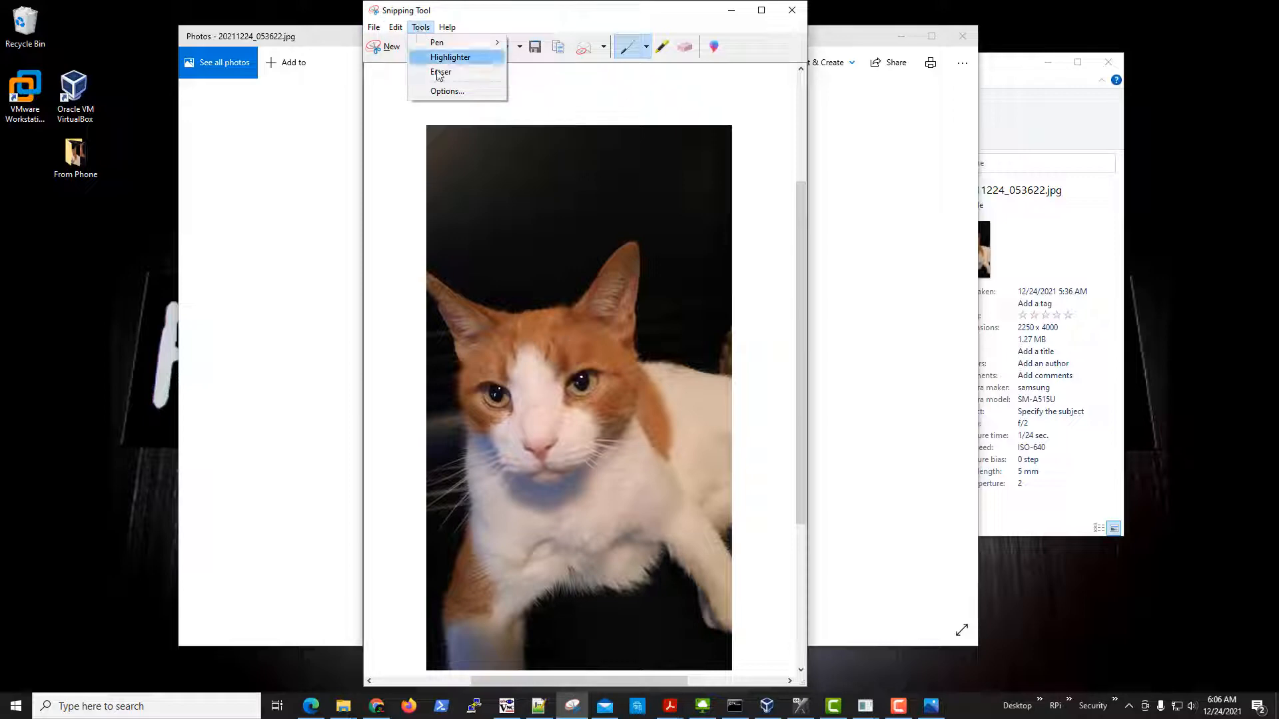
click(528, 14)
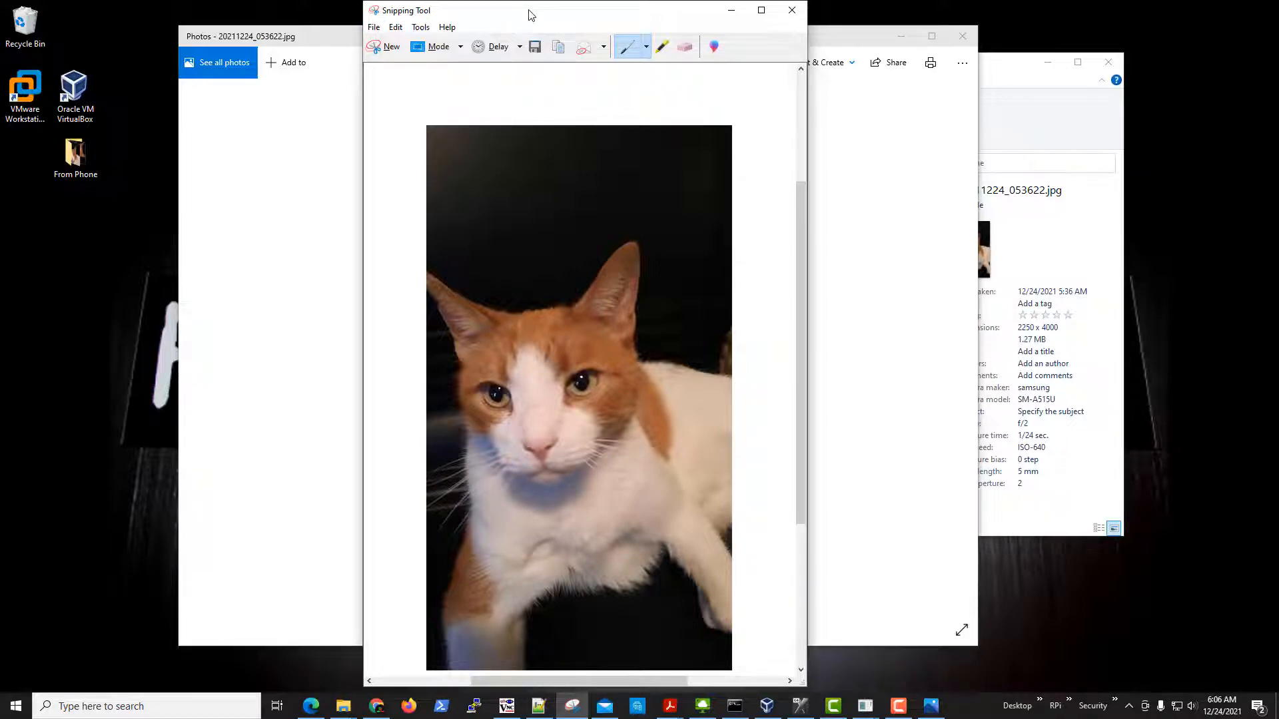
Start saving the snip, cancel the save, and close the Snipping Tool without keeping the snip
click(540, 53)
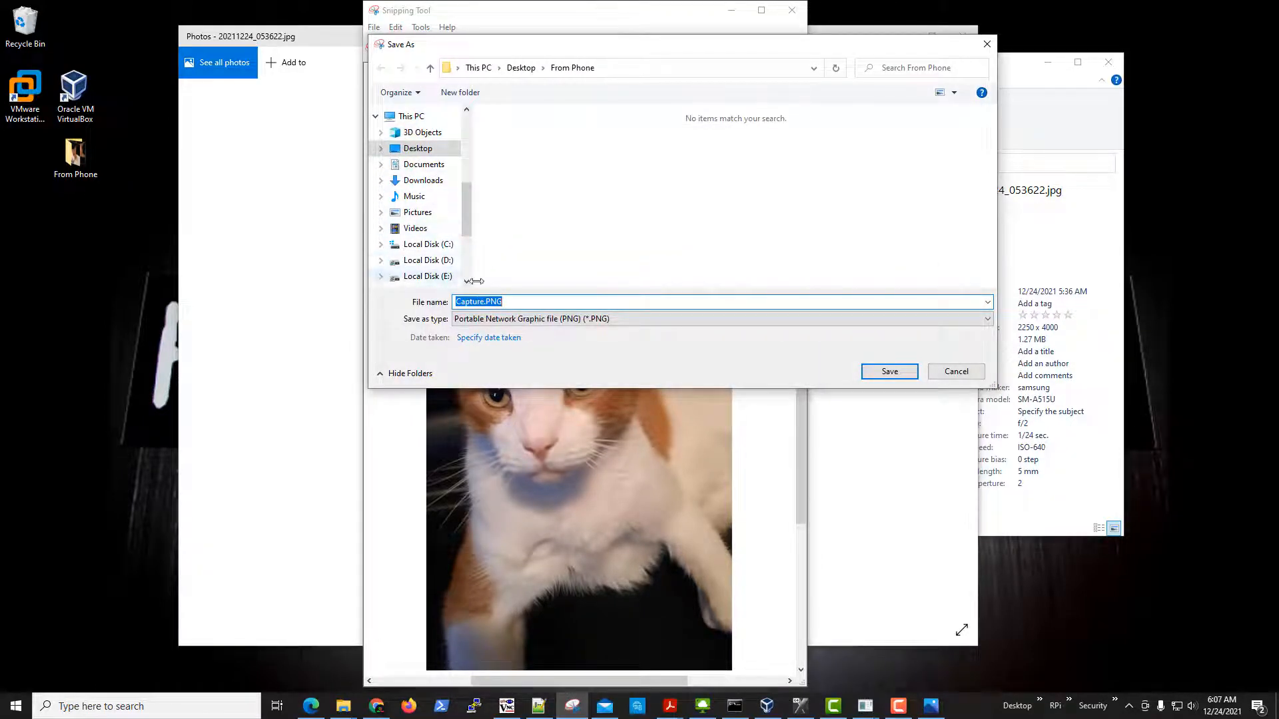
click(974, 372)
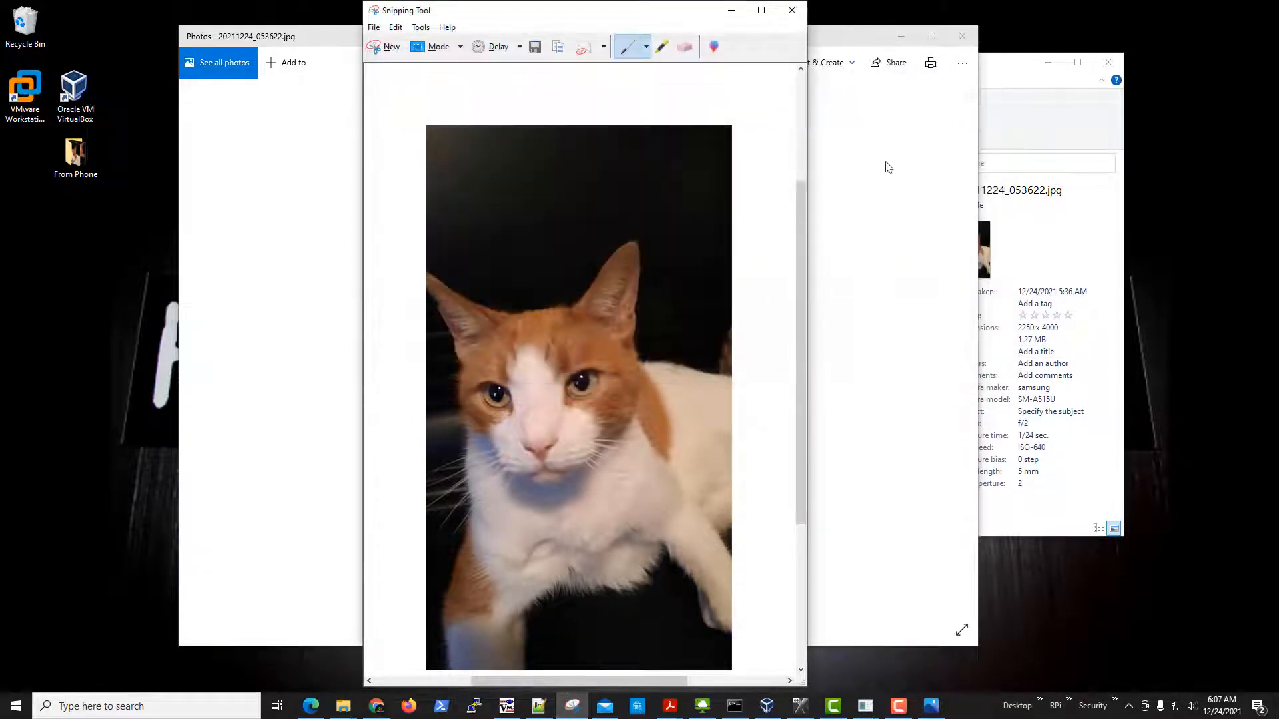
click(790, 10)
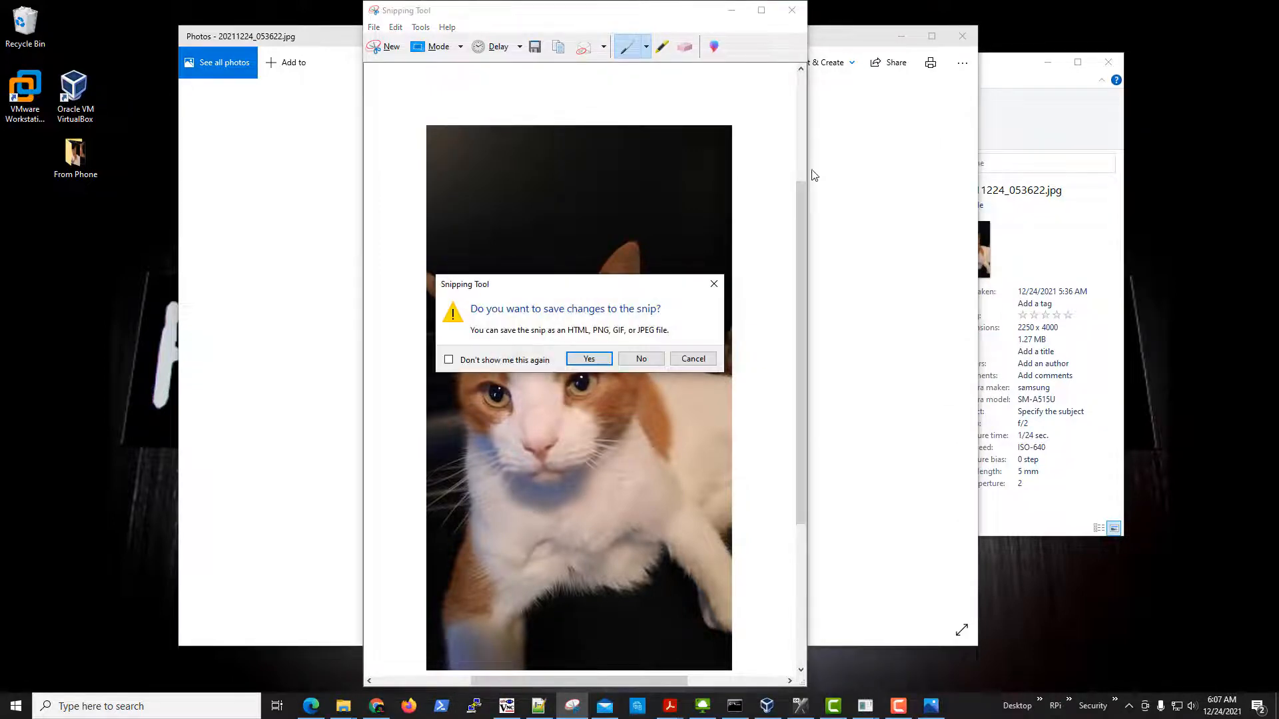
click(647, 359)
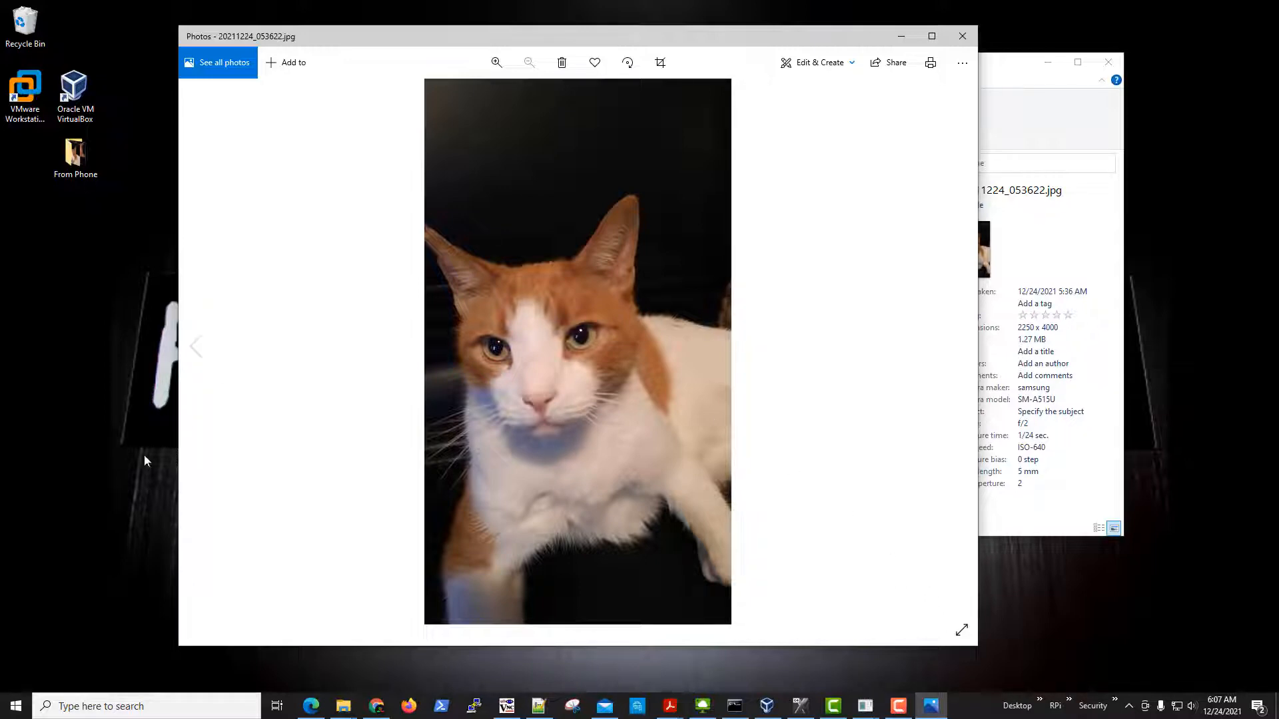
click(8, 705)
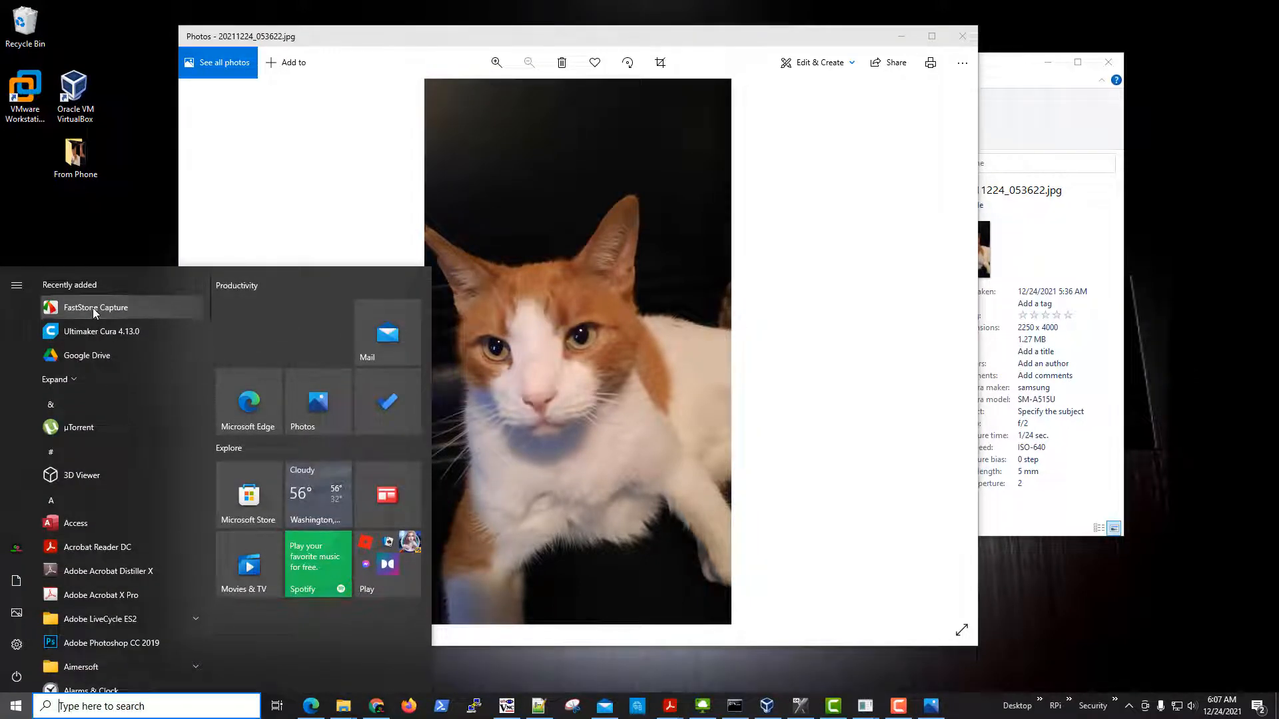
click(90, 704)
text(fast)
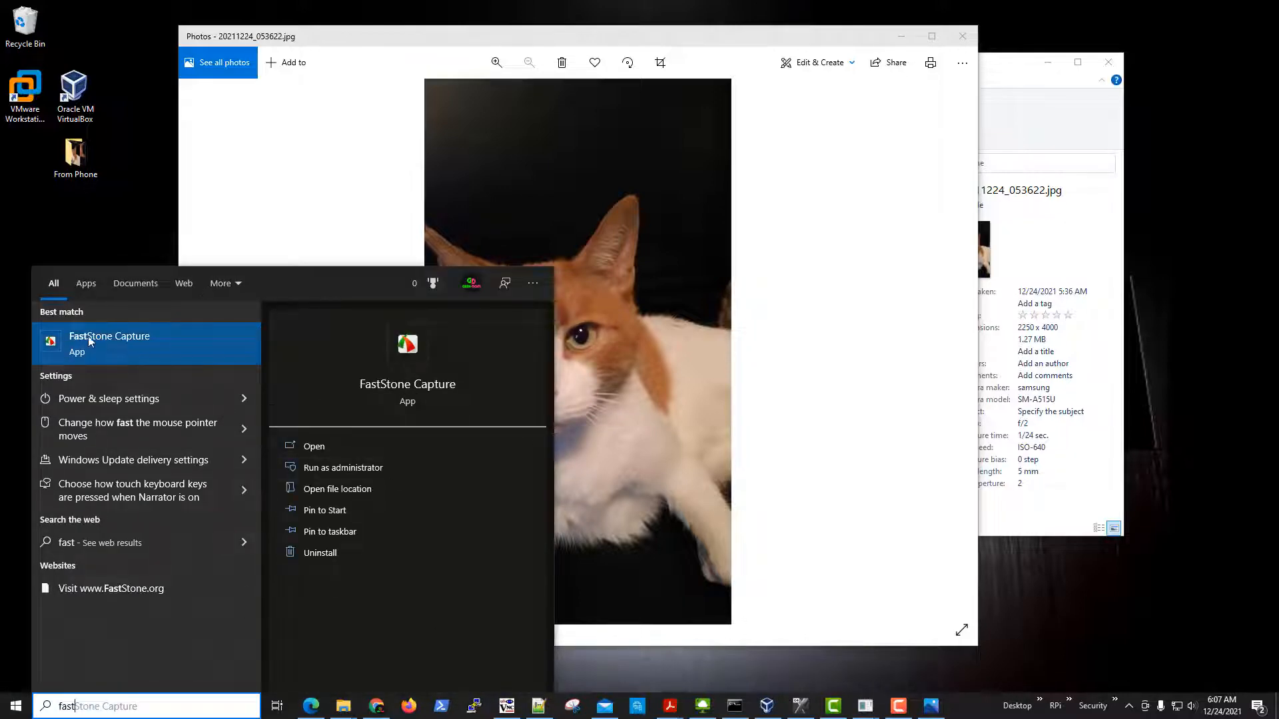
click(1114, 637)
click(1131, 706)
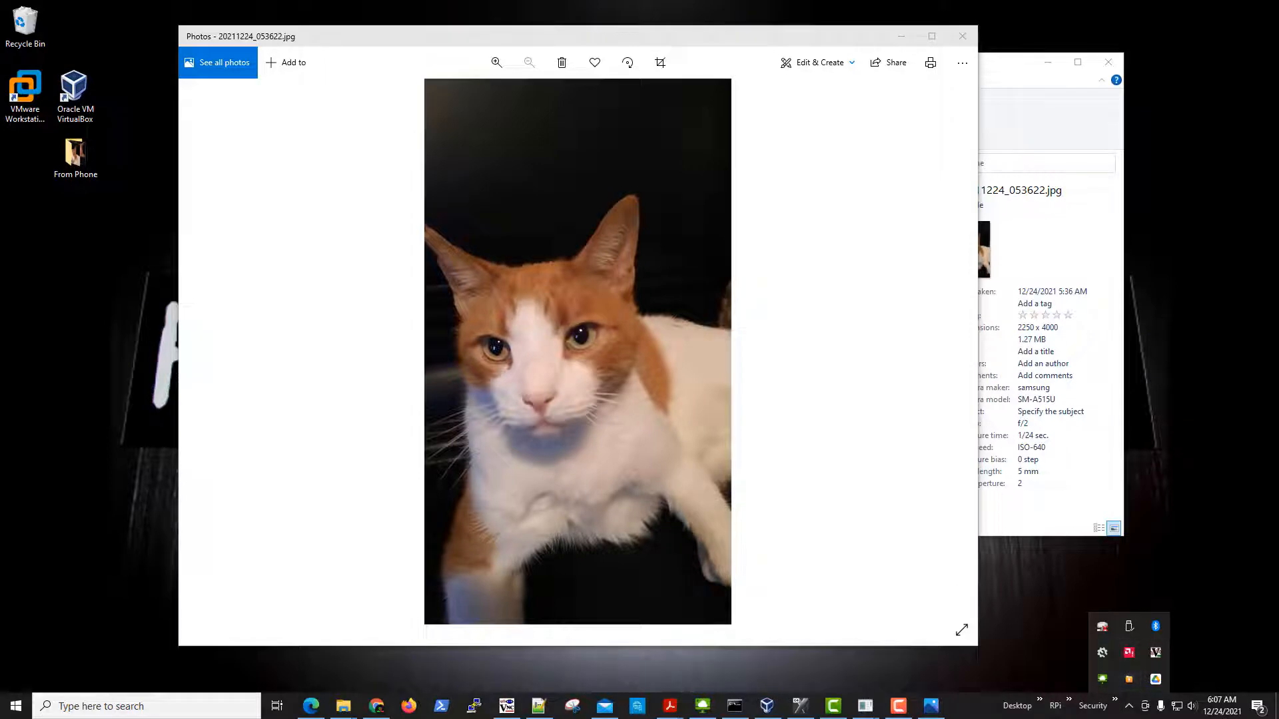
Find and launch FastStone Capture from the Windows search and continue with its trial
click(106, 705)
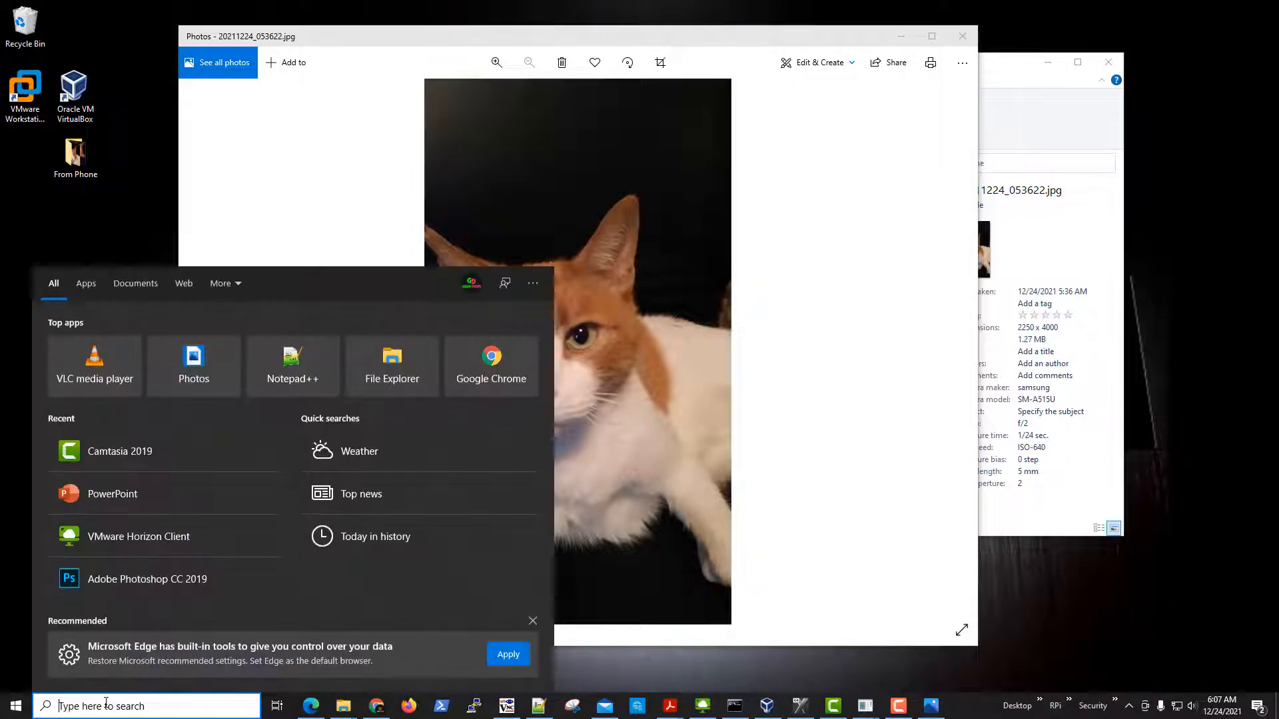
text(fast)
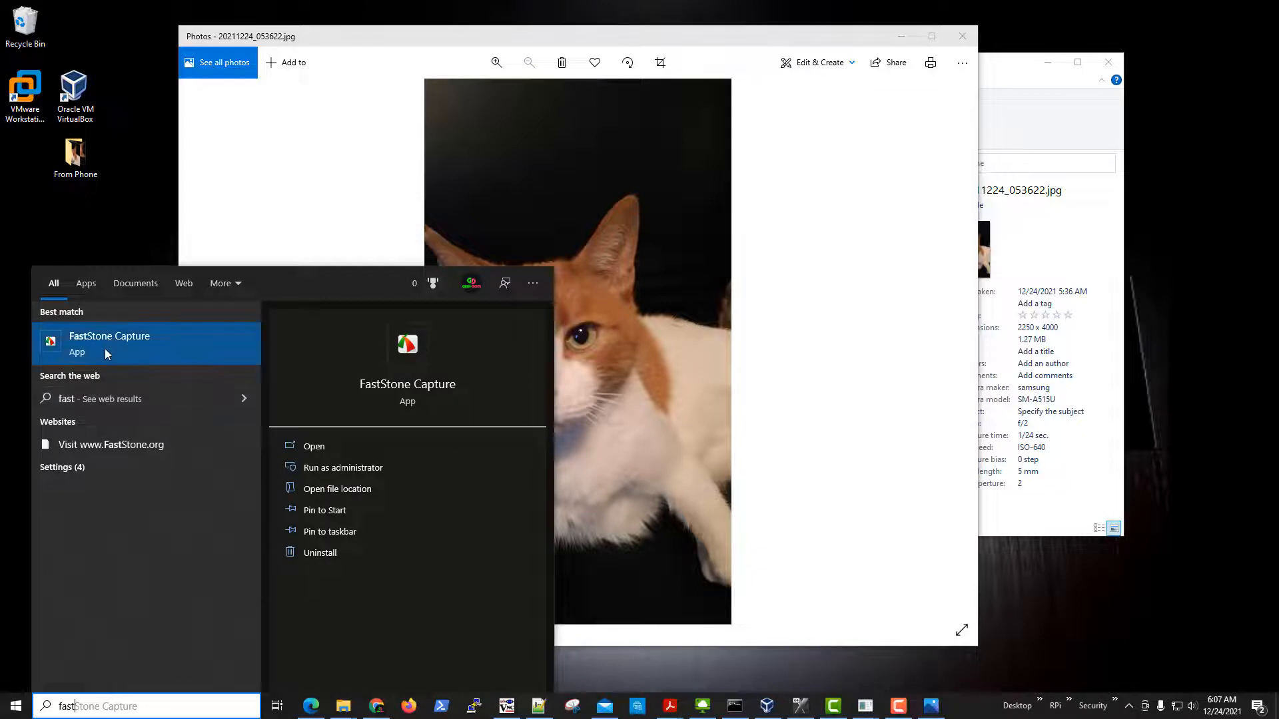
click(105, 353)
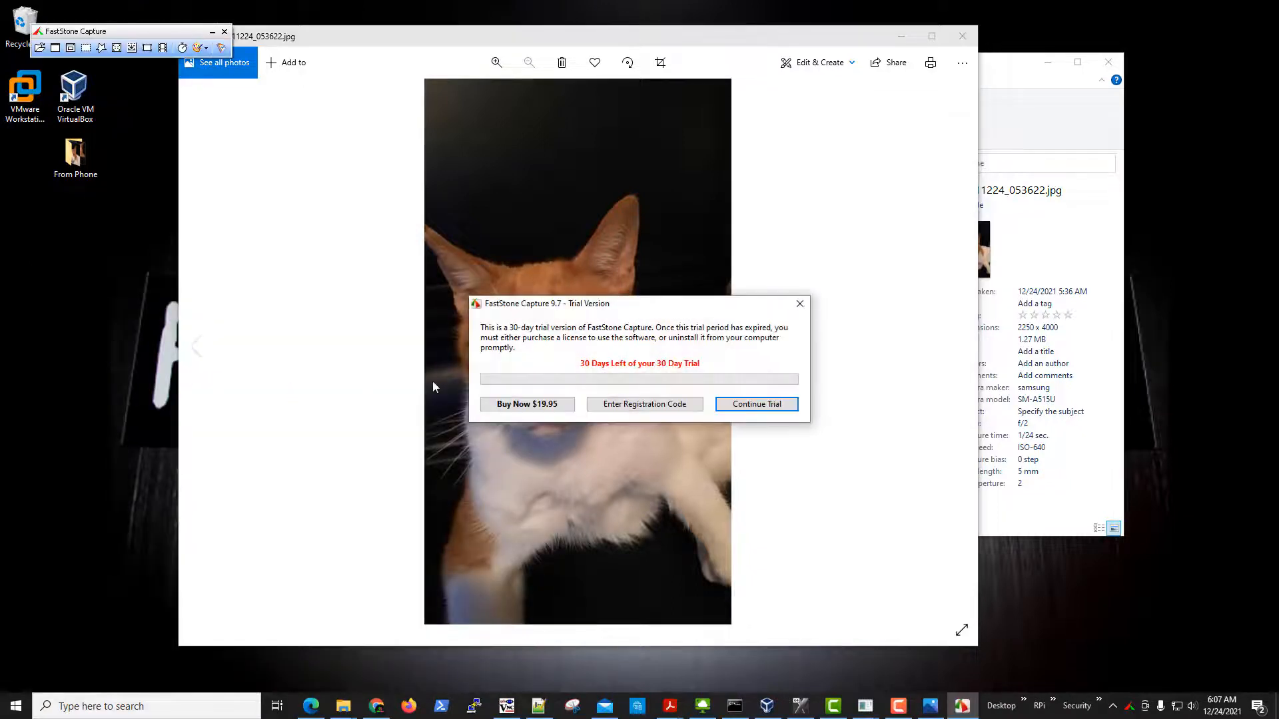
click(757, 404)
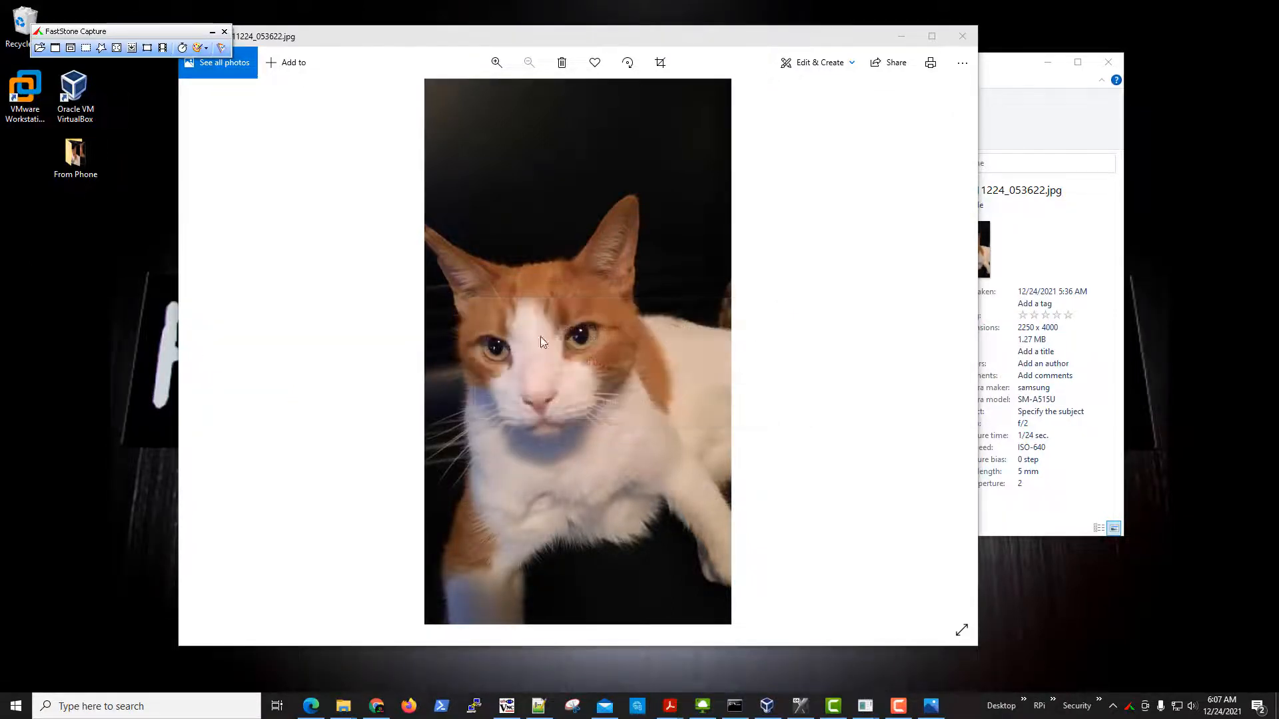
Minimize FastStone Capture, move its tray icon in with the hidden icons, and reopen the capture toolbar from there
click(212, 32)
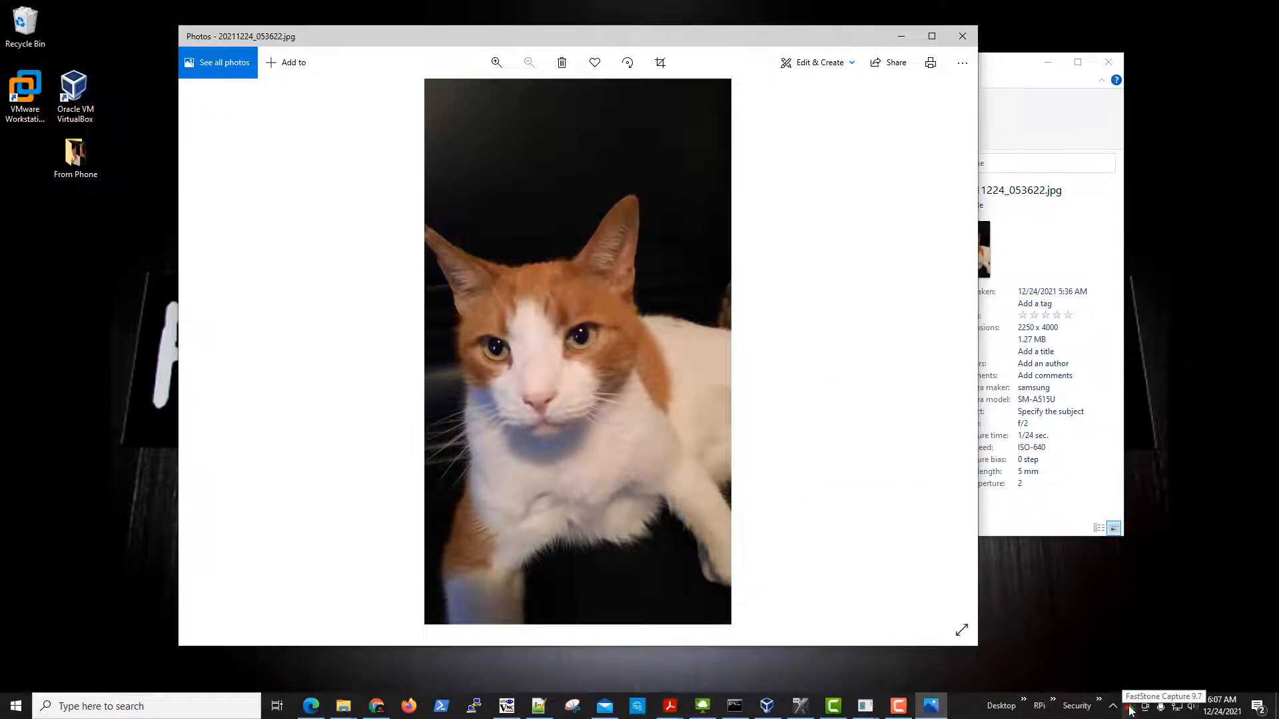
drag(1131, 711, 1125, 683)
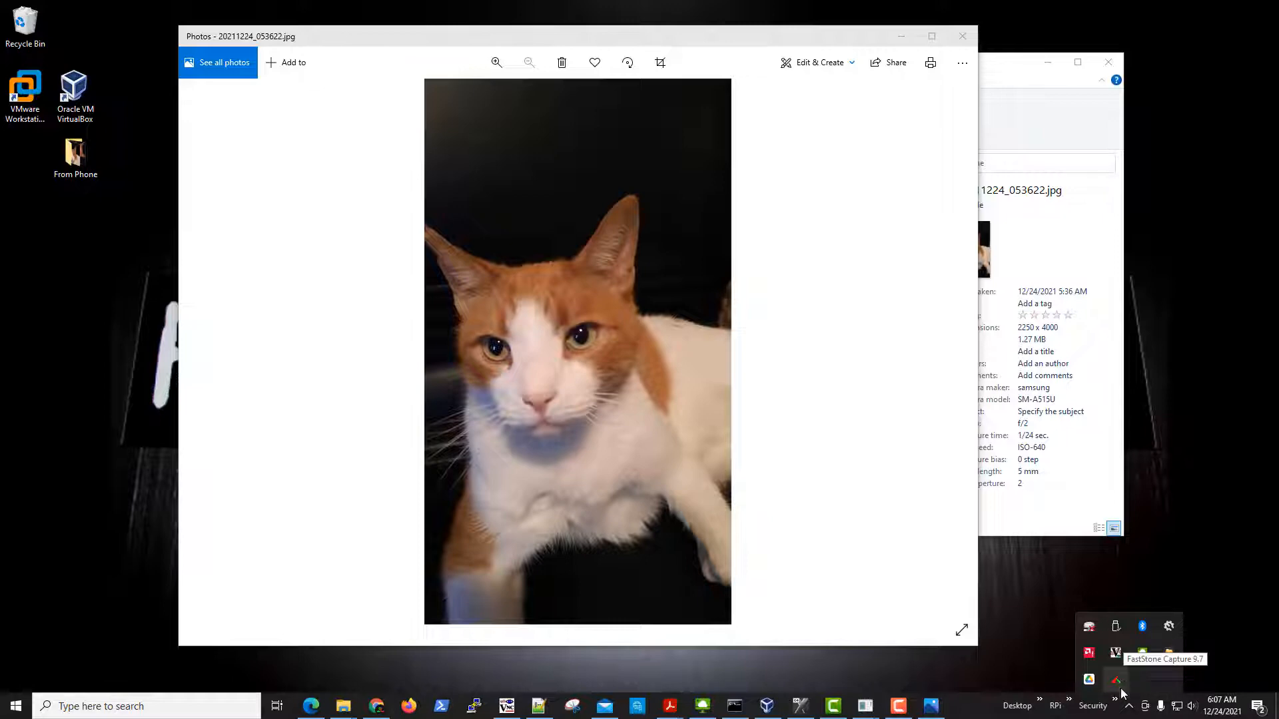
click(1128, 710)
click(1128, 710)
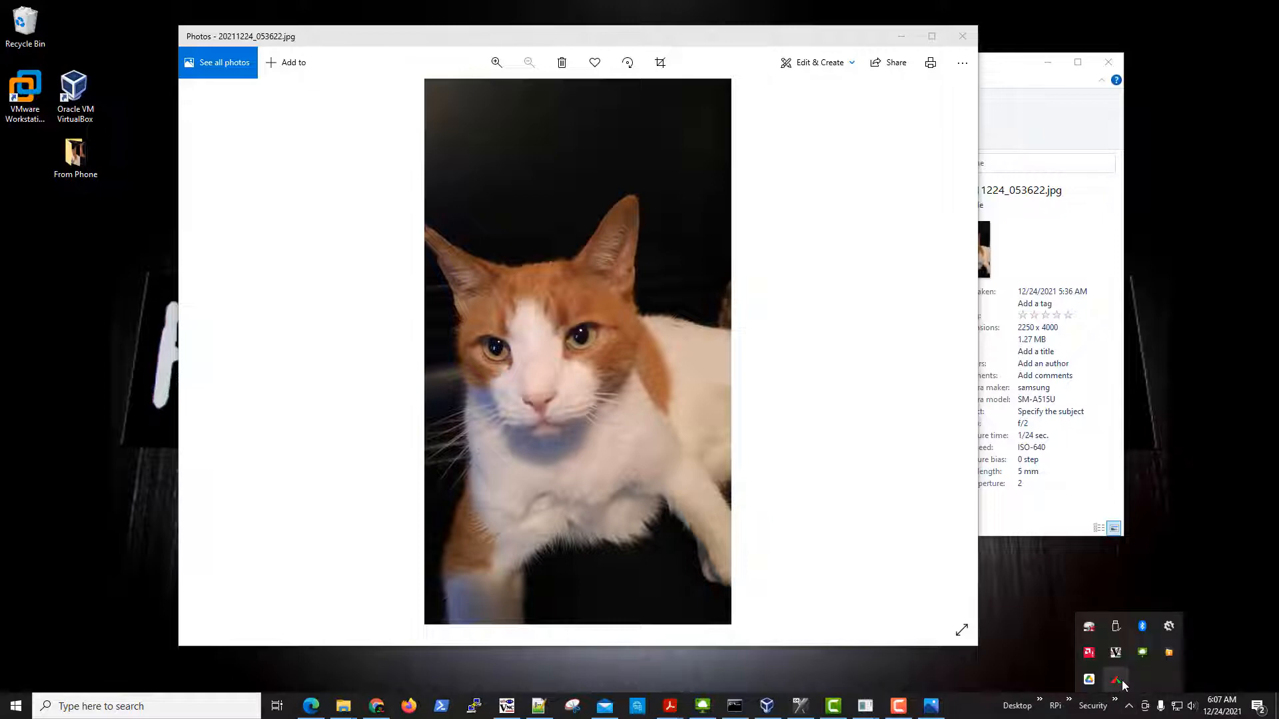
click(1122, 683)
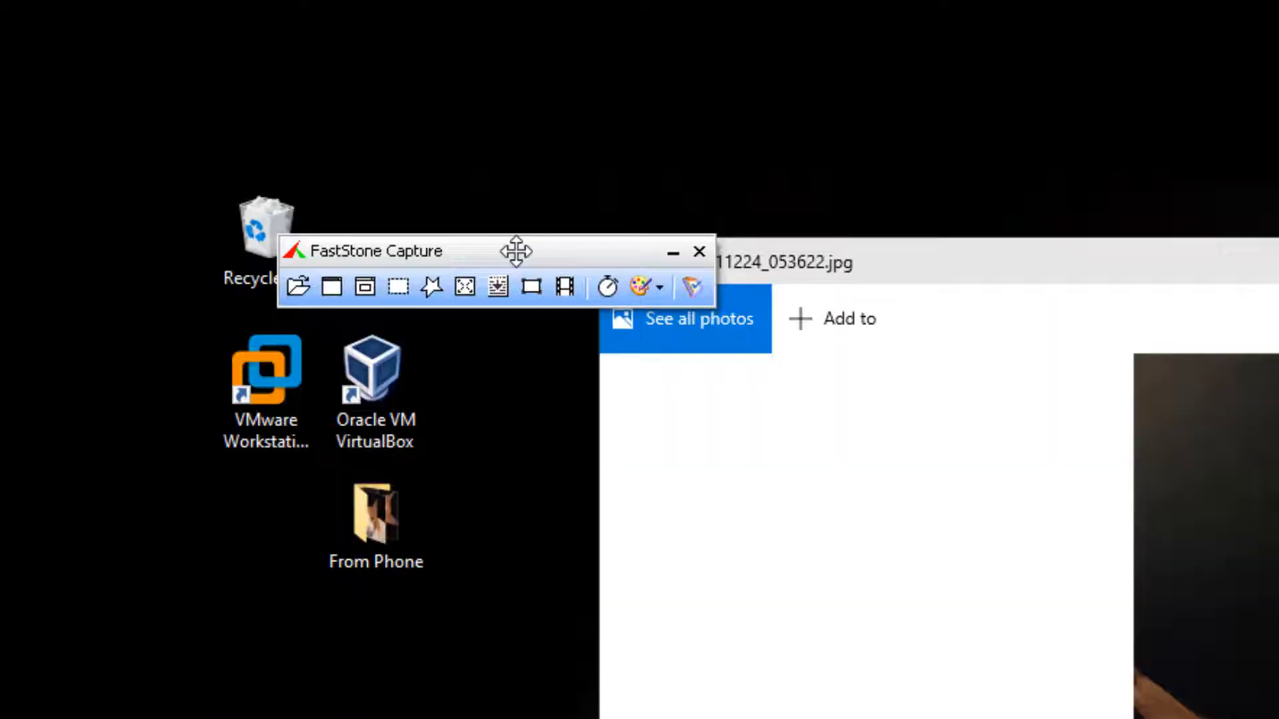
drag(141, 32, 144, 33)
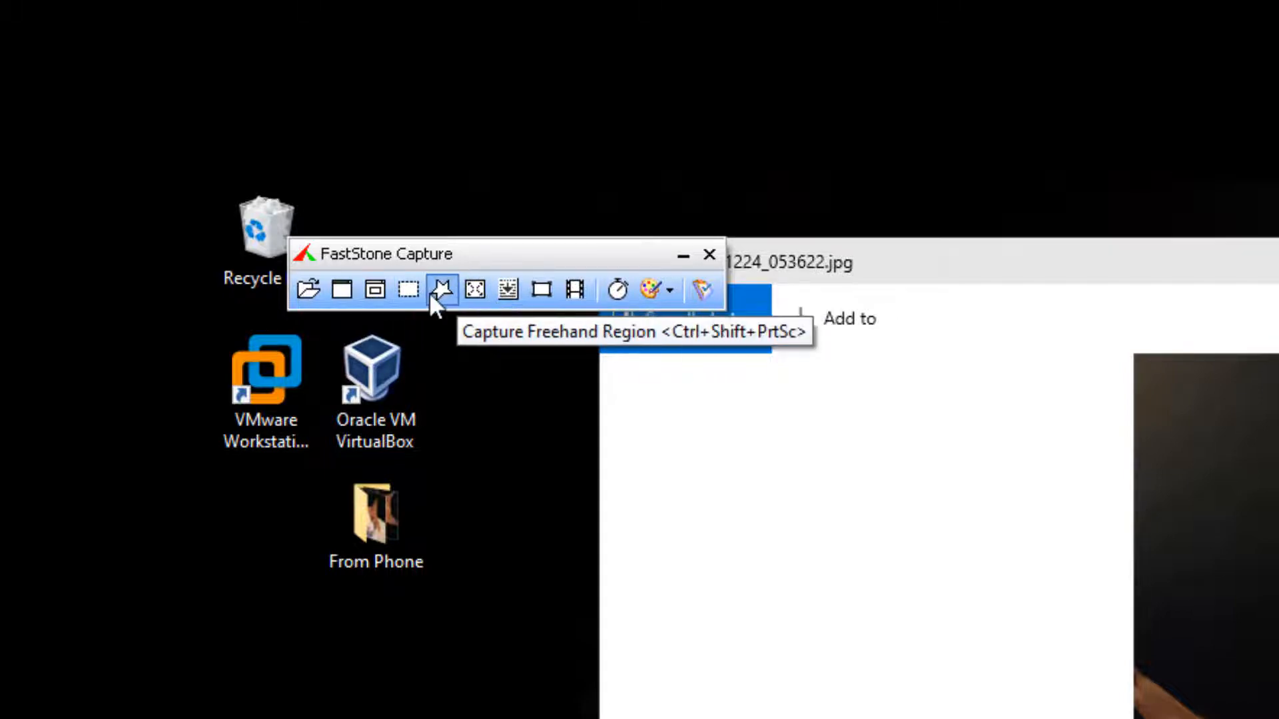
Capture a rectangular region of about 461 x 822 pixels around the entire displayed cat photo with FastStone Capture
click(412, 285)
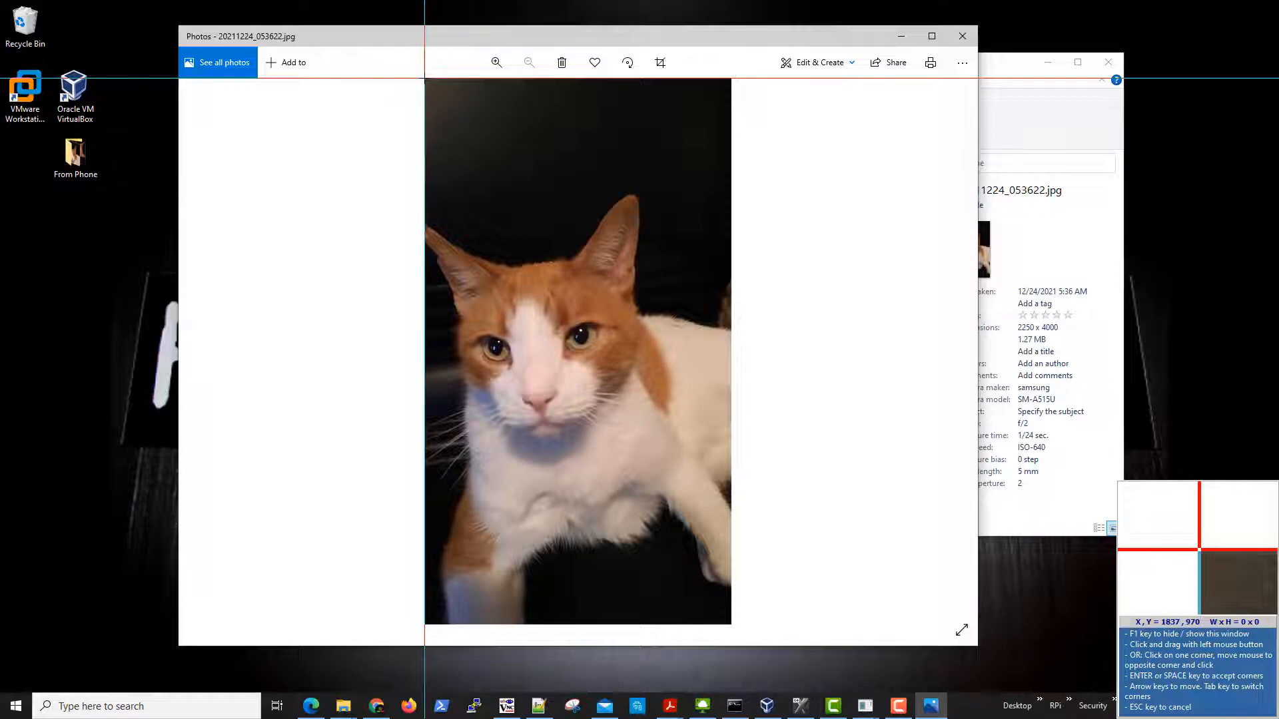
drag(424, 78, 732, 626)
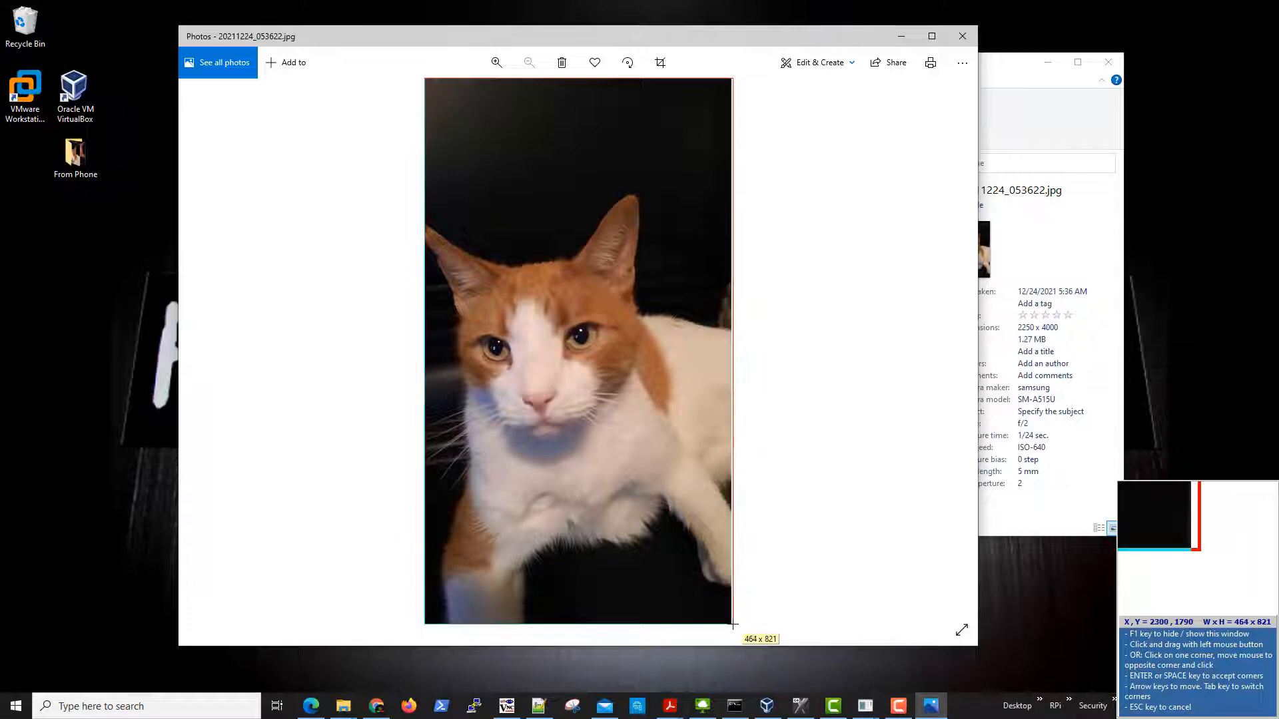
drag(732, 626, 730, 627)
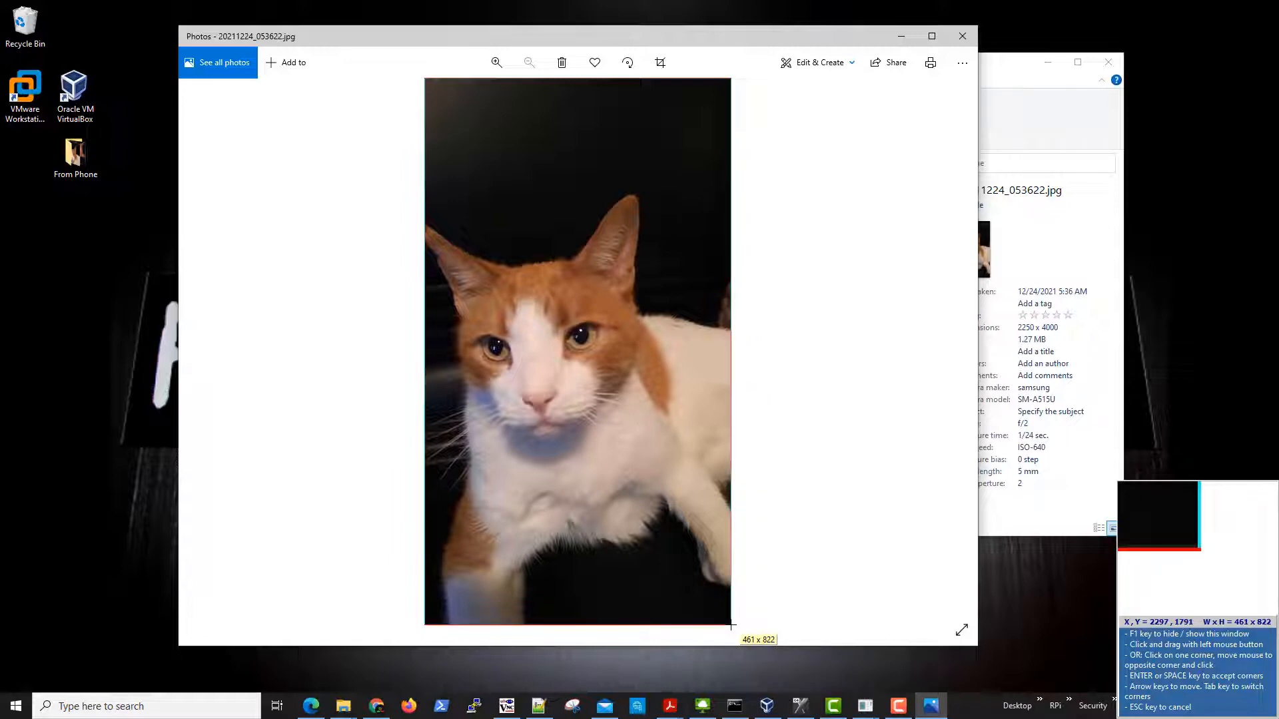
drag(731, 626, 730, 626)
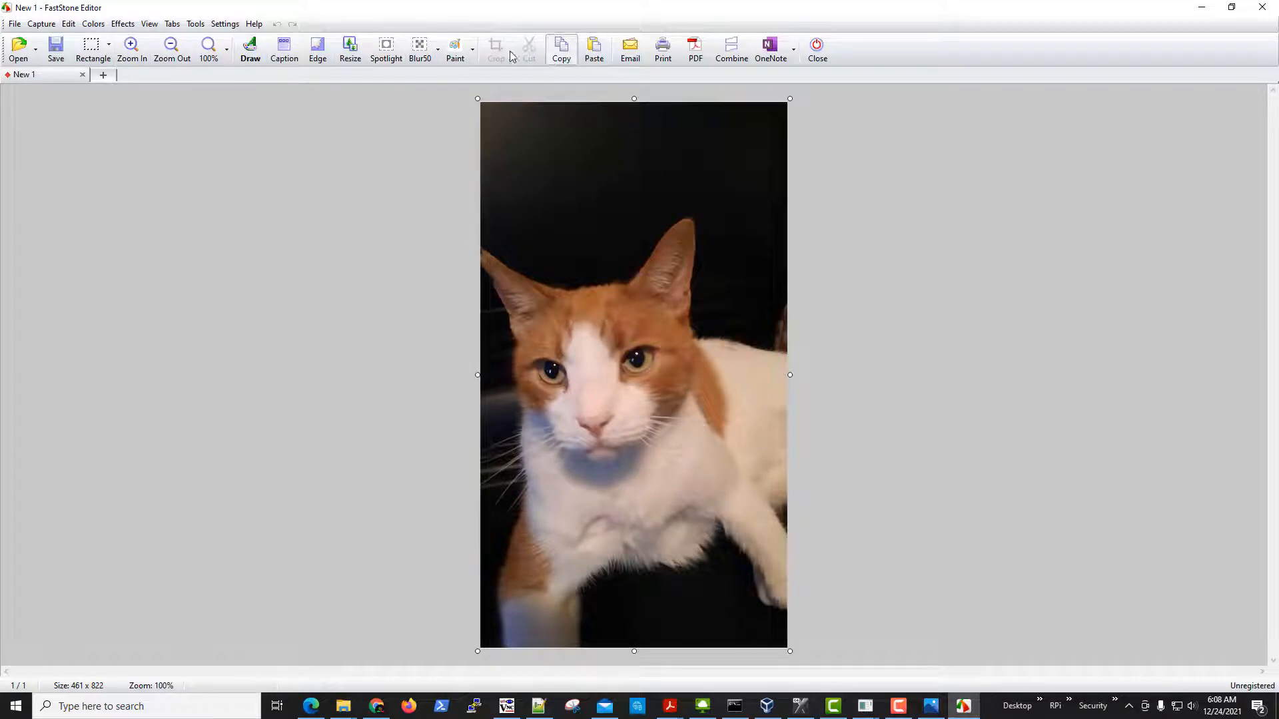
Rotate the captured cat photo left in FastStone Editor and rotate it right again to its upright orientation
click(69, 25)
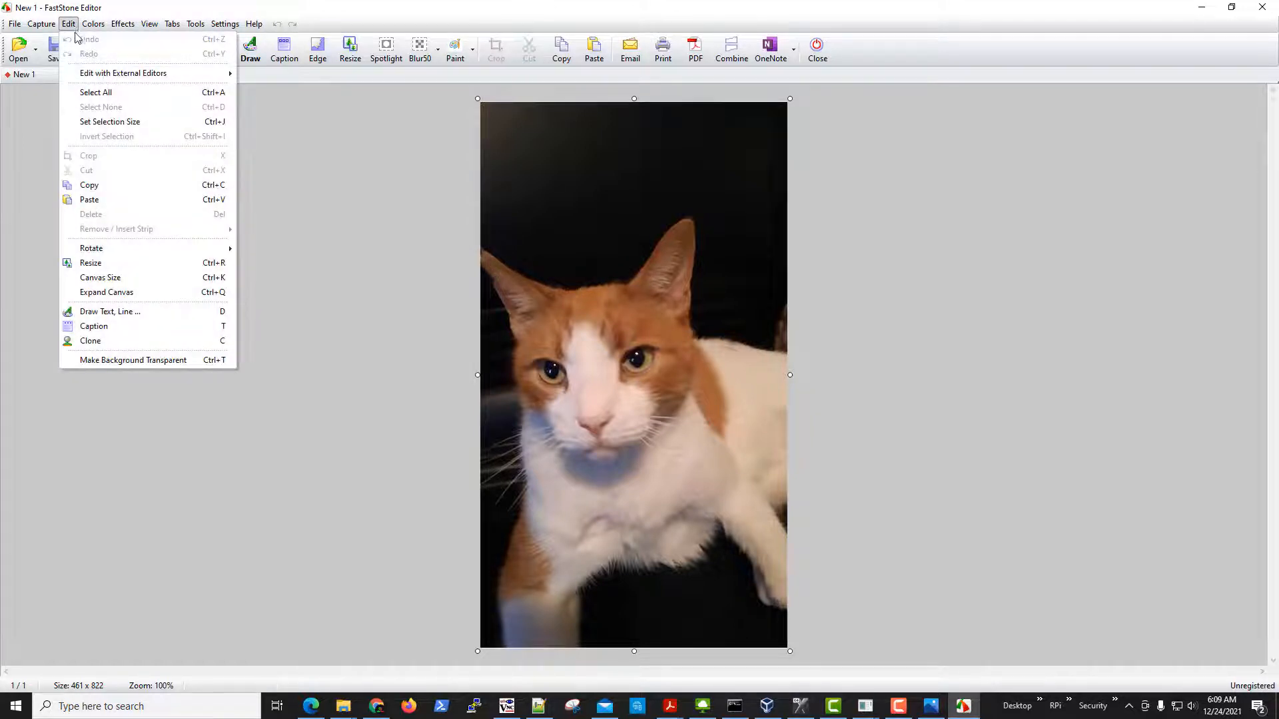
mouse_move(124, 251)
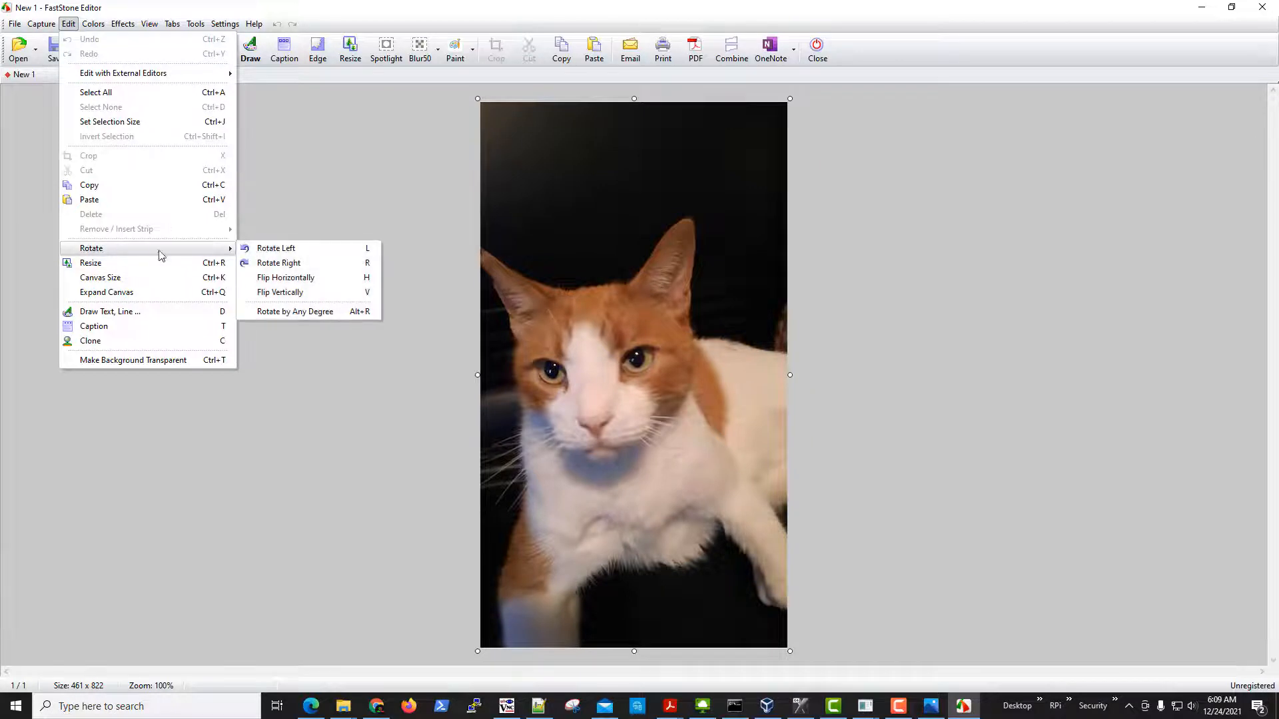
click(288, 249)
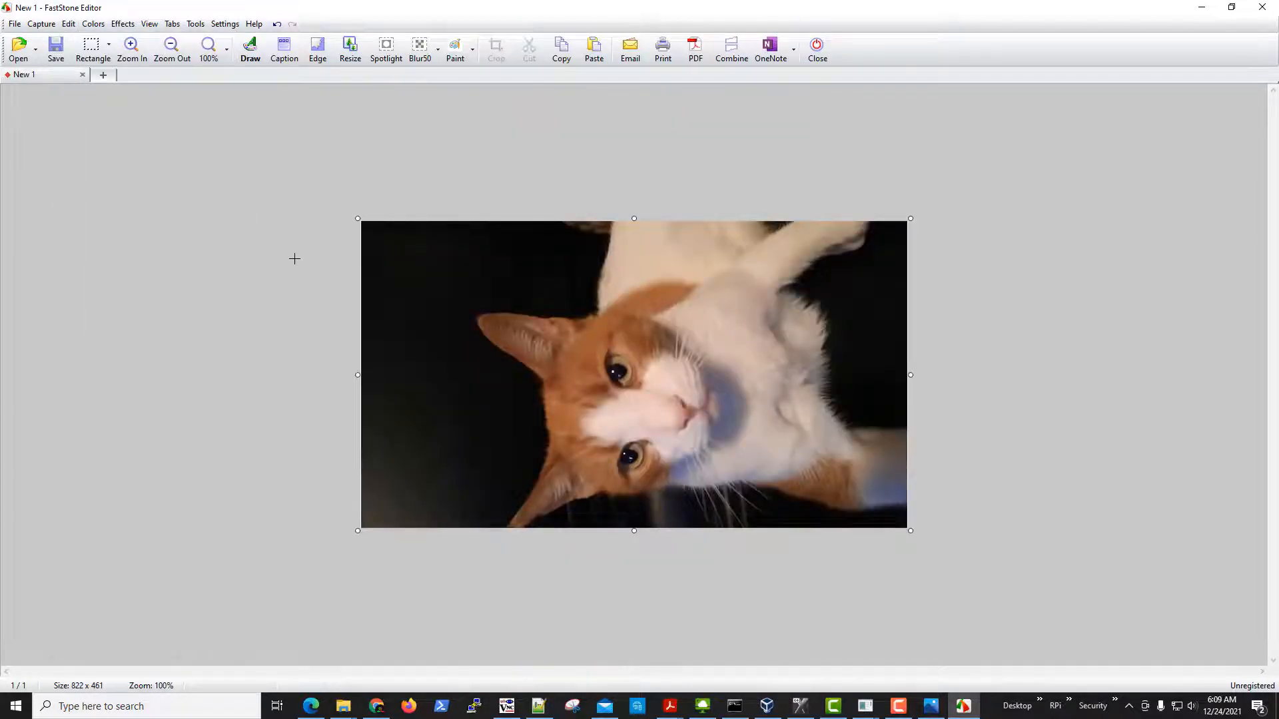
click(68, 23)
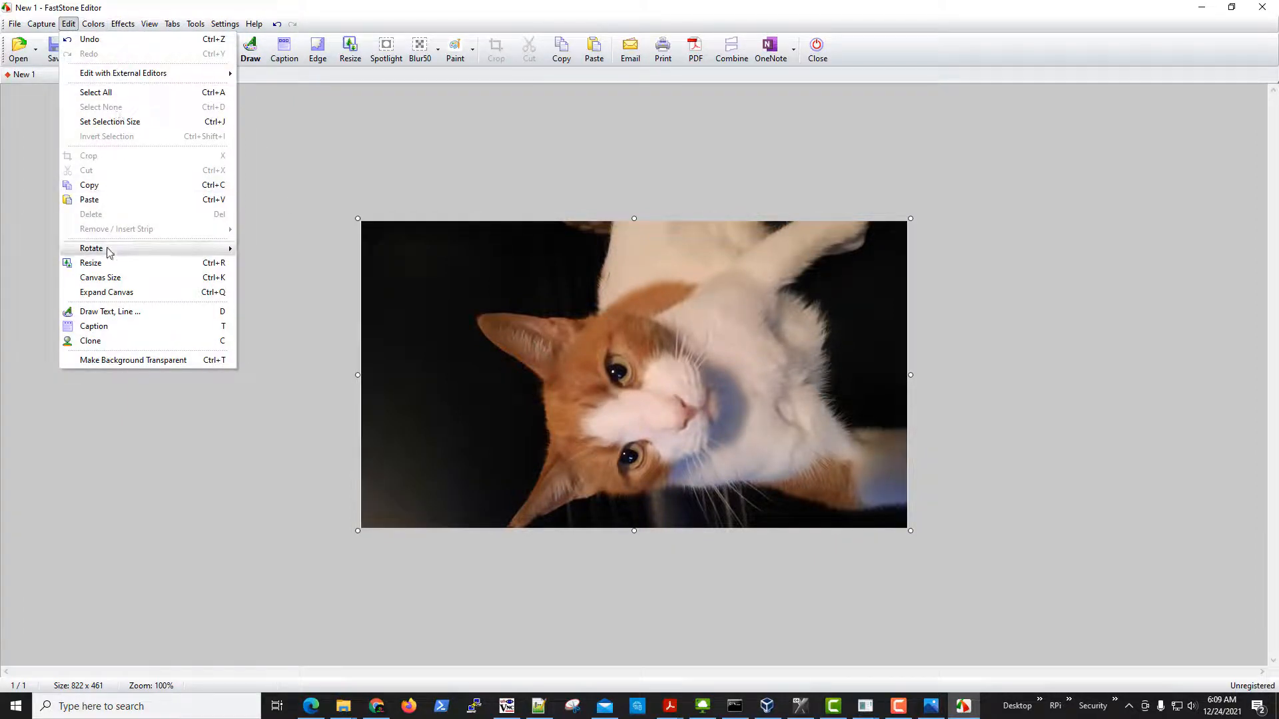
mouse_move(109, 249)
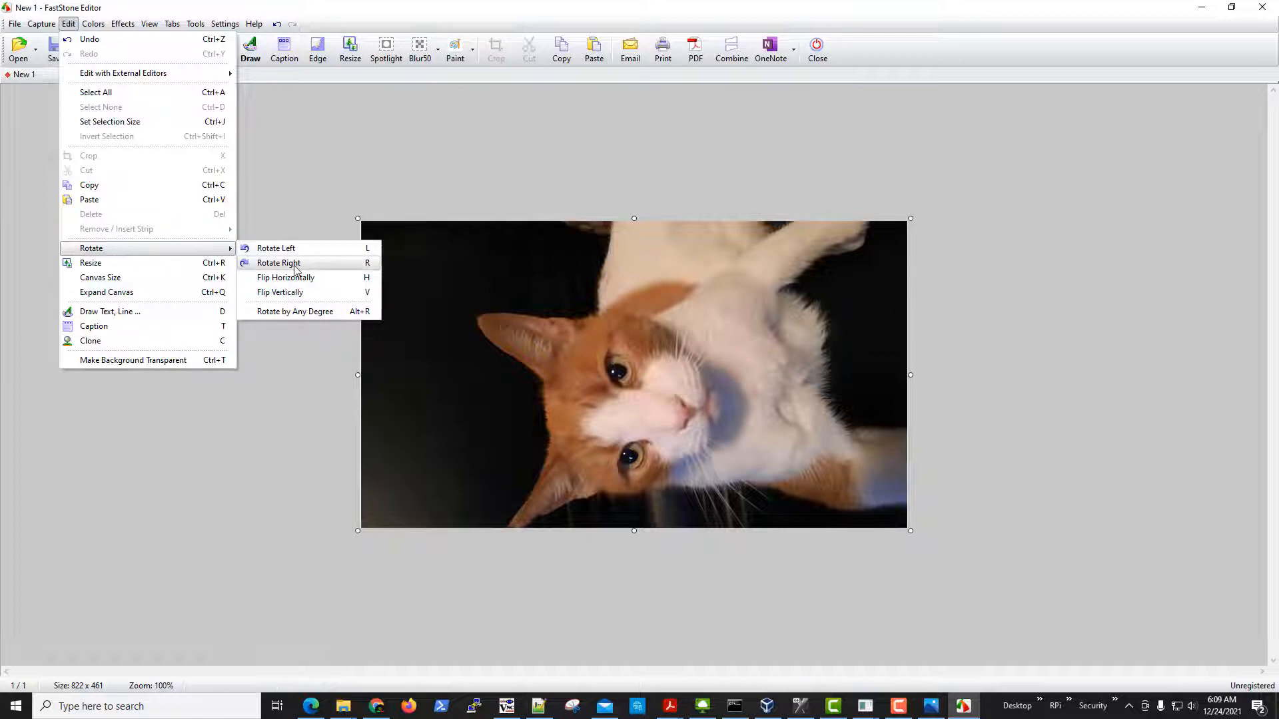
click(356, 263)
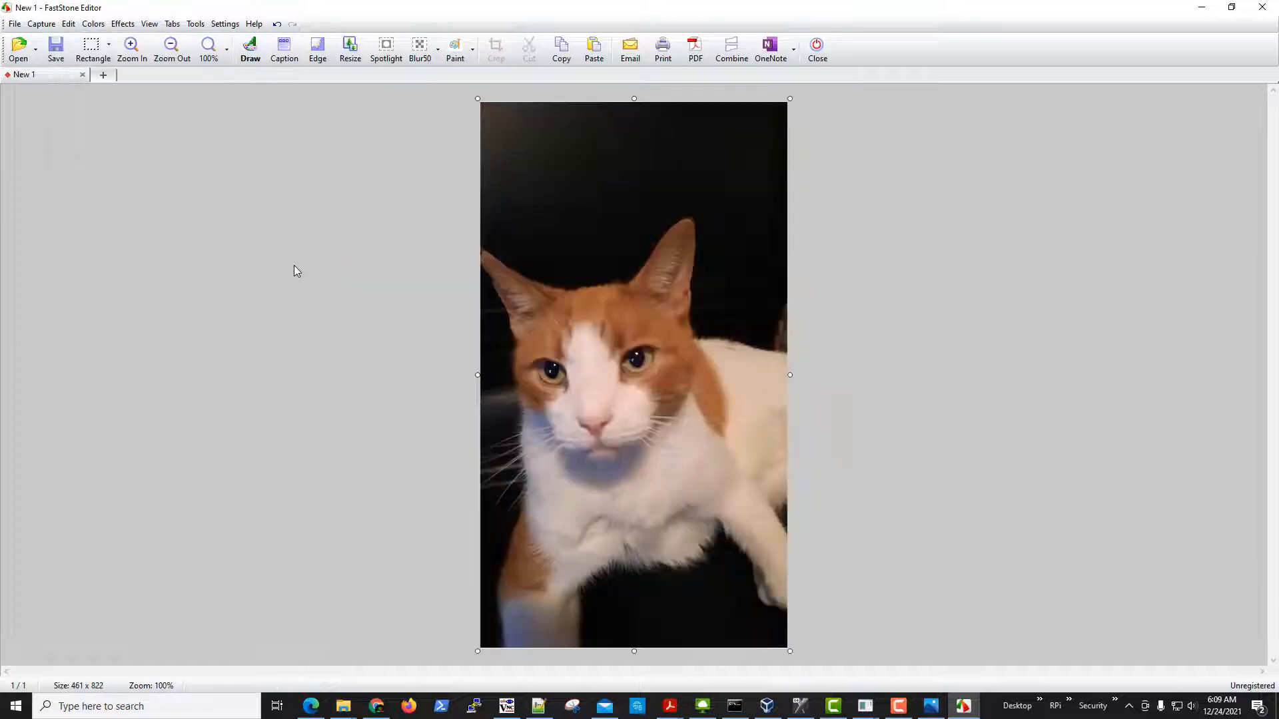
Start saving the capture, cancel the save, and close FastStone Editor without saving, along with the Photos window
click(56, 48)
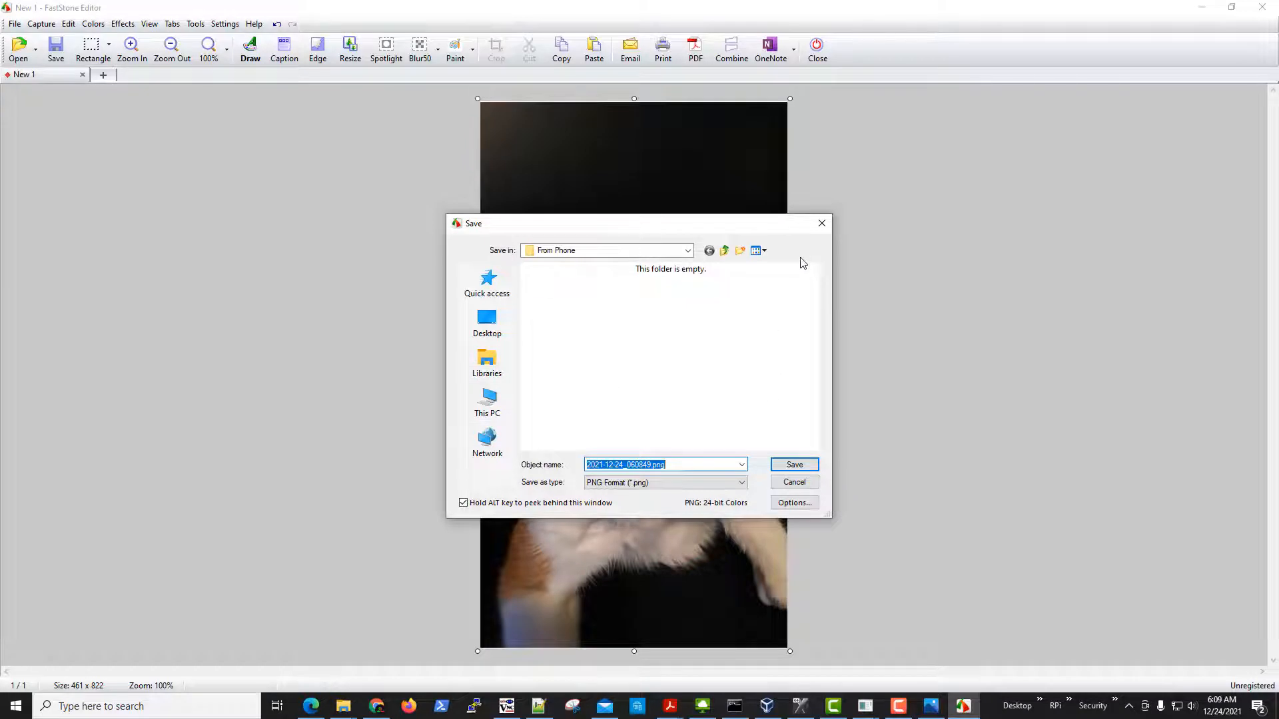
click(821, 223)
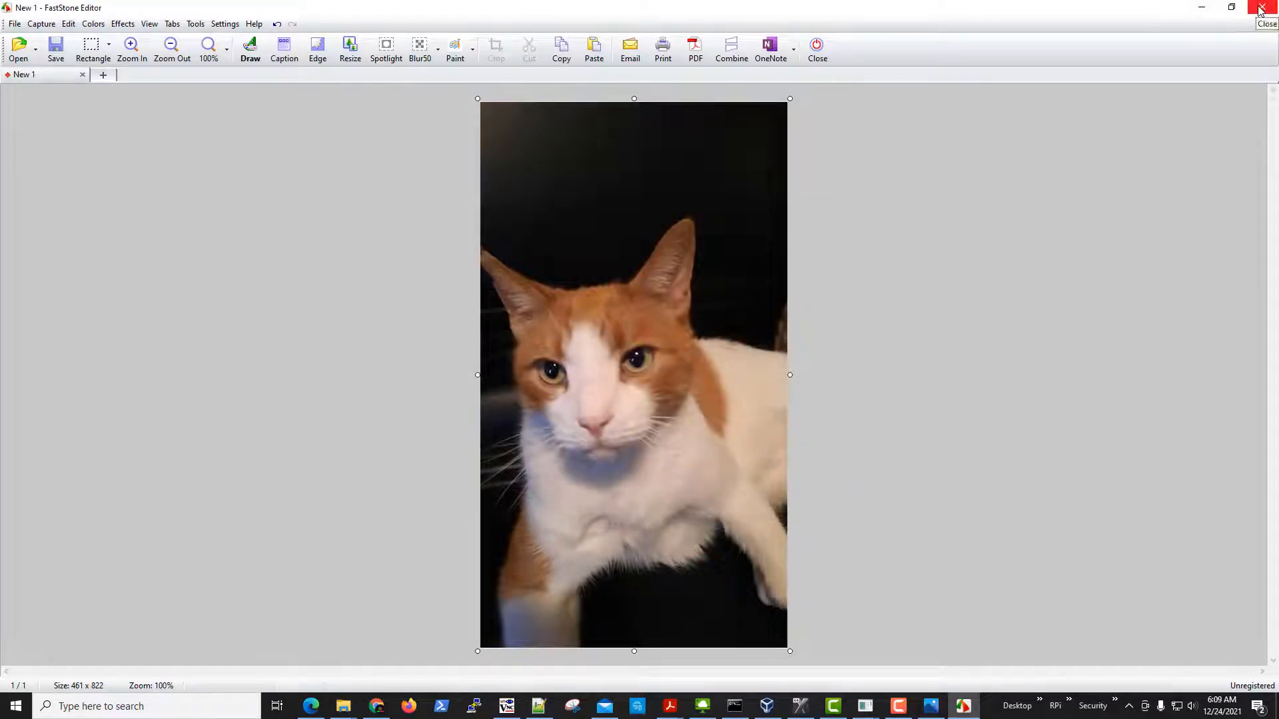
click(1261, 8)
click(659, 298)
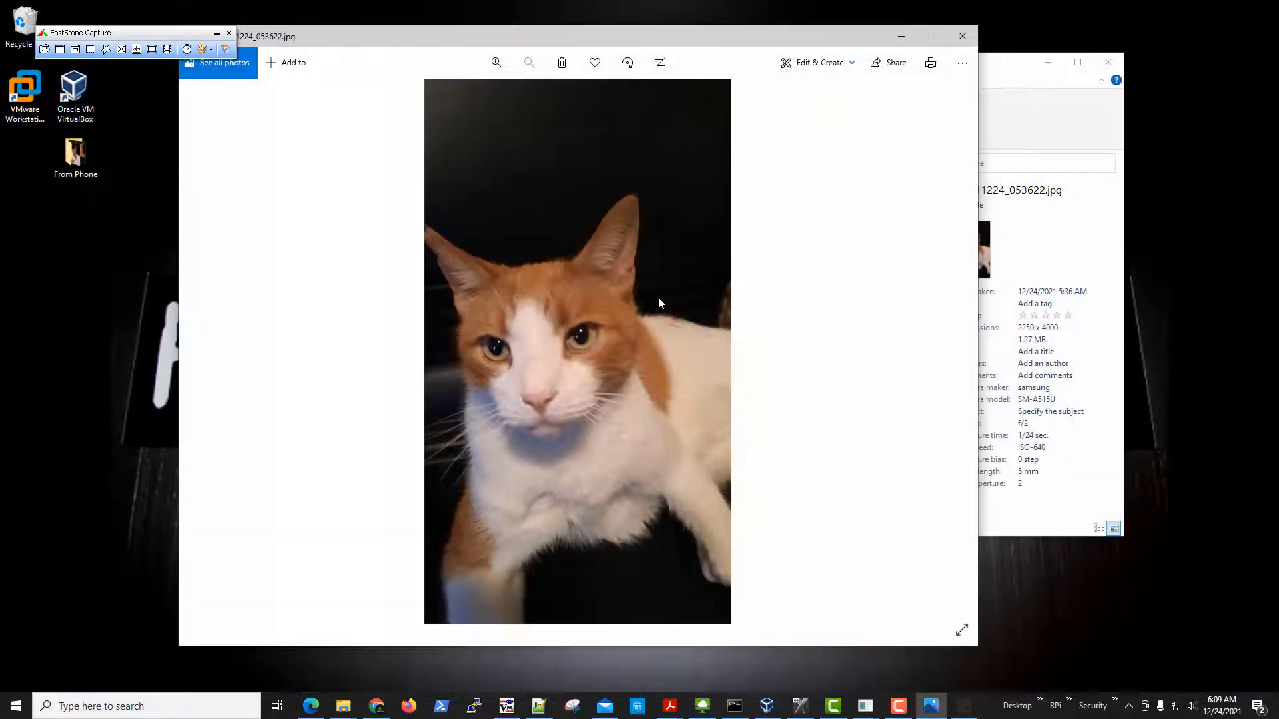
click(973, 38)
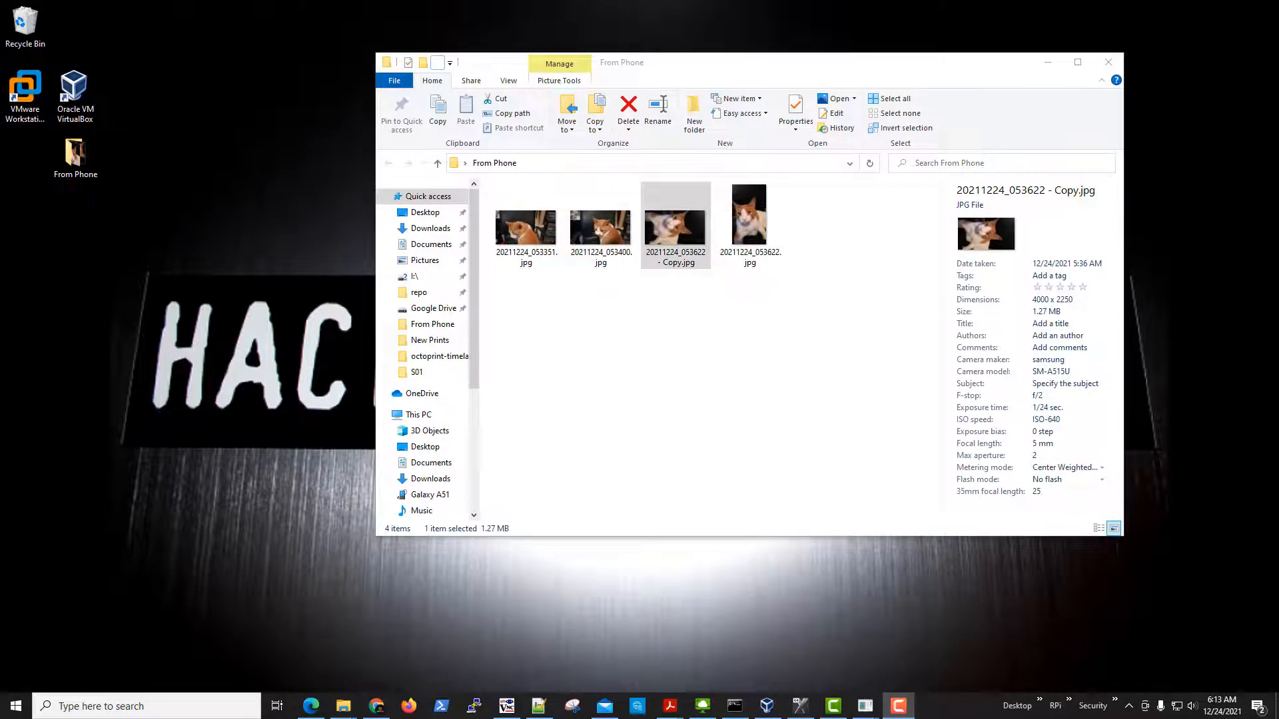
Switch to Microsoft Edge and start a reply to the last post in the Xhorse Mini Condor Plus Question thread
click(310, 706)
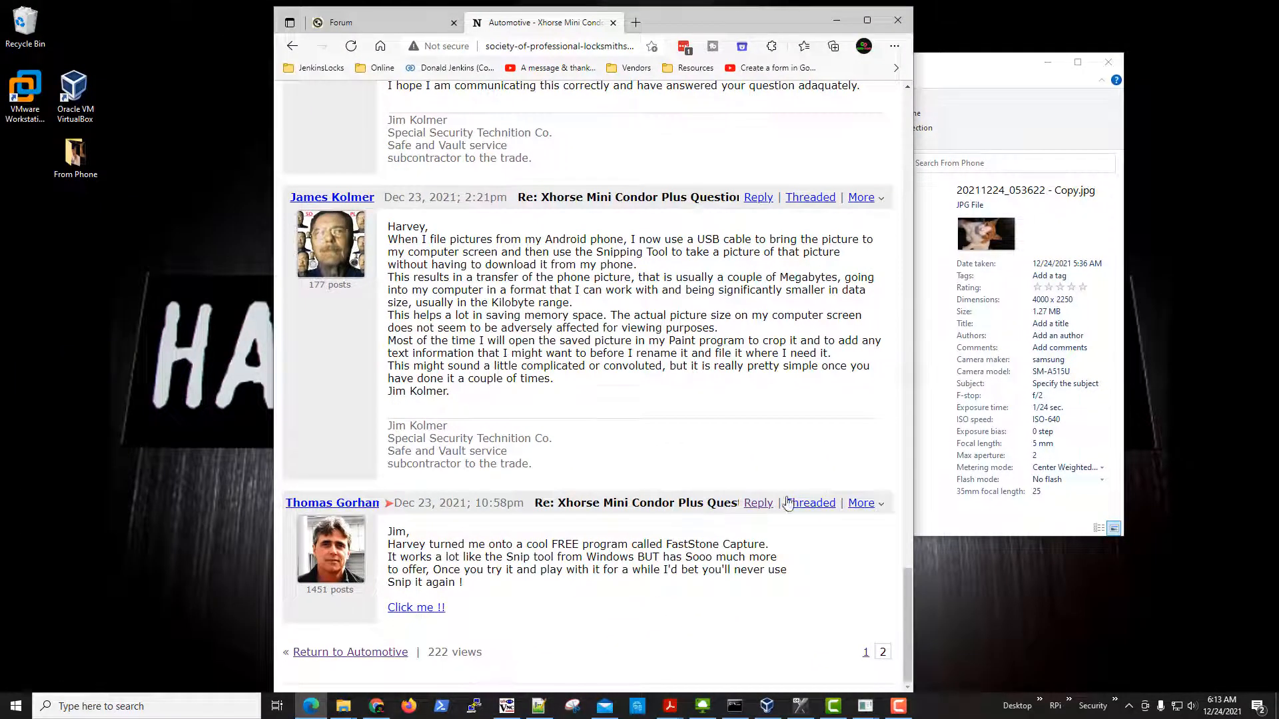
click(757, 505)
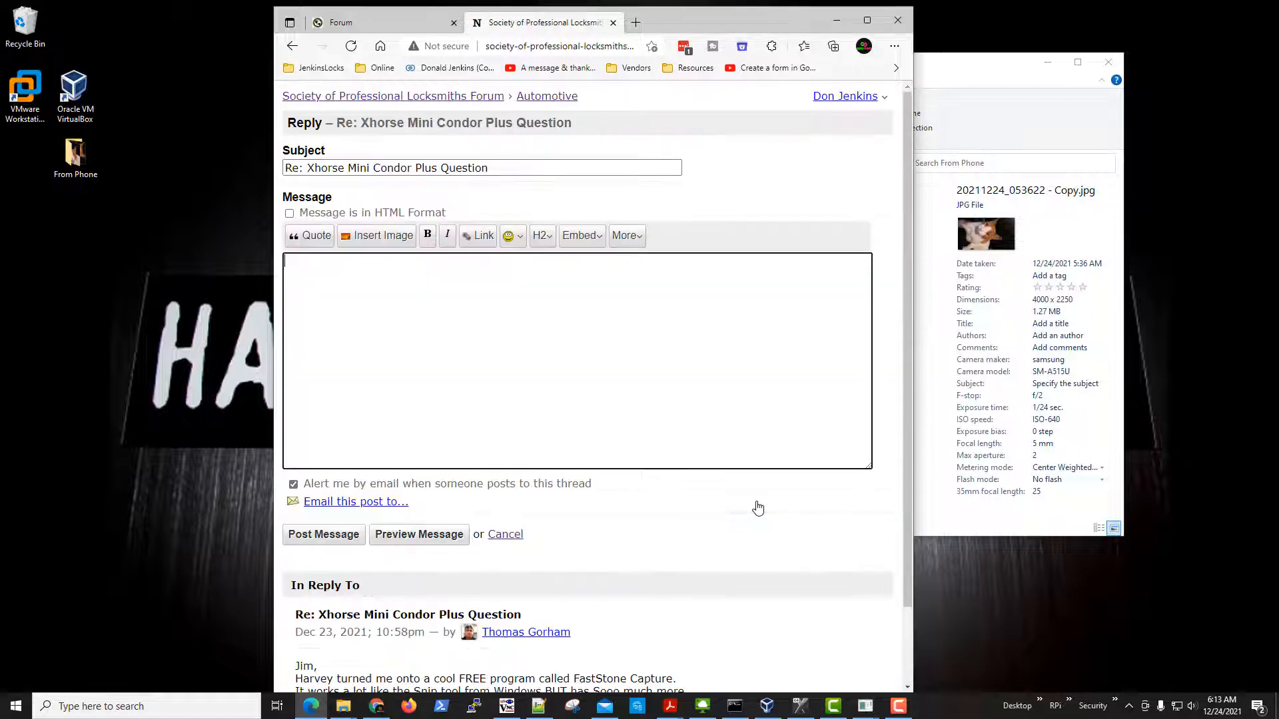
click(369, 291)
Try to insert 20211224_053622 - Copy.jpg from the From Phone folder into the reply without resizing, and minimize the browser
click(377, 237)
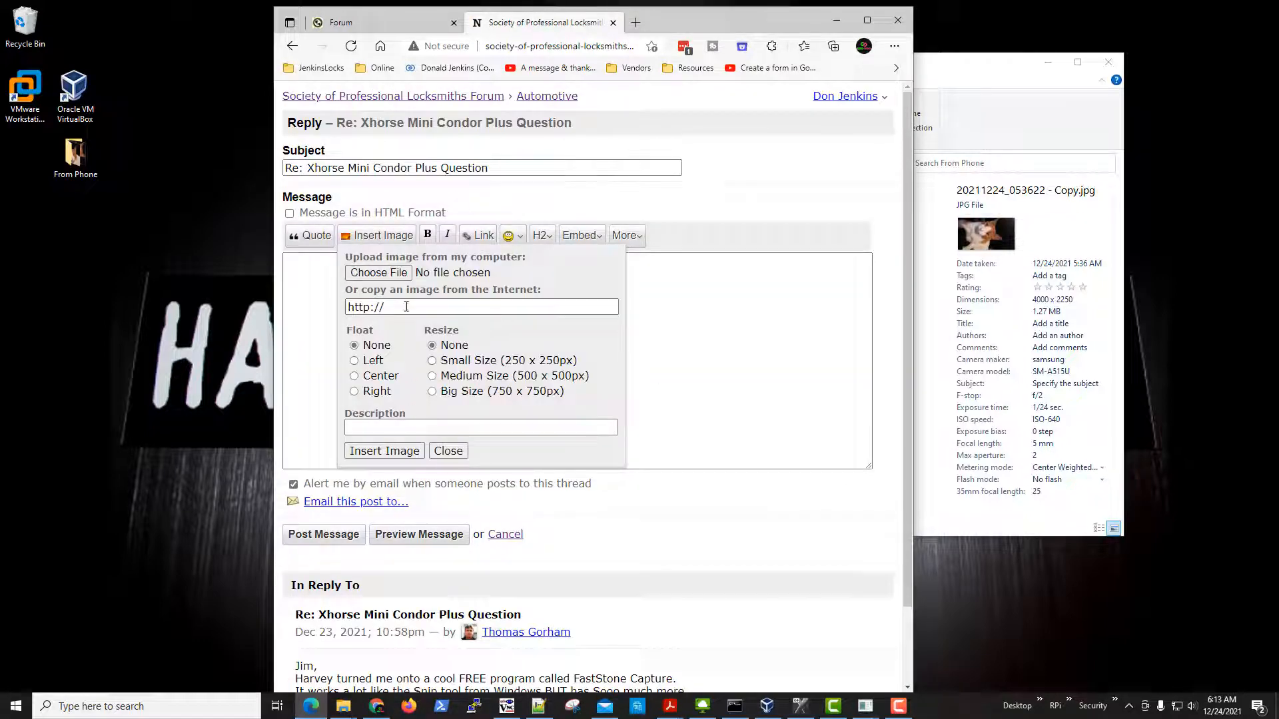
click(403, 273)
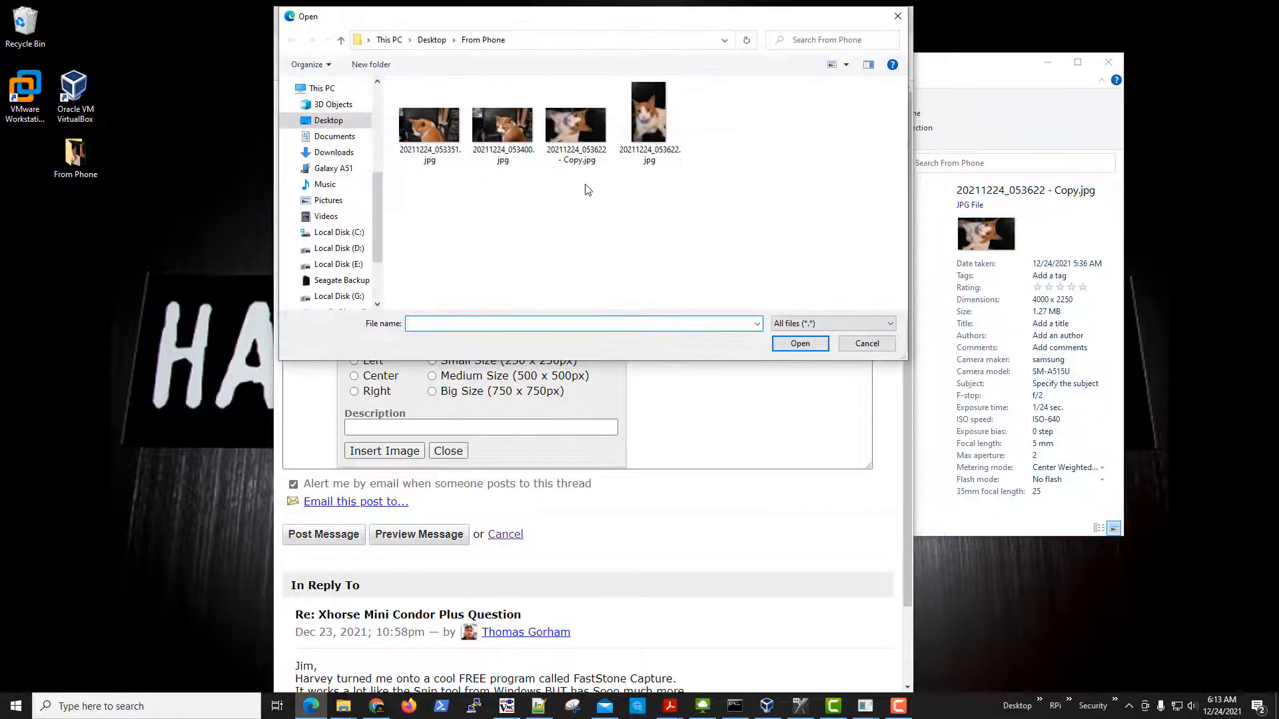
click(577, 133)
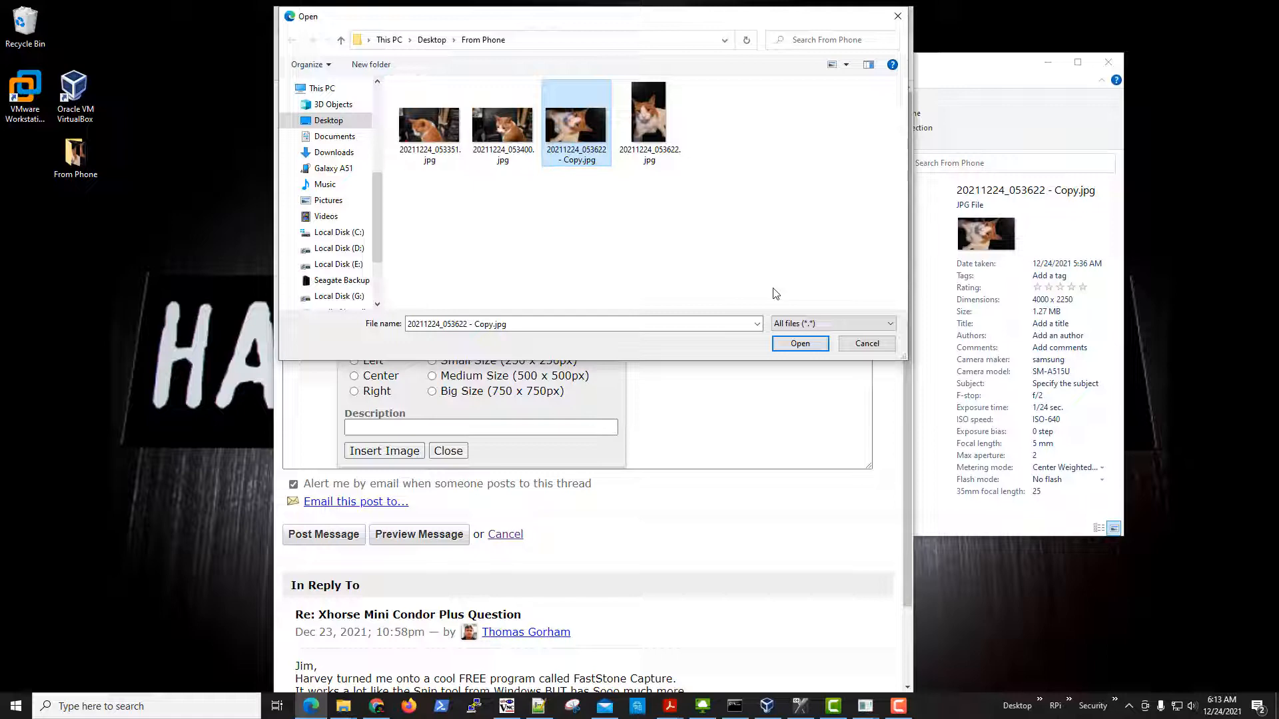
click(784, 351)
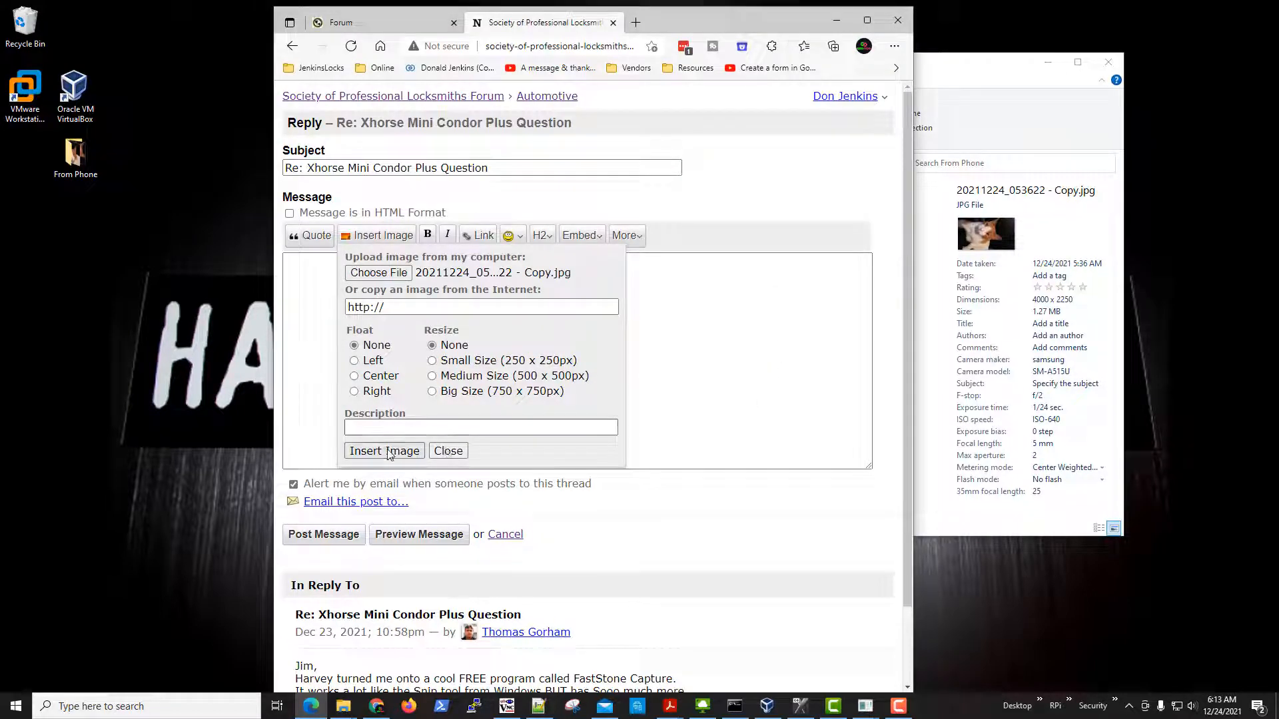
click(388, 452)
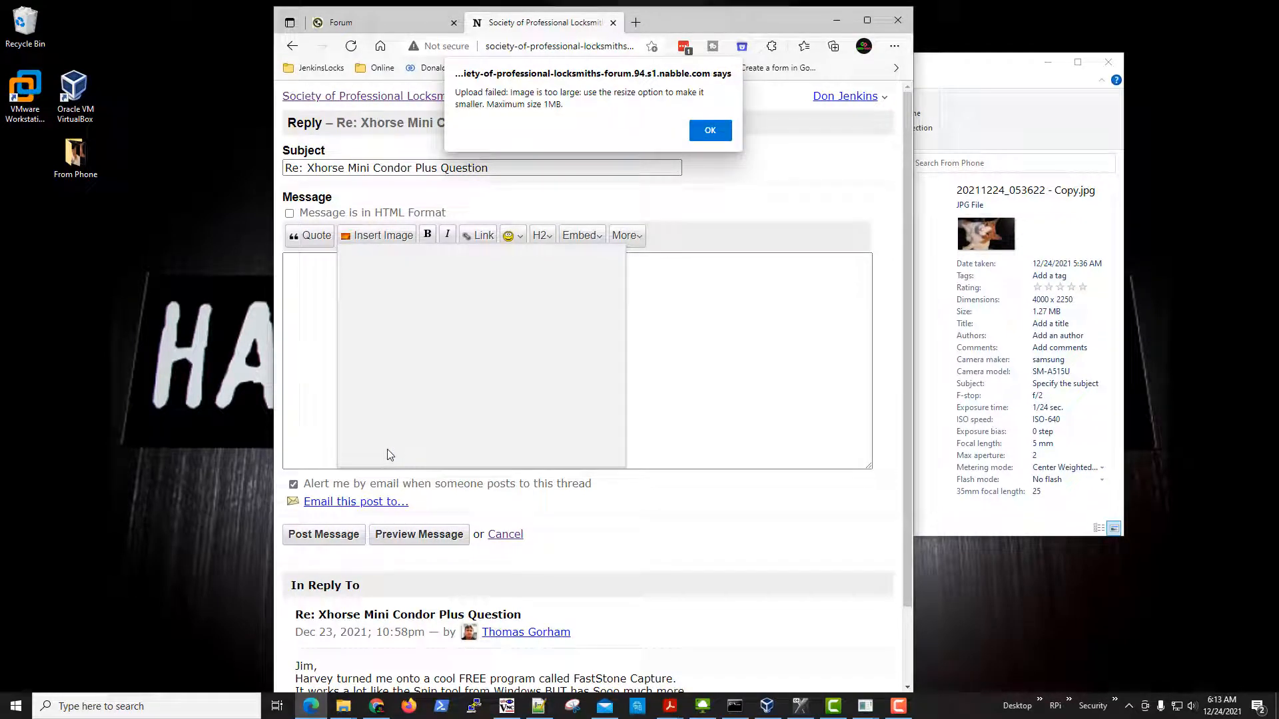
click(710, 130)
click(457, 453)
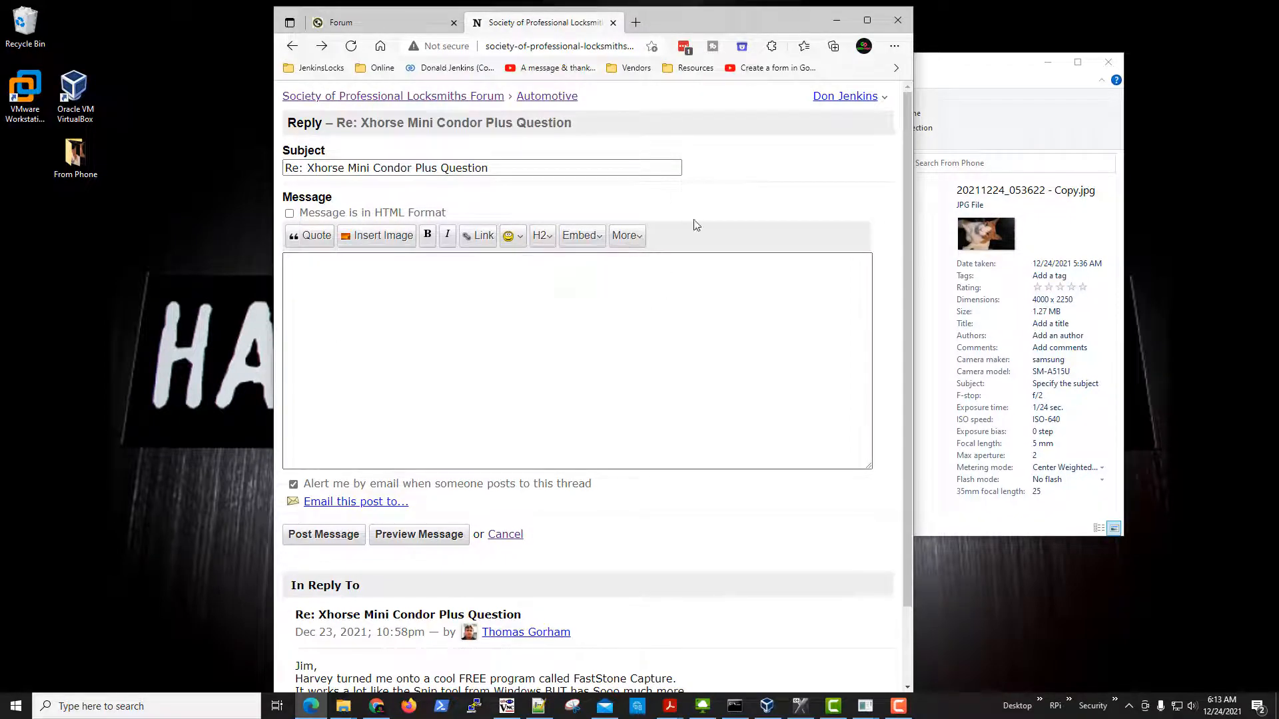
click(837, 20)
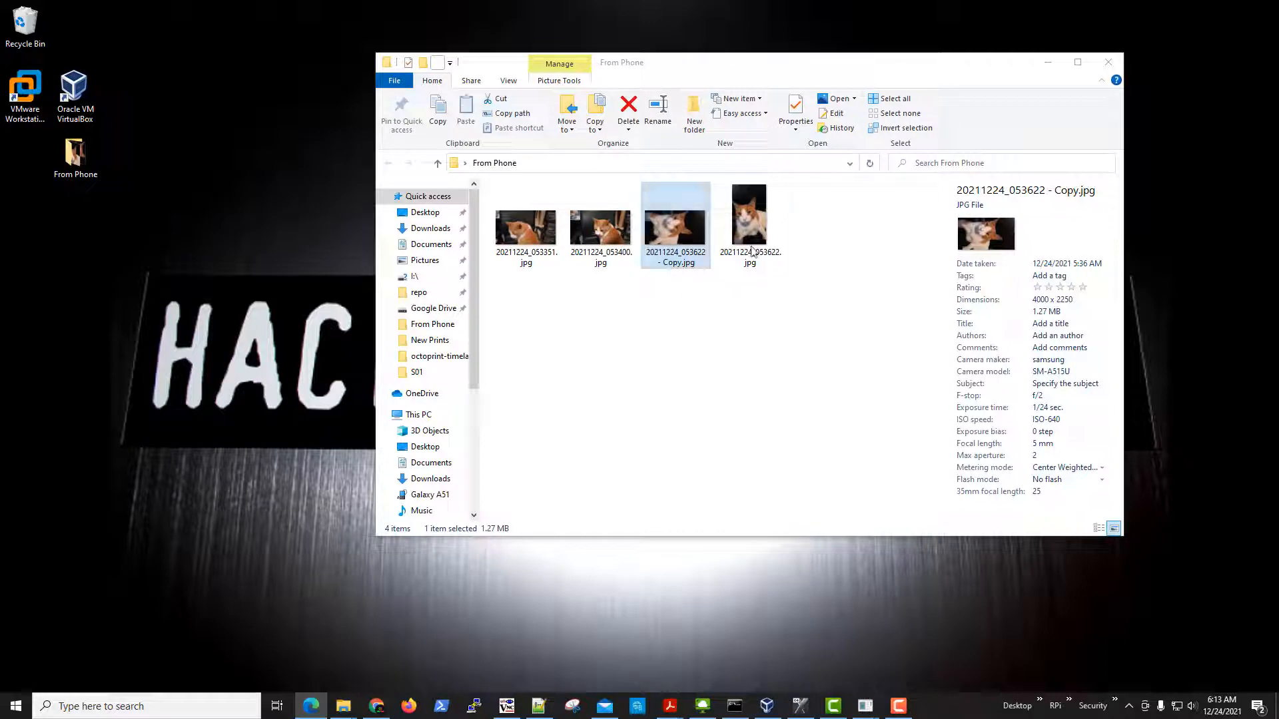
Open 20211224_053622 - Copy.jpg from the From Phone folder in Paint and resize it to 50 percent, maintaining the aspect ratio
right_click(668, 231)
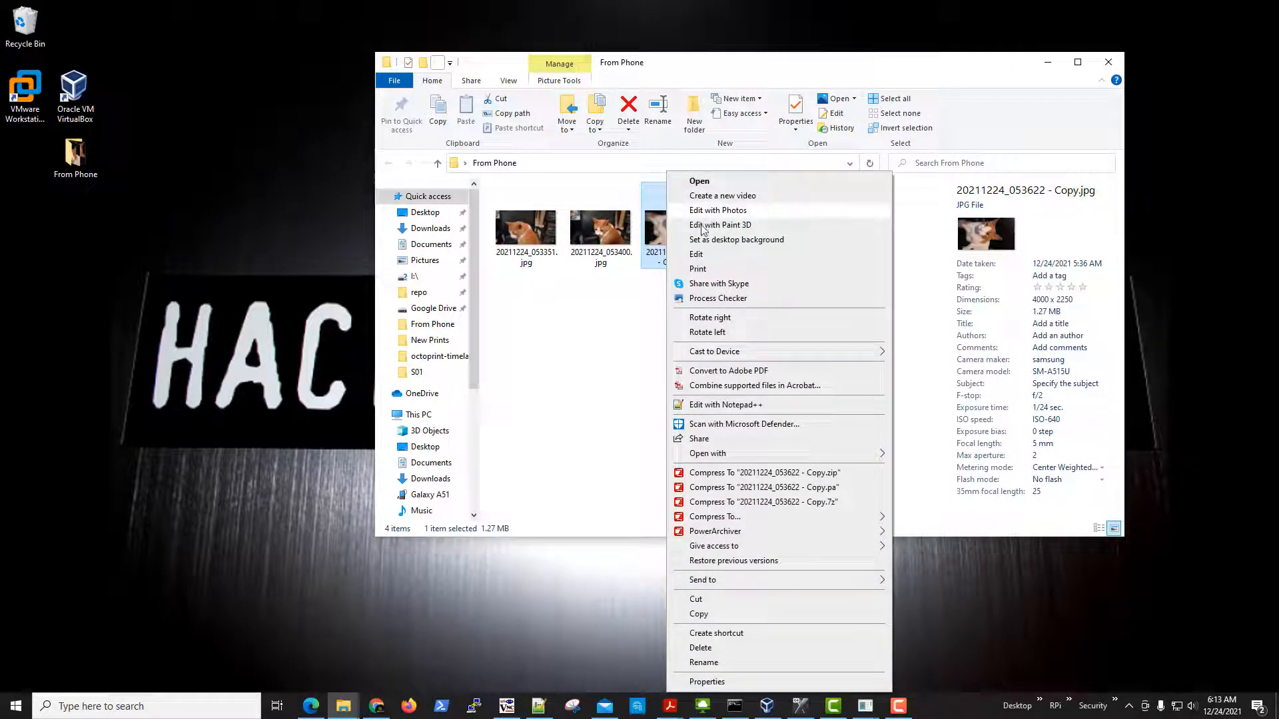
click(710, 259)
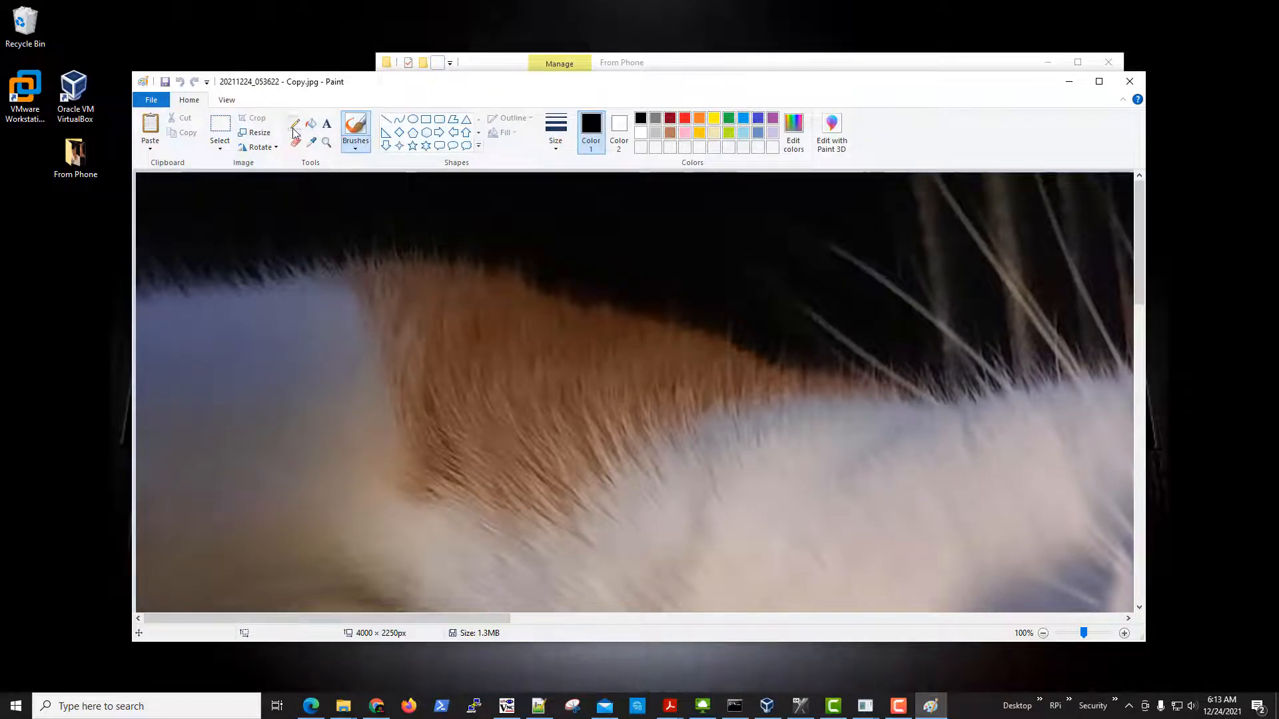
click(259, 133)
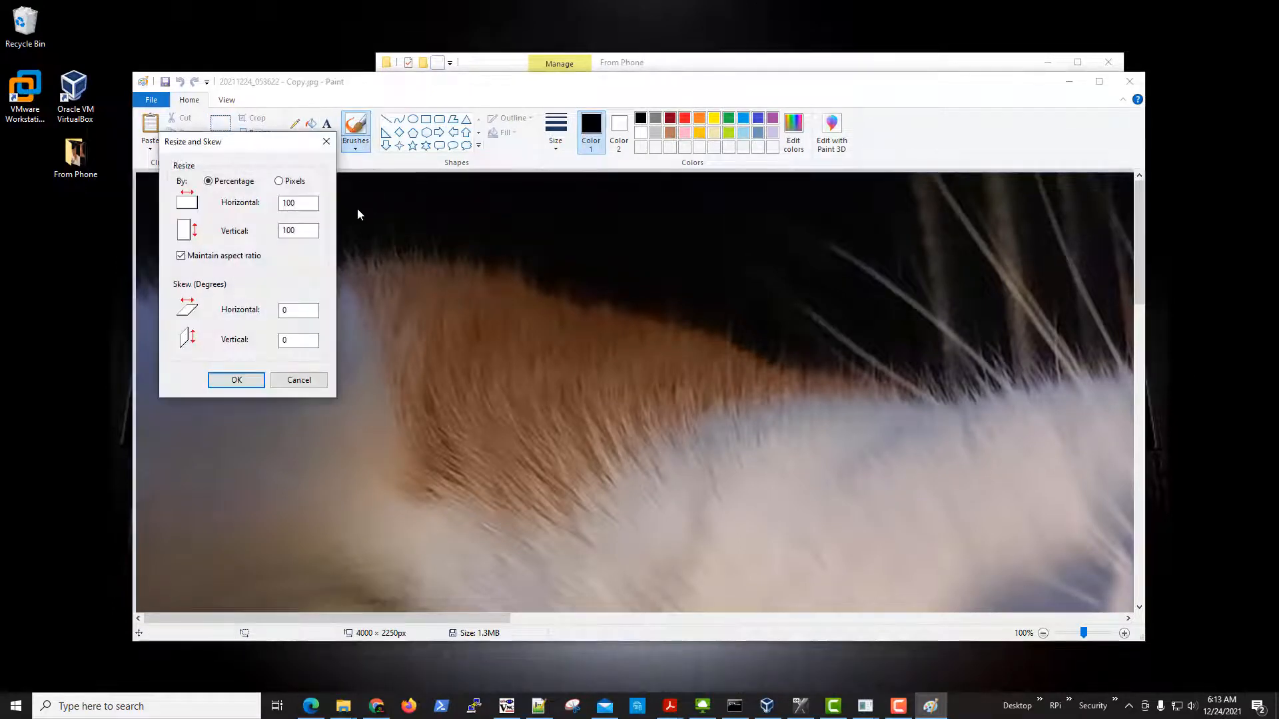
click(308, 203)
drag(308, 204, 256, 201)
text(50)
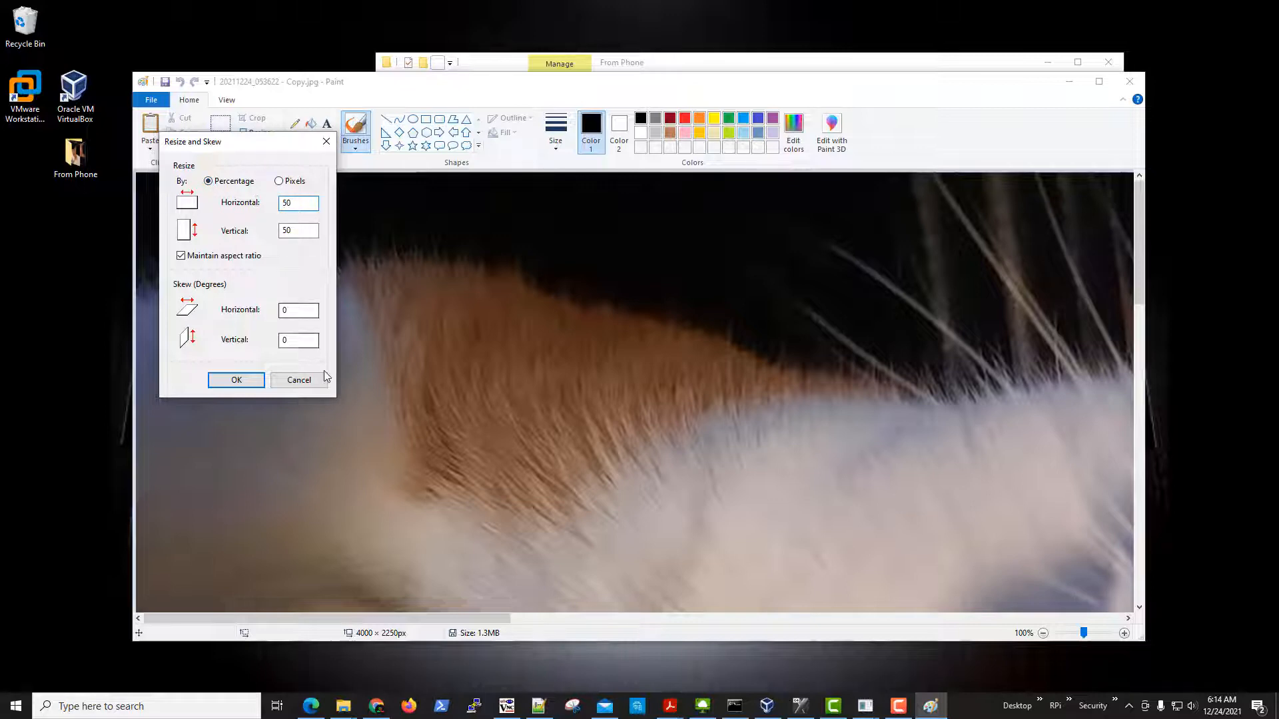
click(237, 381)
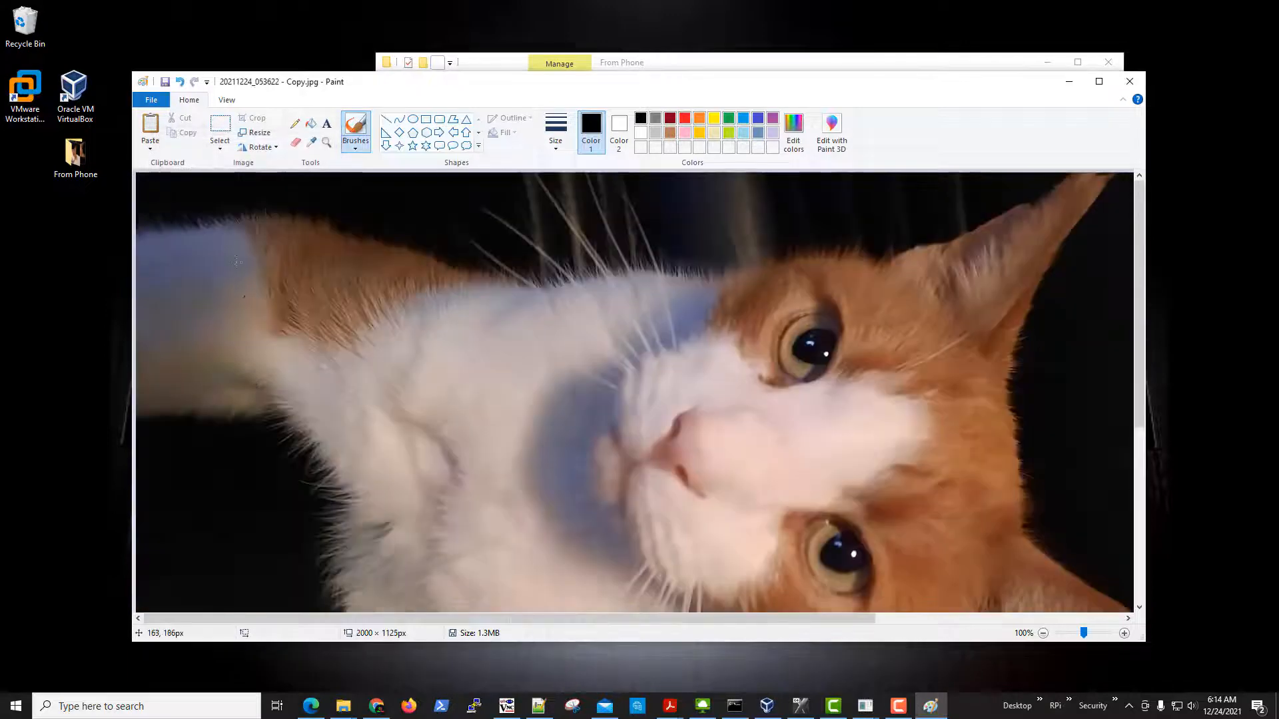
Save the resized picture as 20211224_053622 - Copy_50.jpg in the From Phone folder on the Desktop and close Paint
click(152, 100)
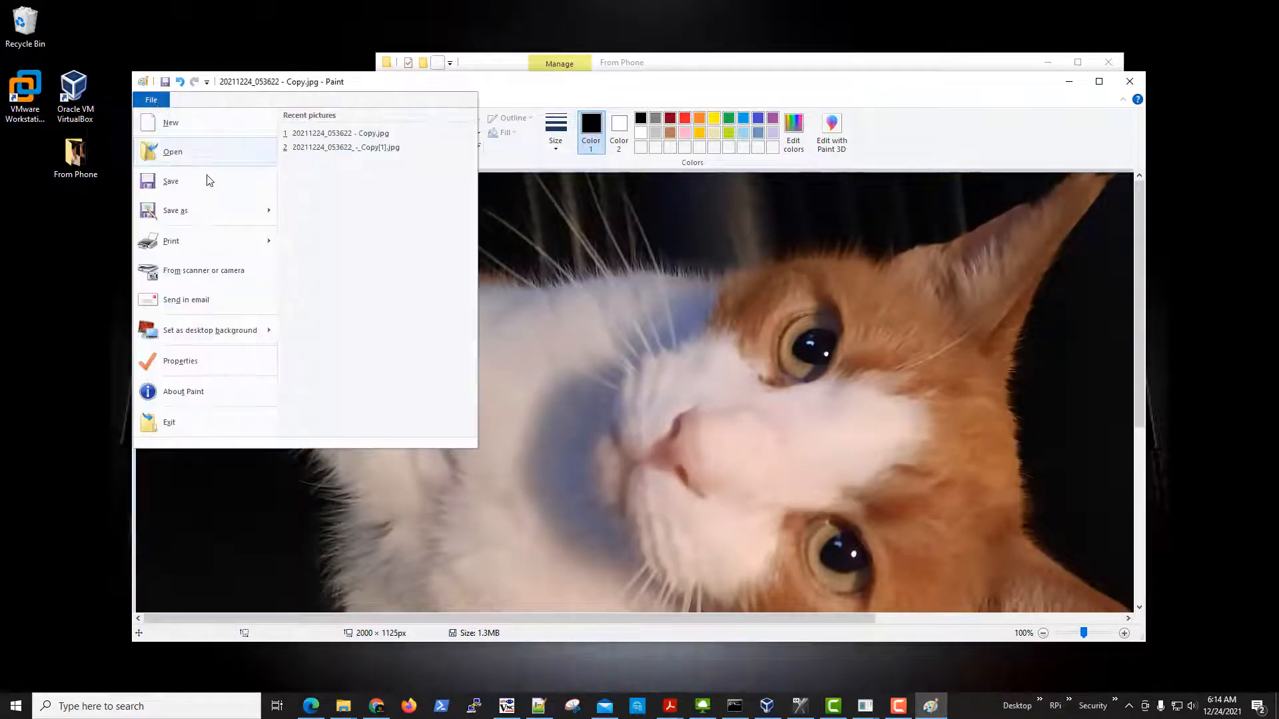
click(179, 219)
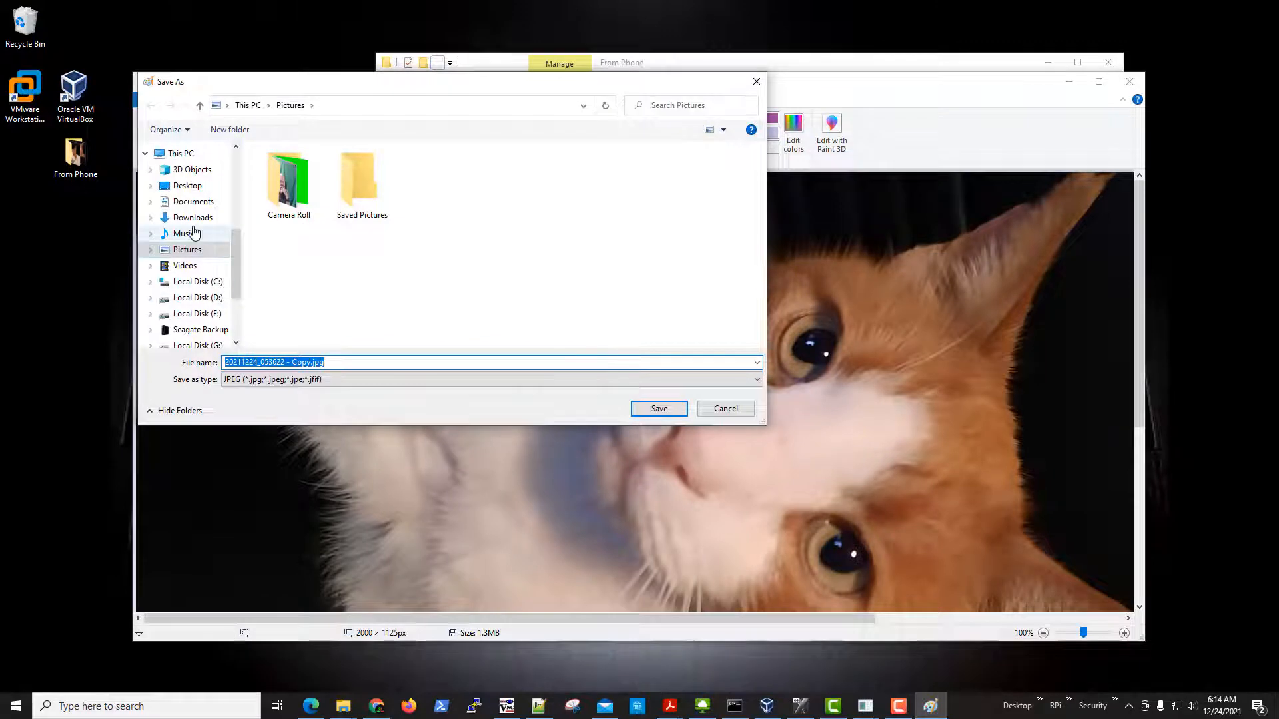
click(185, 186)
double_click(363, 190)
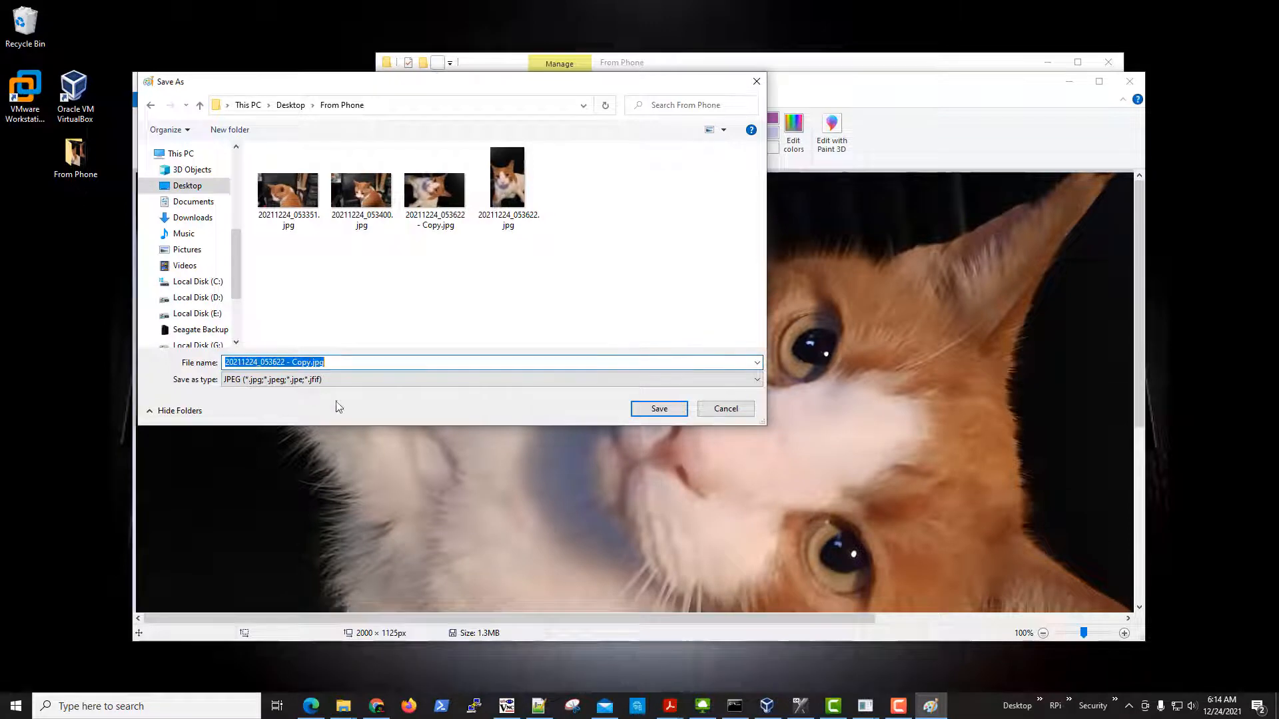
click(313, 363)
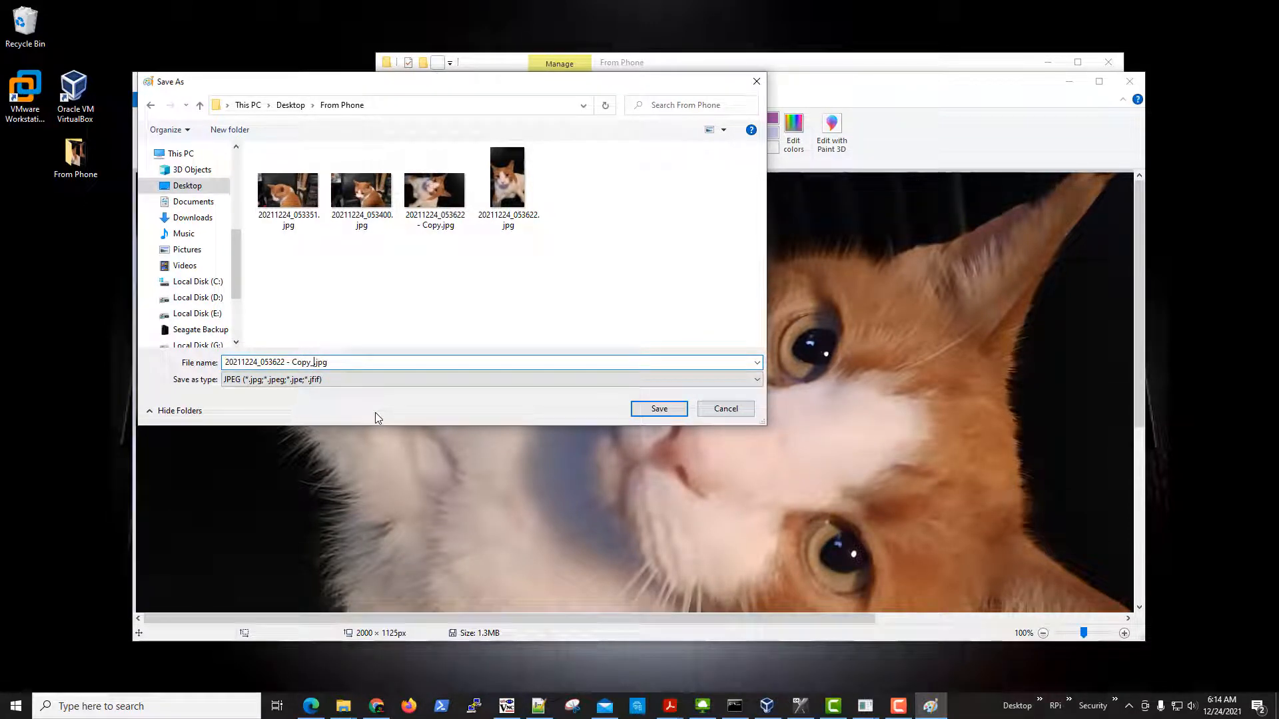
click(675, 412)
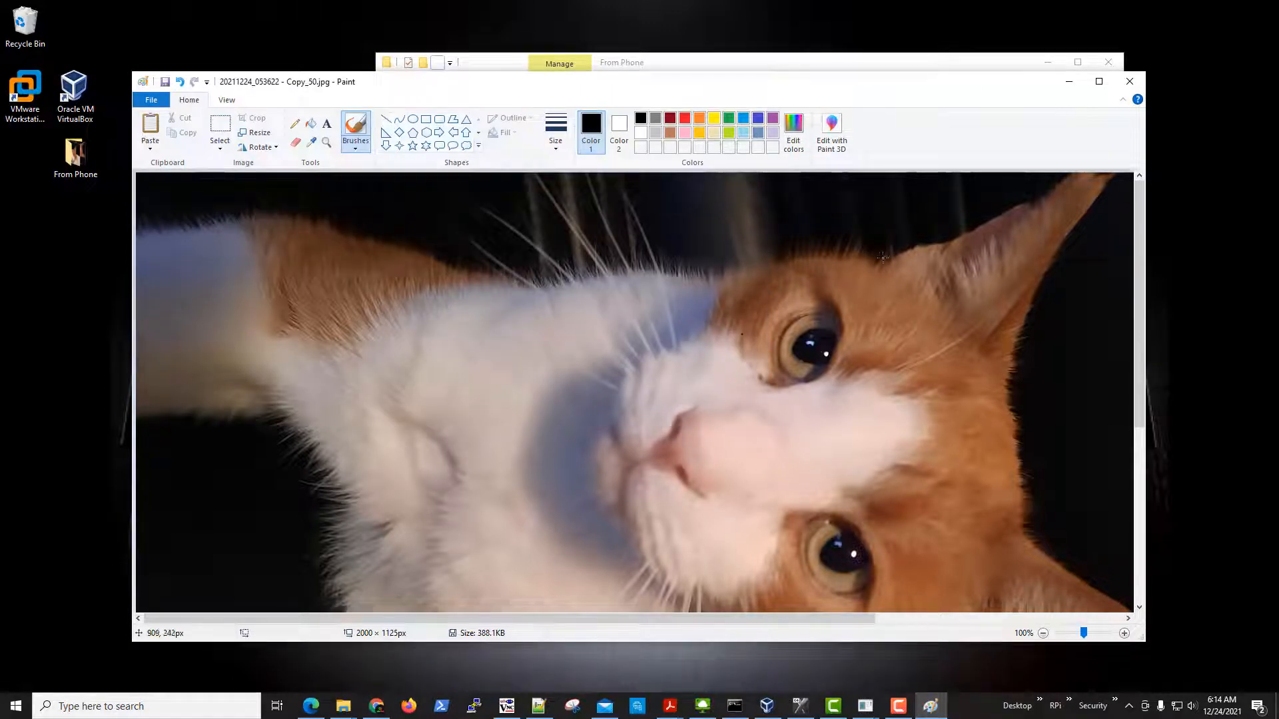
click(1130, 82)
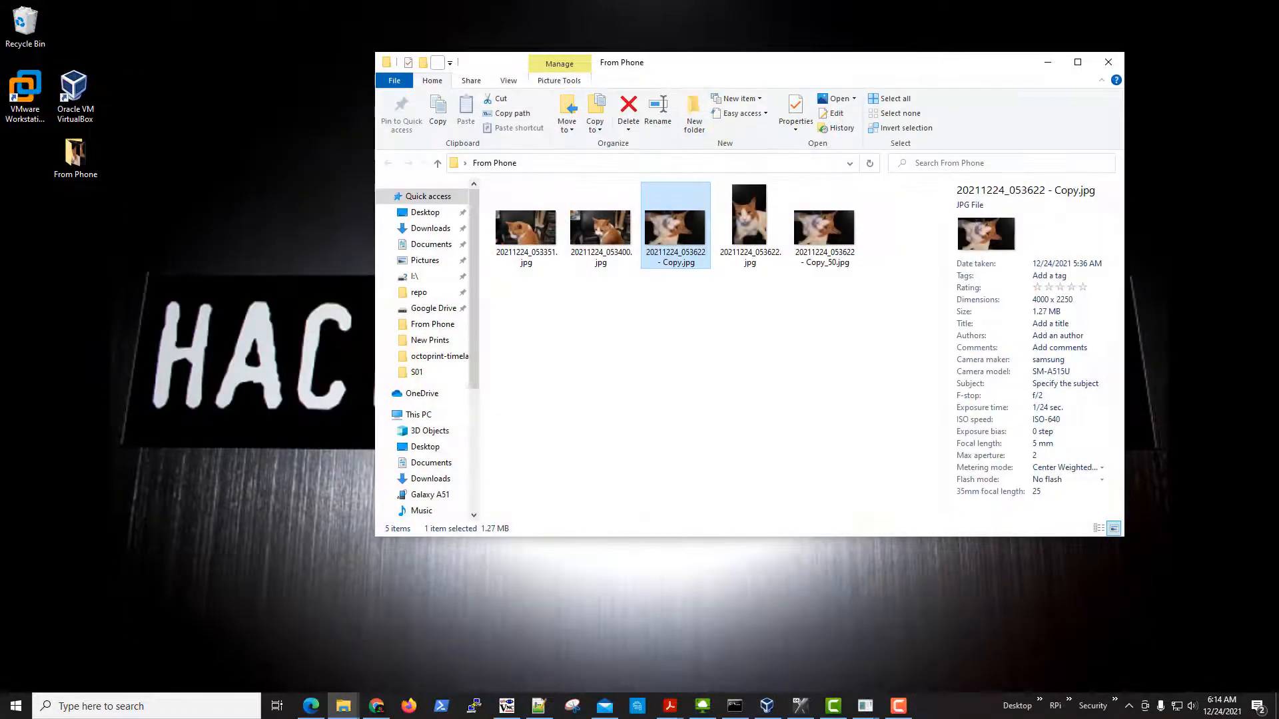
Return to the forum reply in Microsoft Edge and try again to insert the full-size 20211224_053622 - Copy.jpg without resizing
drag(0, 100, 726, 43)
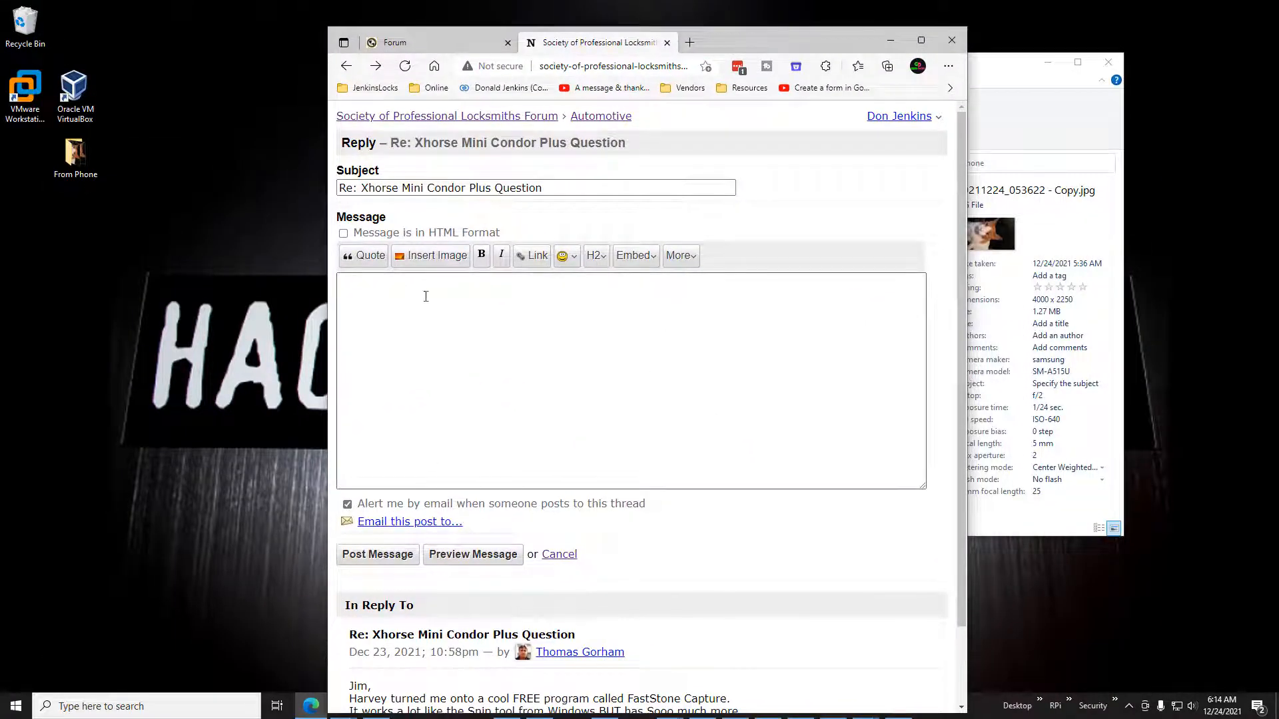
click(416, 261)
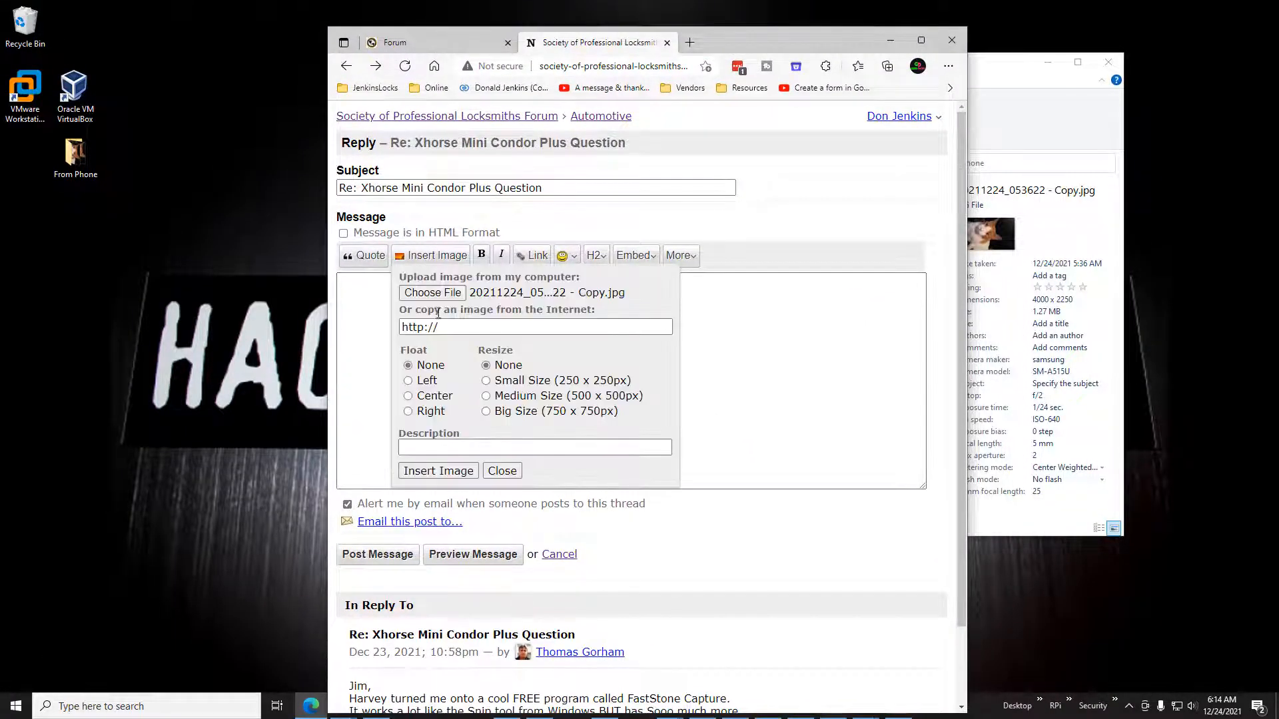
click(456, 471)
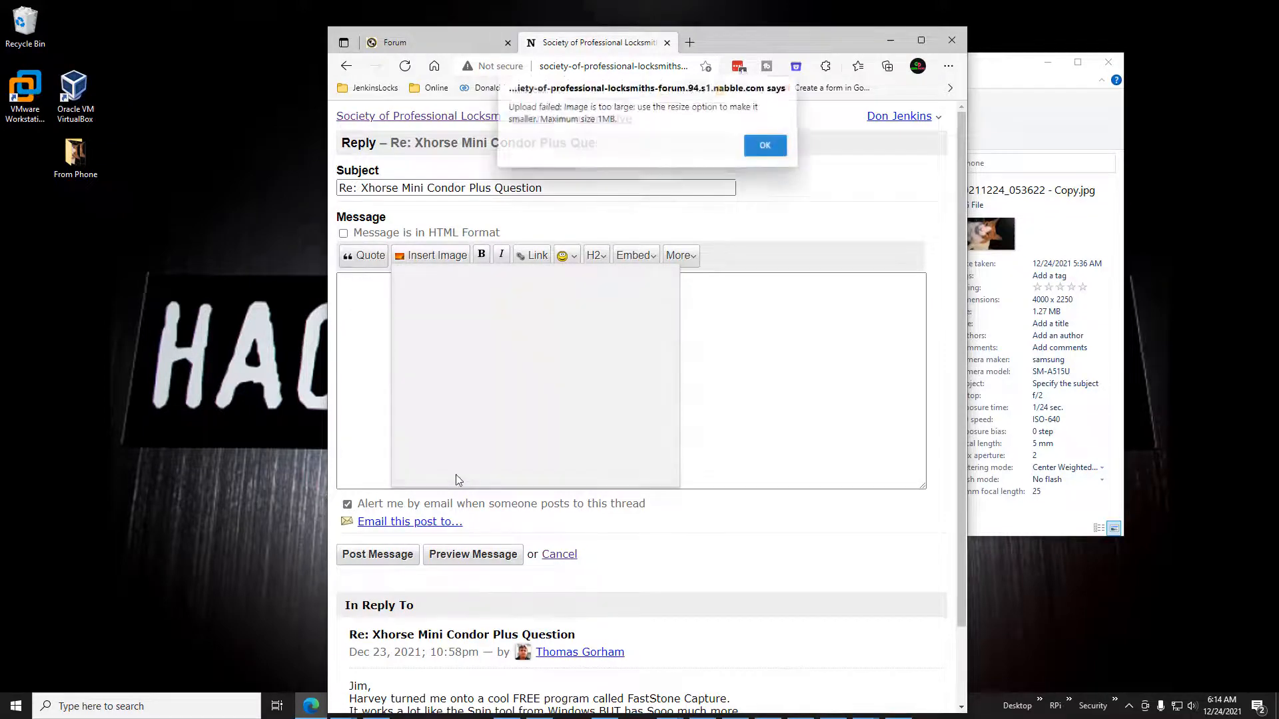
click(767, 144)
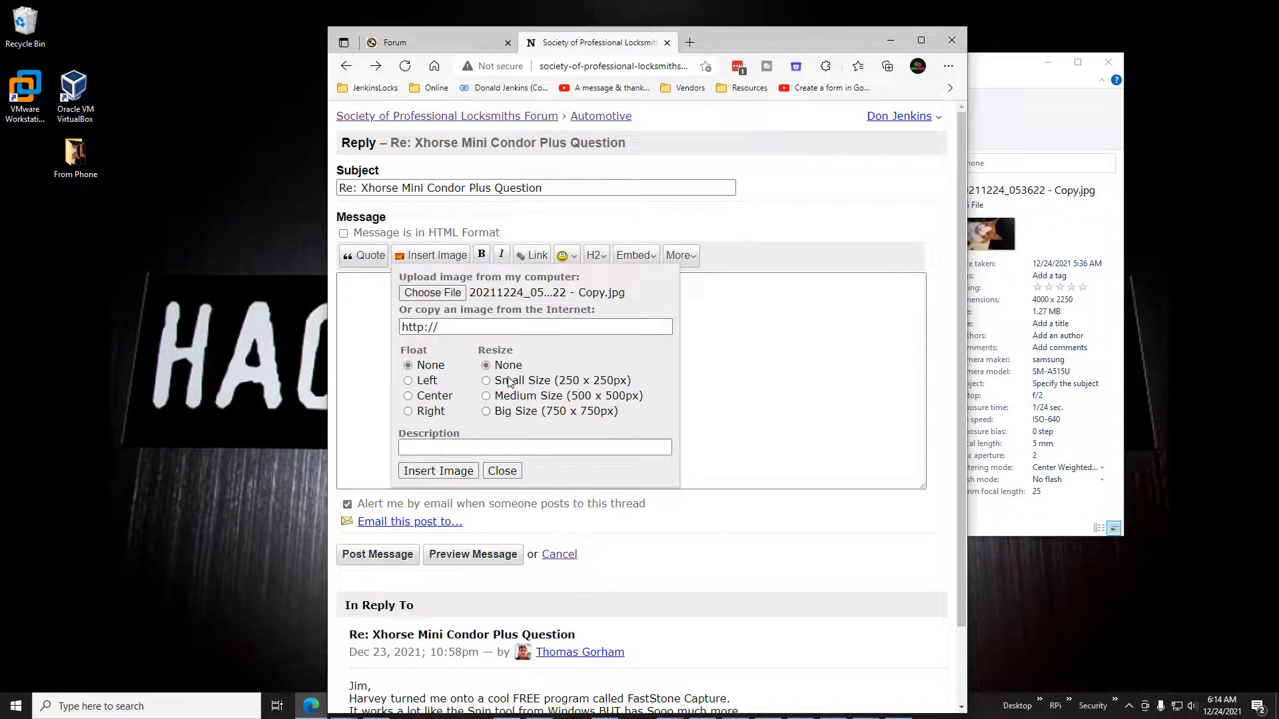
Insert 20211224_053622 - Copy_50.jpg from the From Phone folder into the reply without resizing, and move the browser out of the way
click(434, 293)
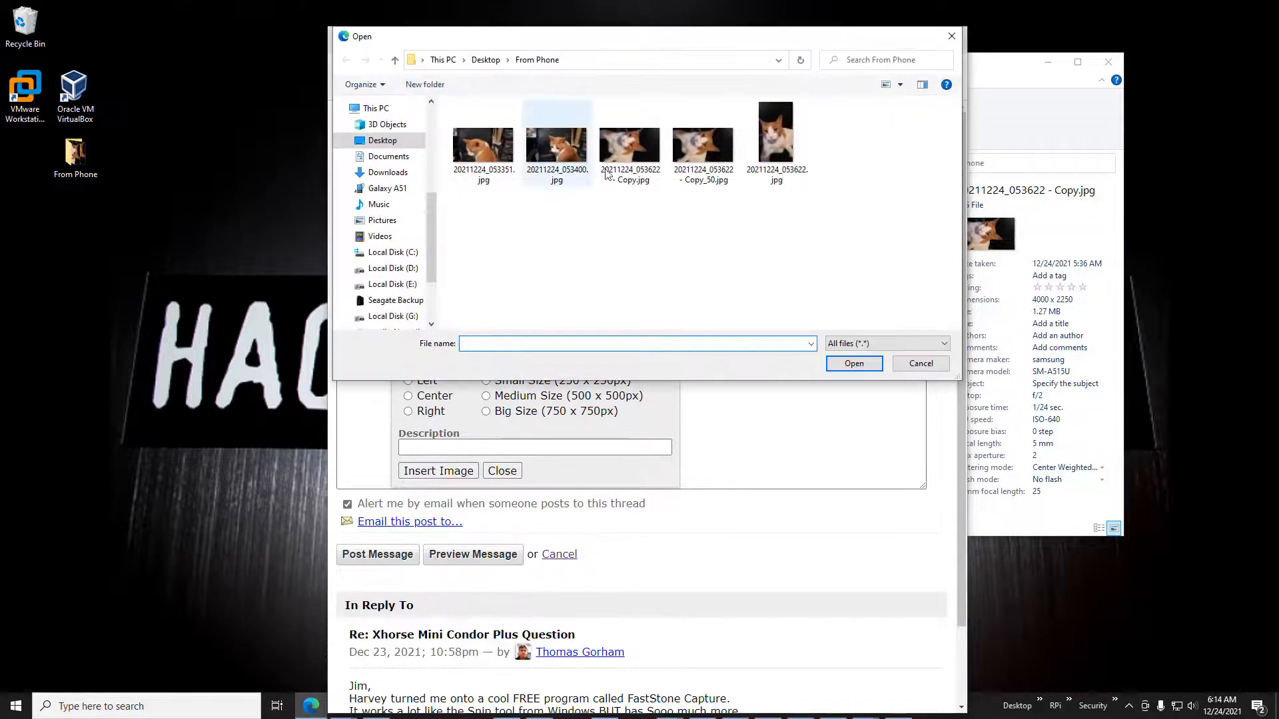
click(705, 147)
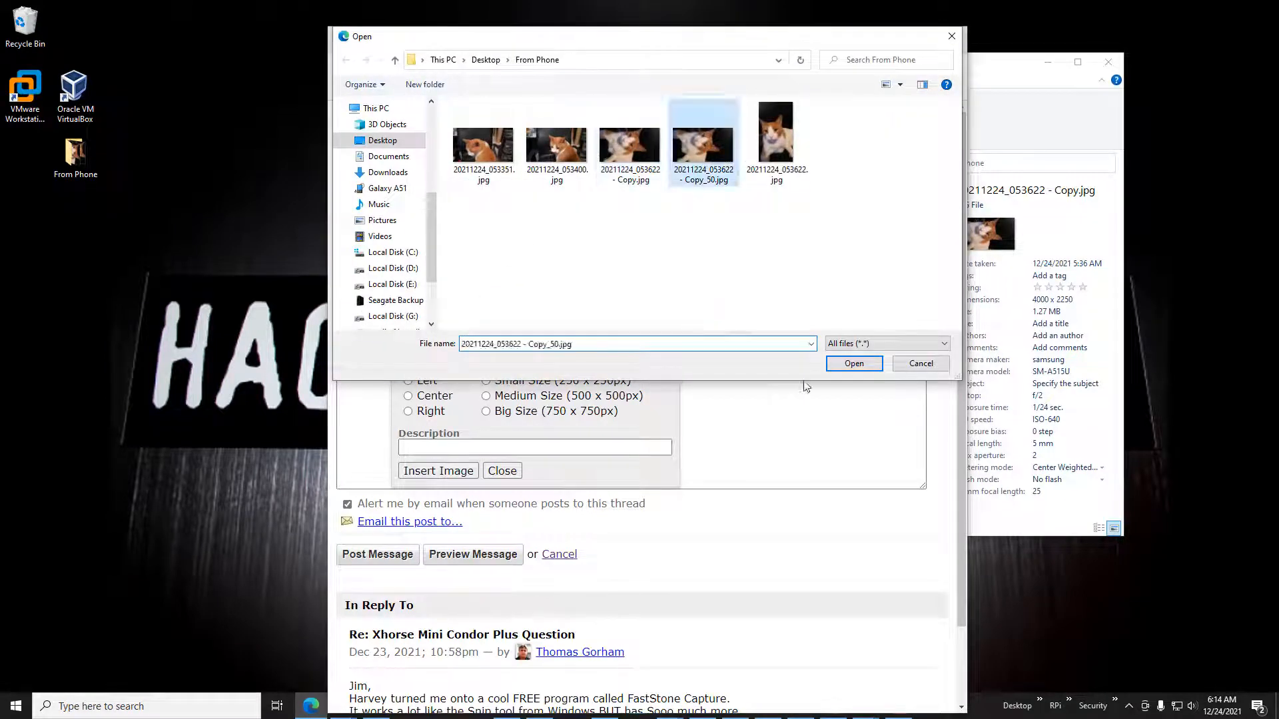
click(852, 364)
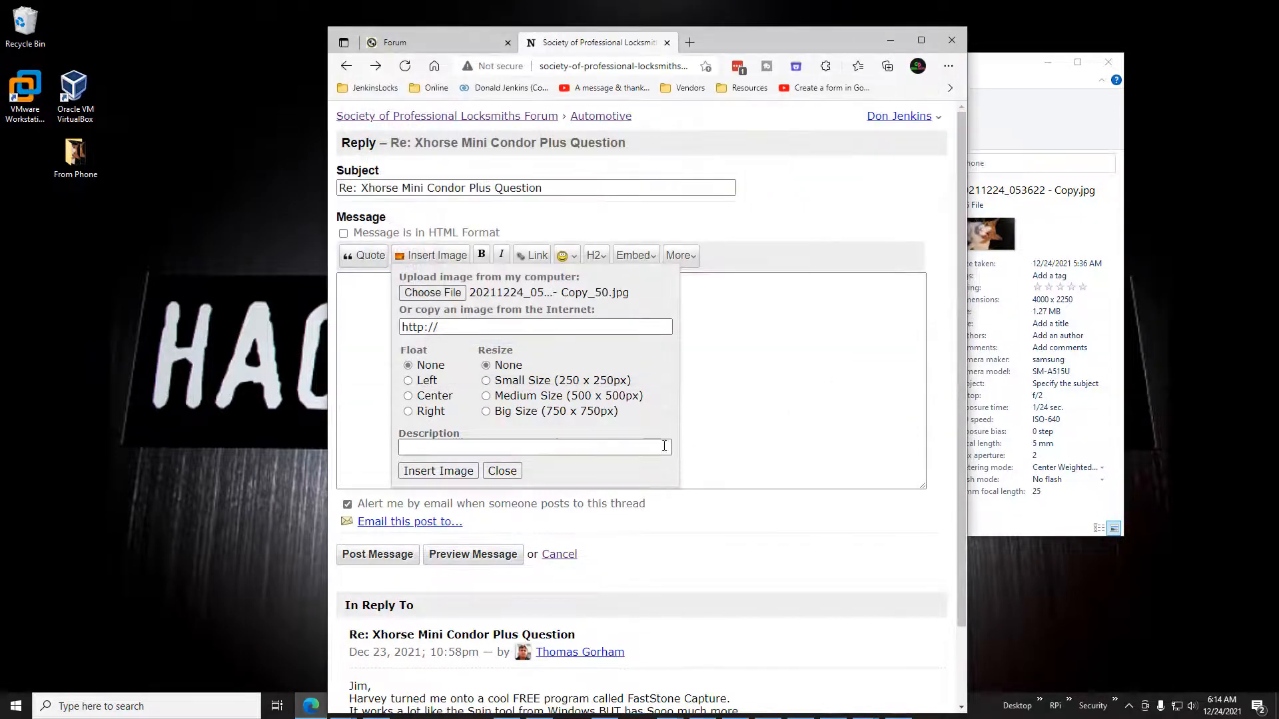
click(447, 471)
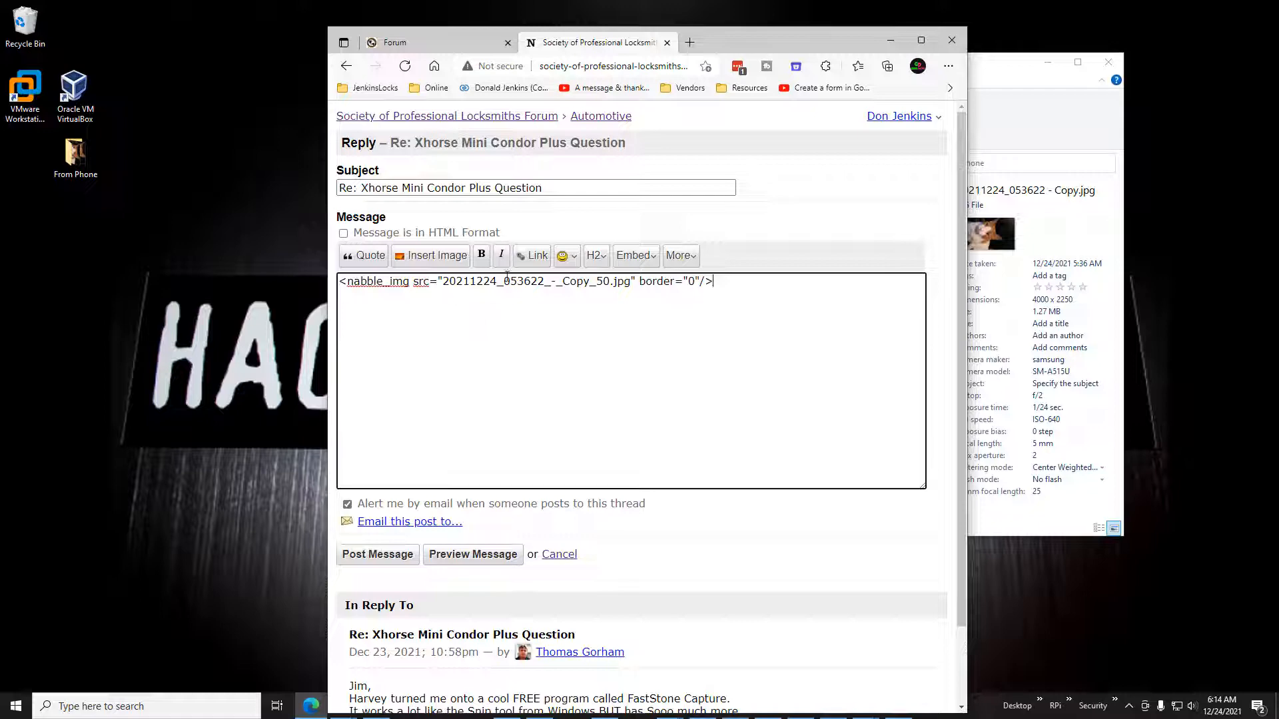
drag(754, 45, 0, 87)
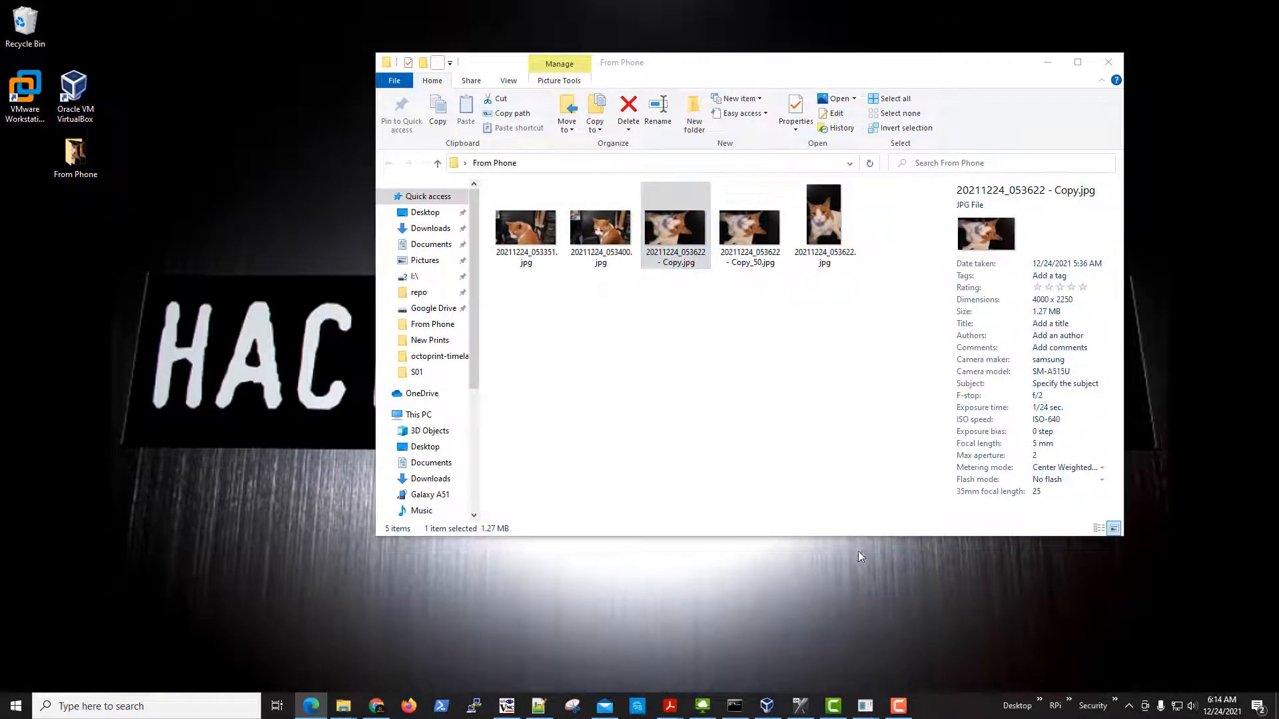
Bring up FastStone Capture and open 20211224_053622 - Copy.jpg from the From Phone folder in its editor
click(1130, 705)
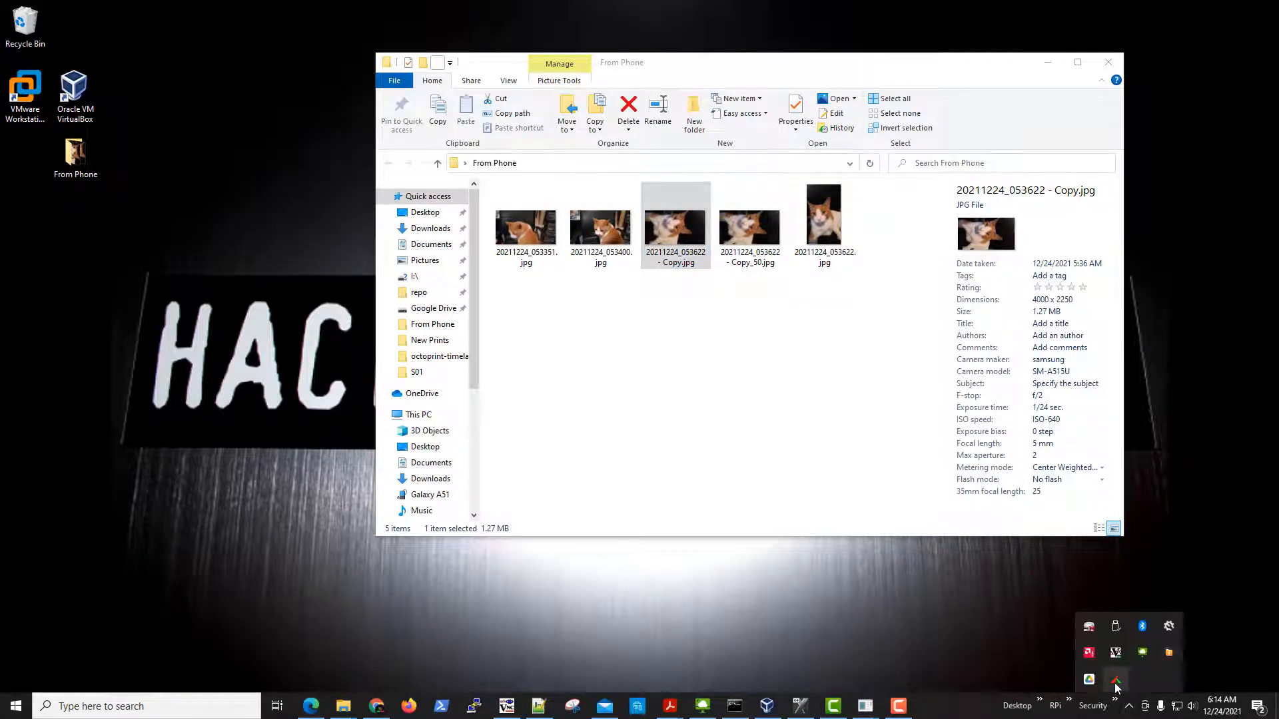
click(1116, 679)
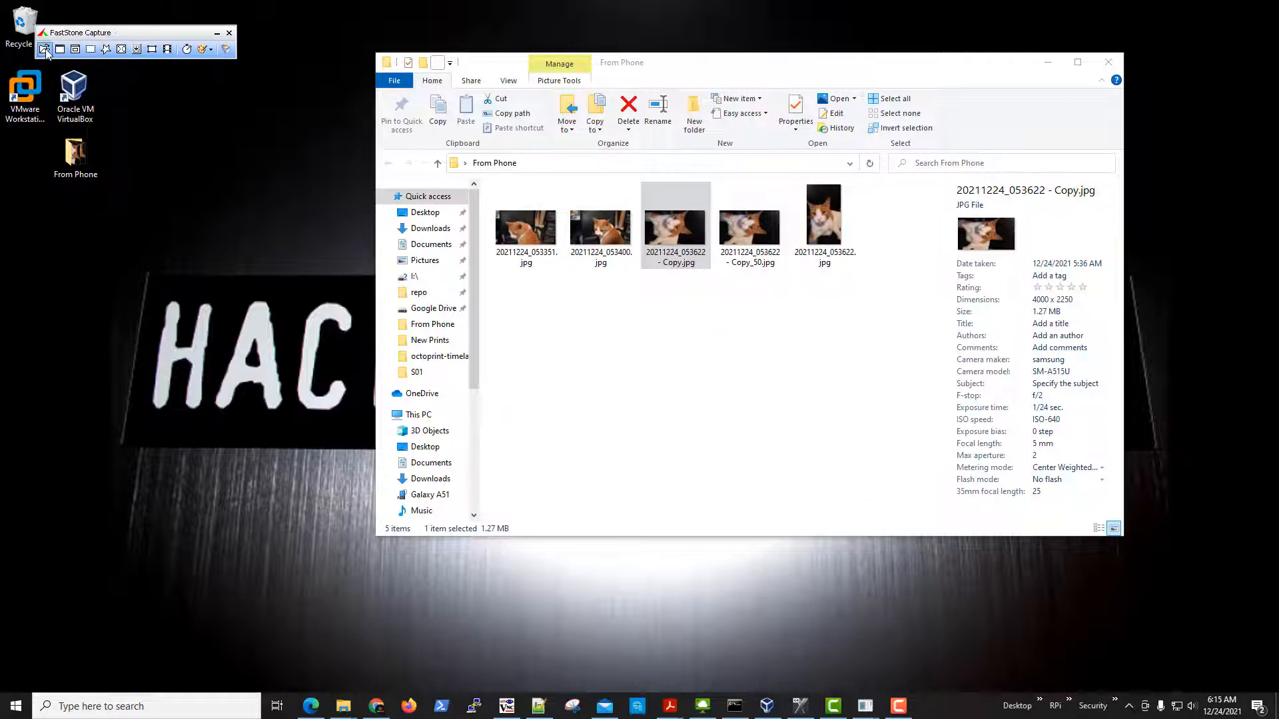
click(44, 49)
click(45, 50)
click(44, 49)
click(70, 79)
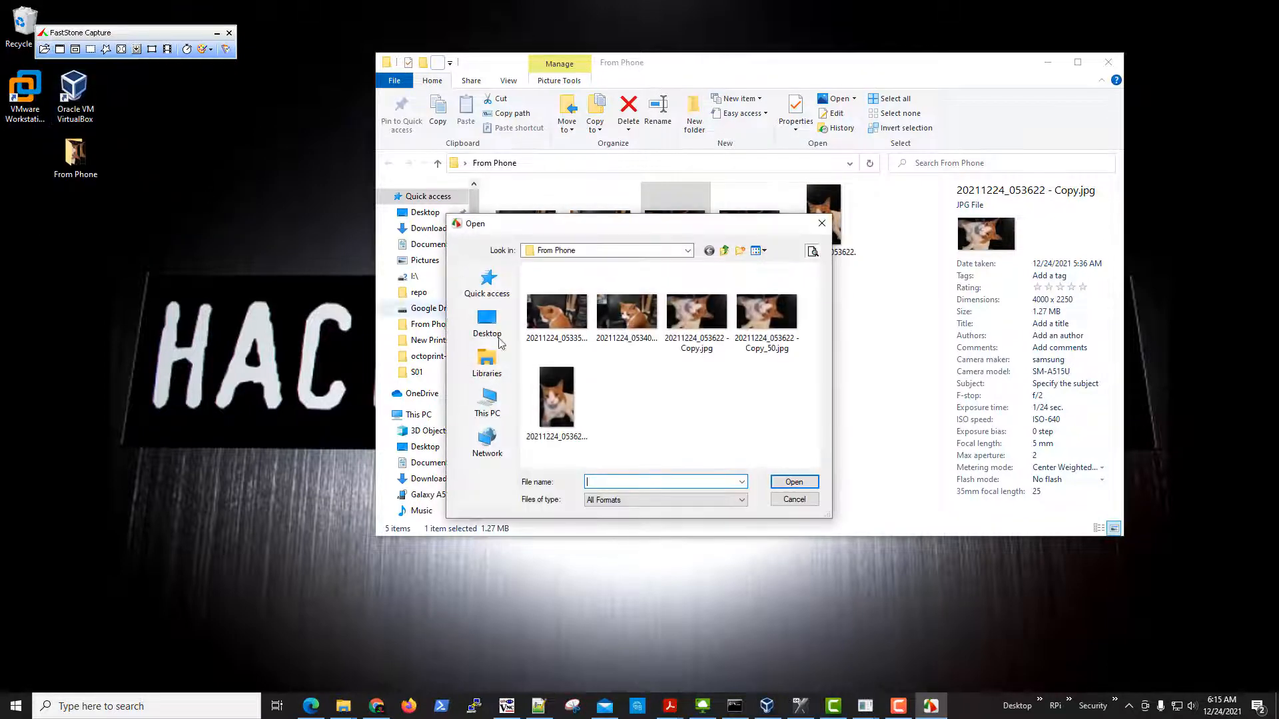
click(697, 320)
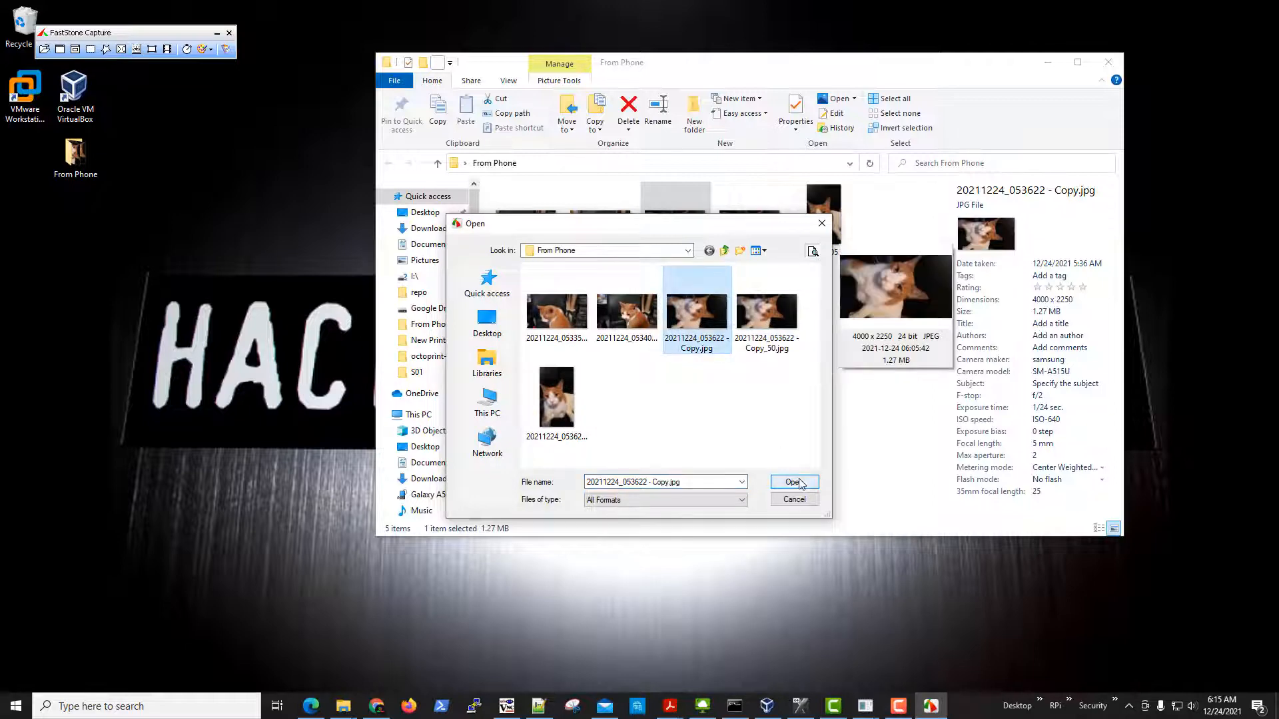
click(796, 482)
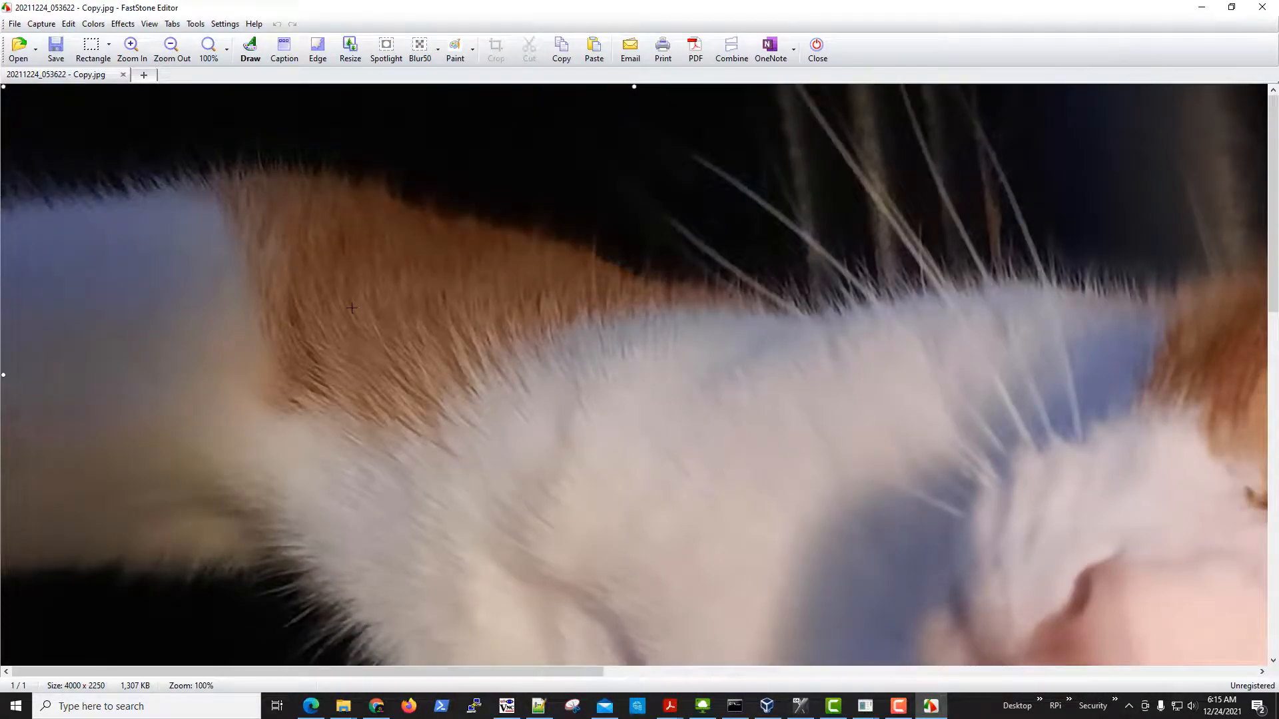
Resize the opened cat photo to 40 percent, keeping the aspect ratio
click(69, 24)
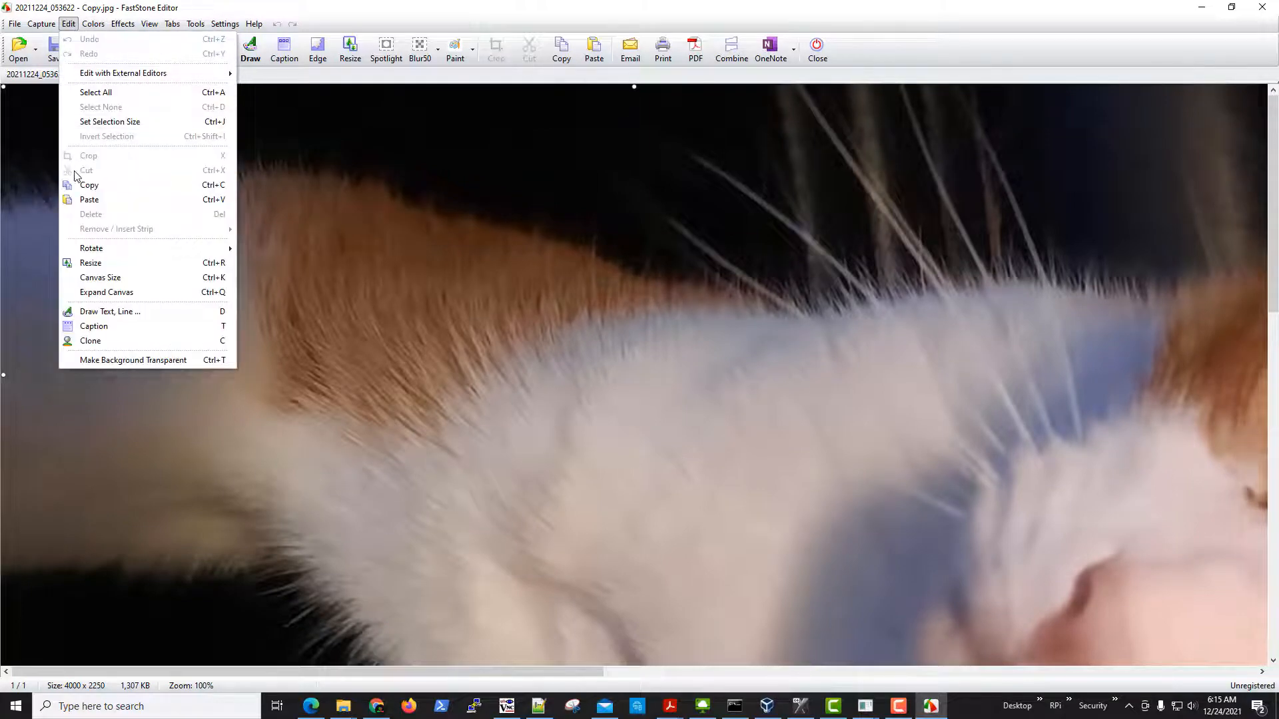
click(91, 264)
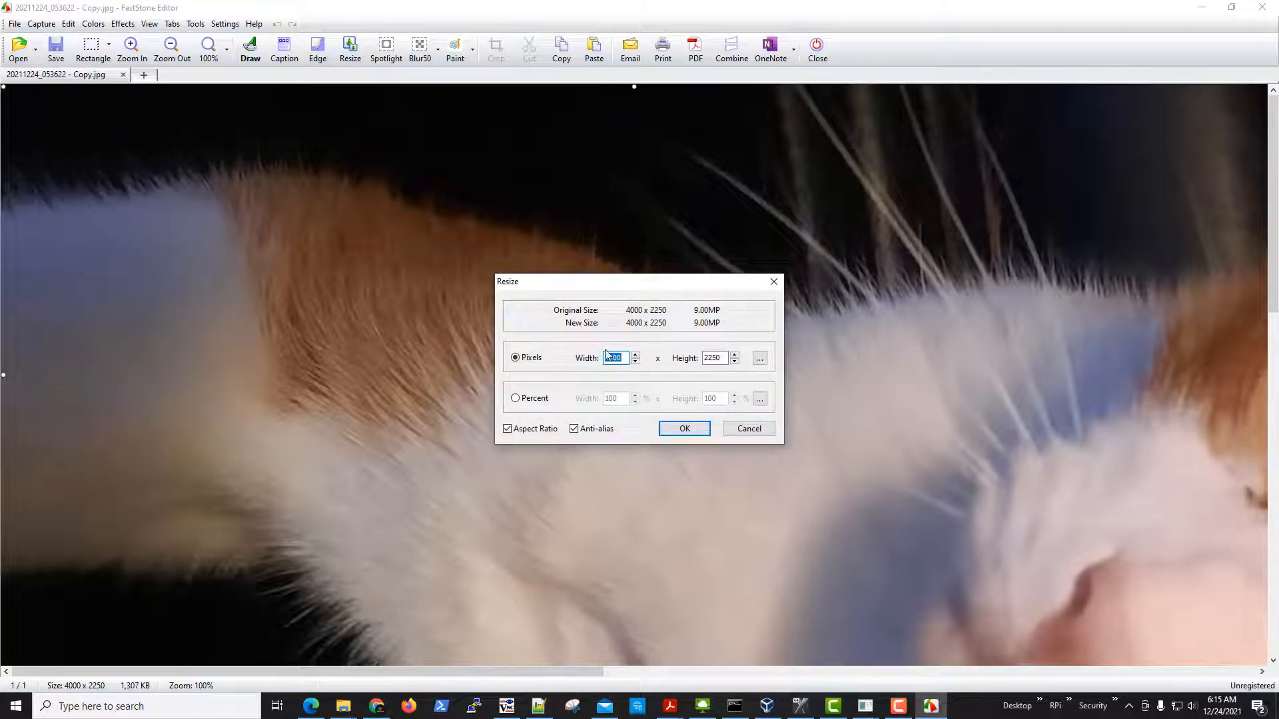
click(515, 398)
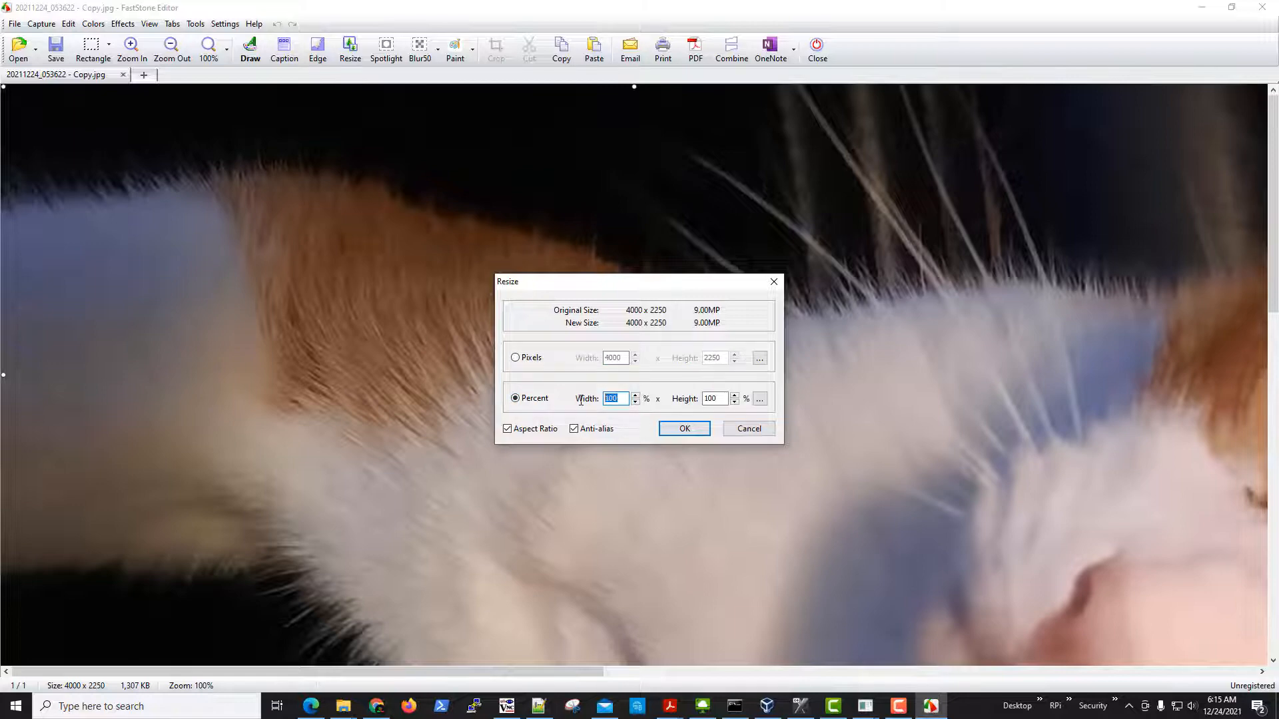
text(40)
click(689, 430)
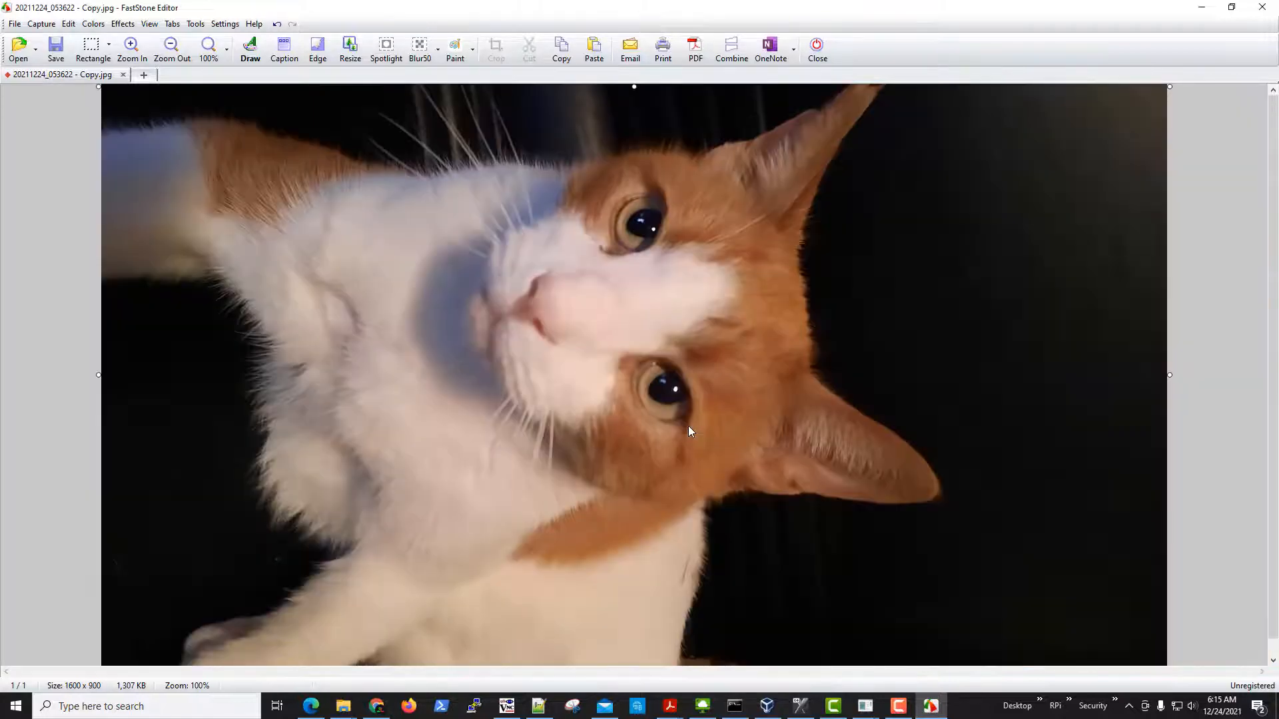
Save the reduced photo as 20211224_053622 - Copy_40.jpg in JPEG format in the From Phone folder
click(56, 46)
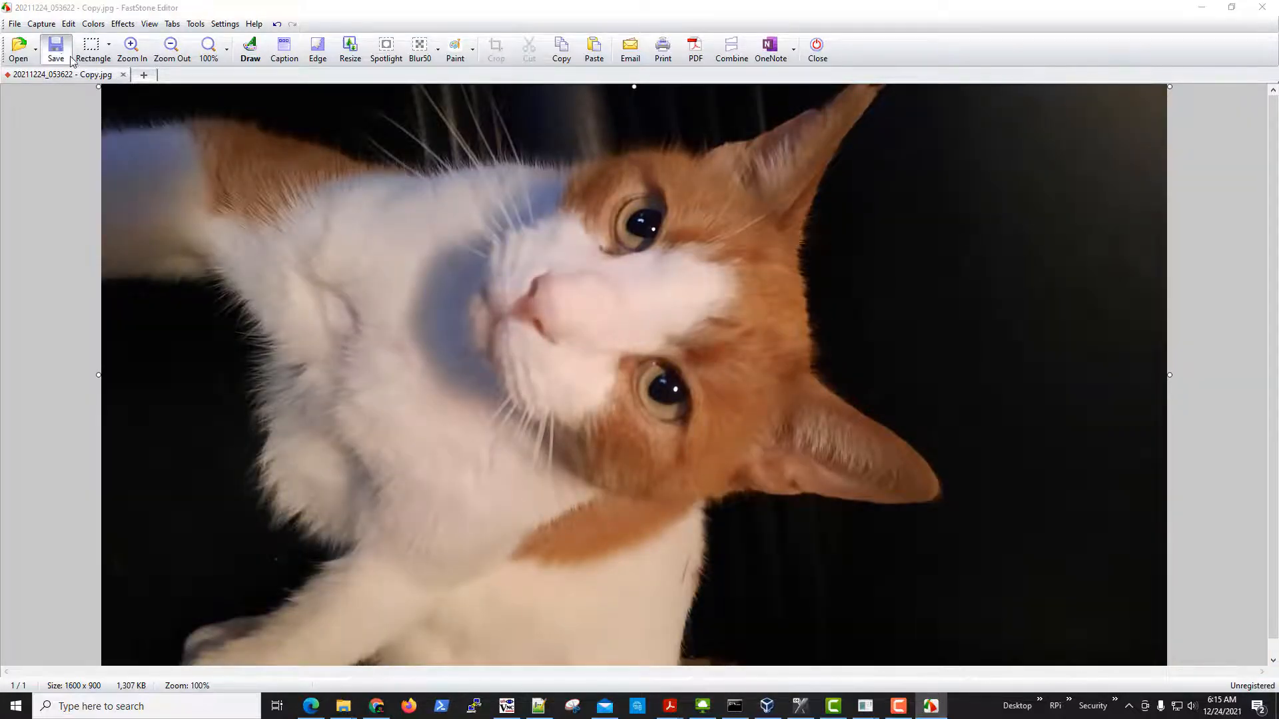
click(666, 466)
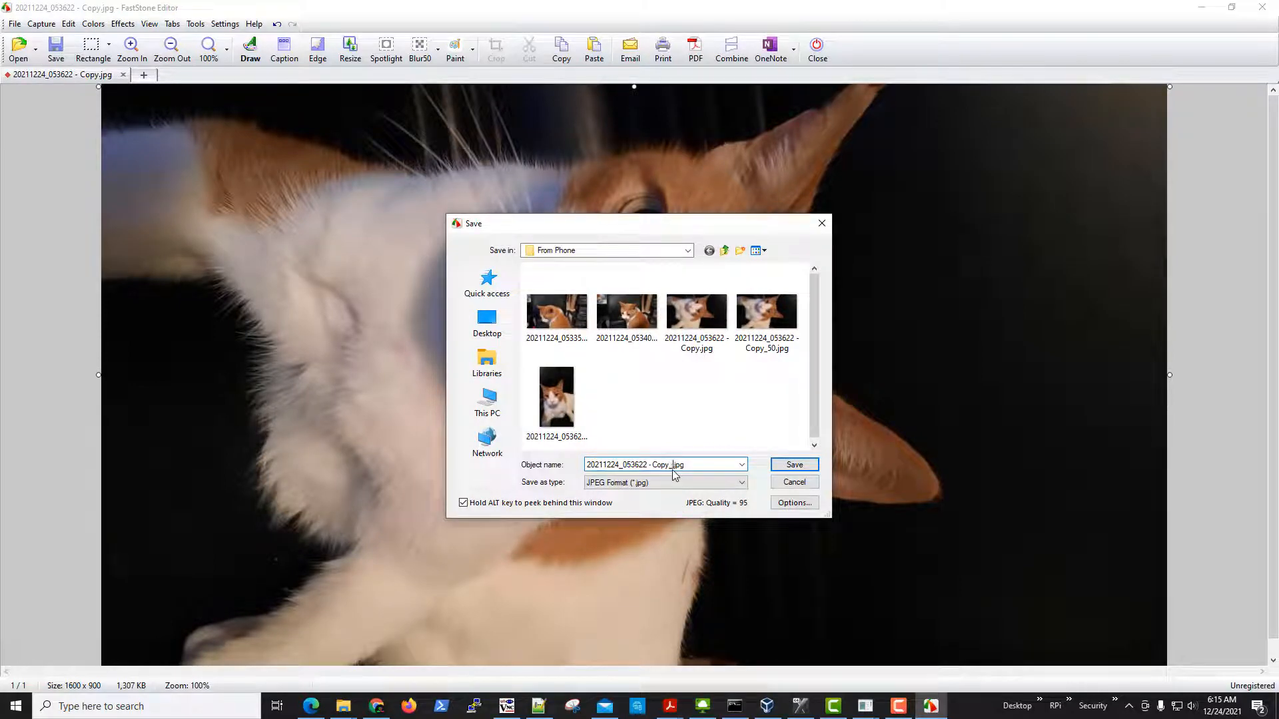
text(_40)
click(795, 465)
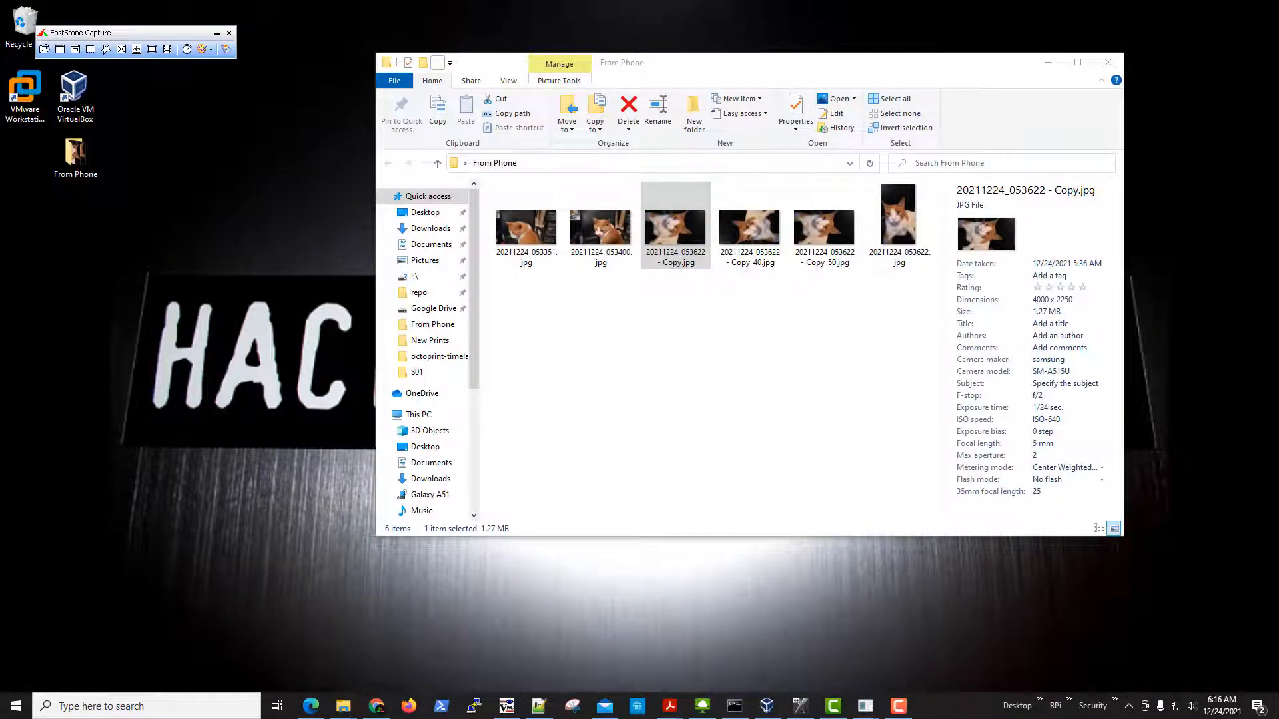
Bring the forum reply in the browser forward and open the form for inserting an image
key(alt+Tab)
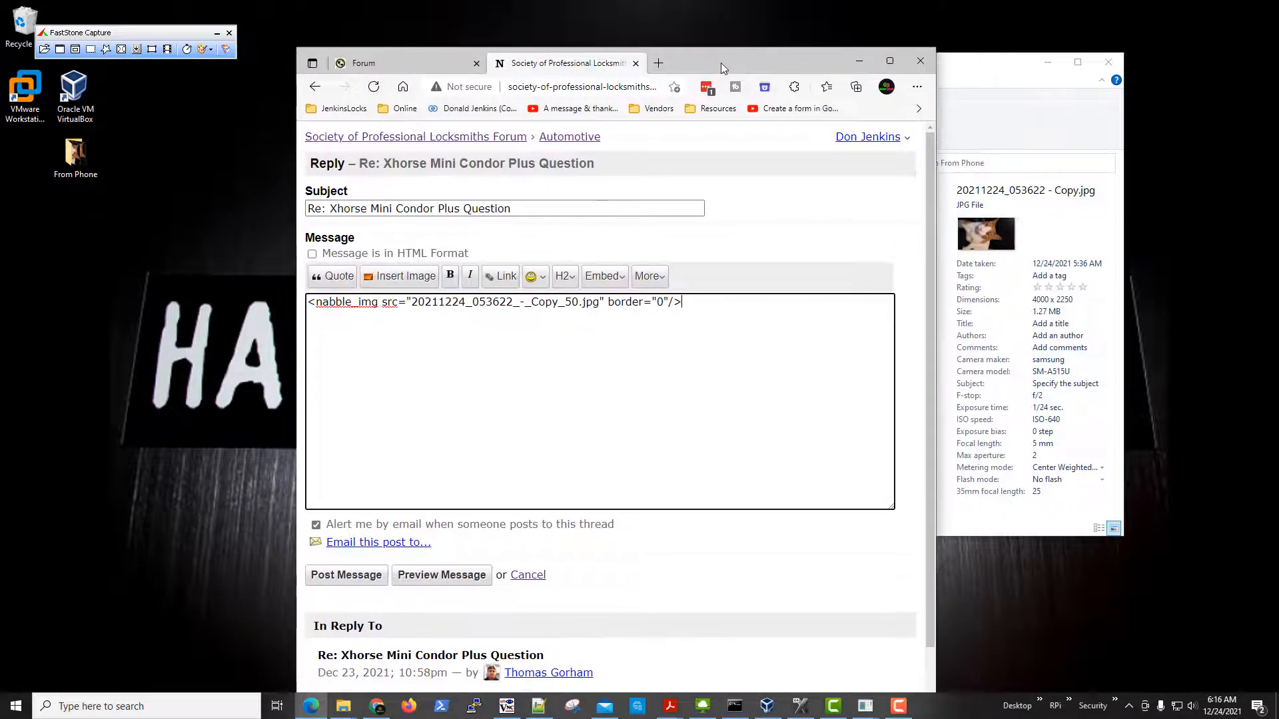
drag(723, 54, 724, 51)
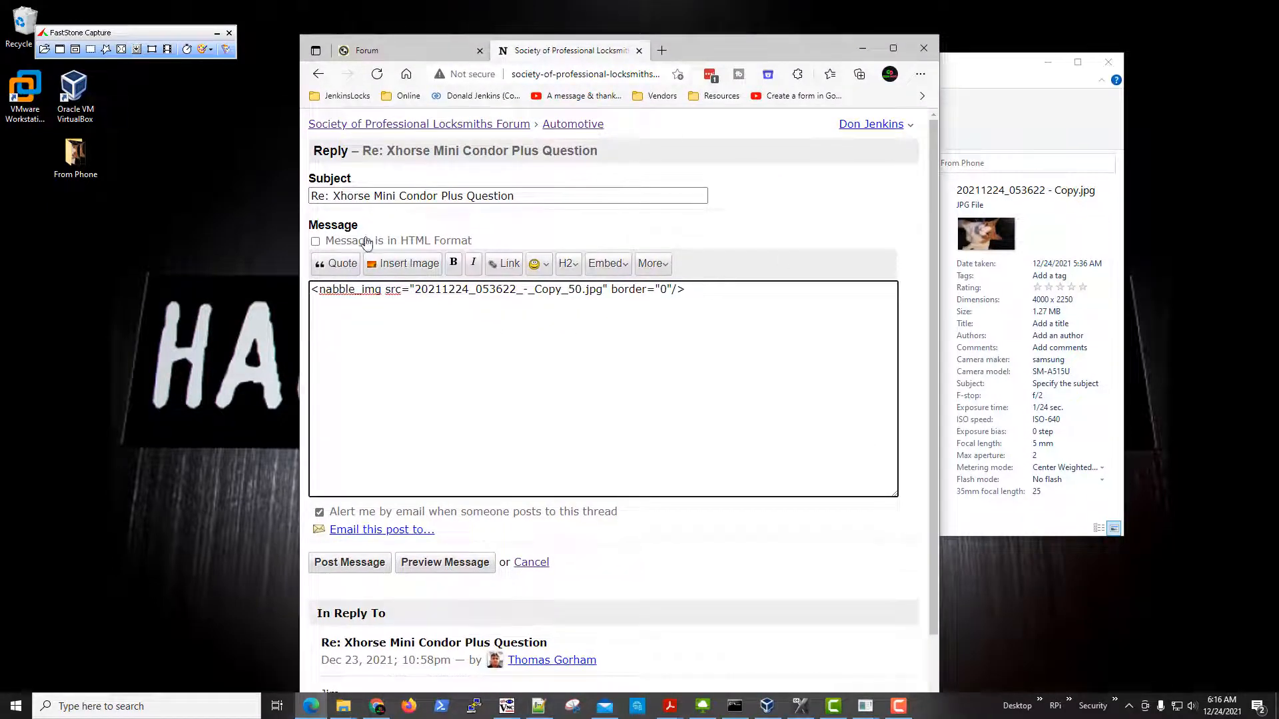
click(402, 265)
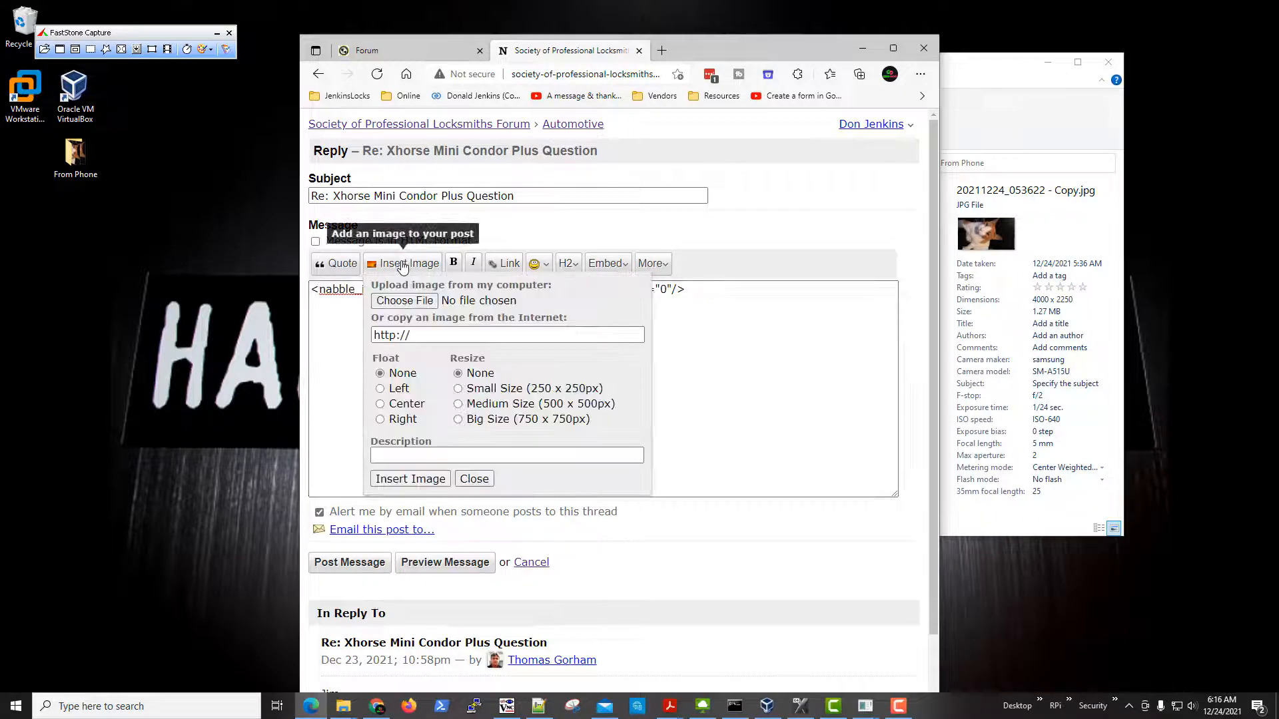
click(404, 301)
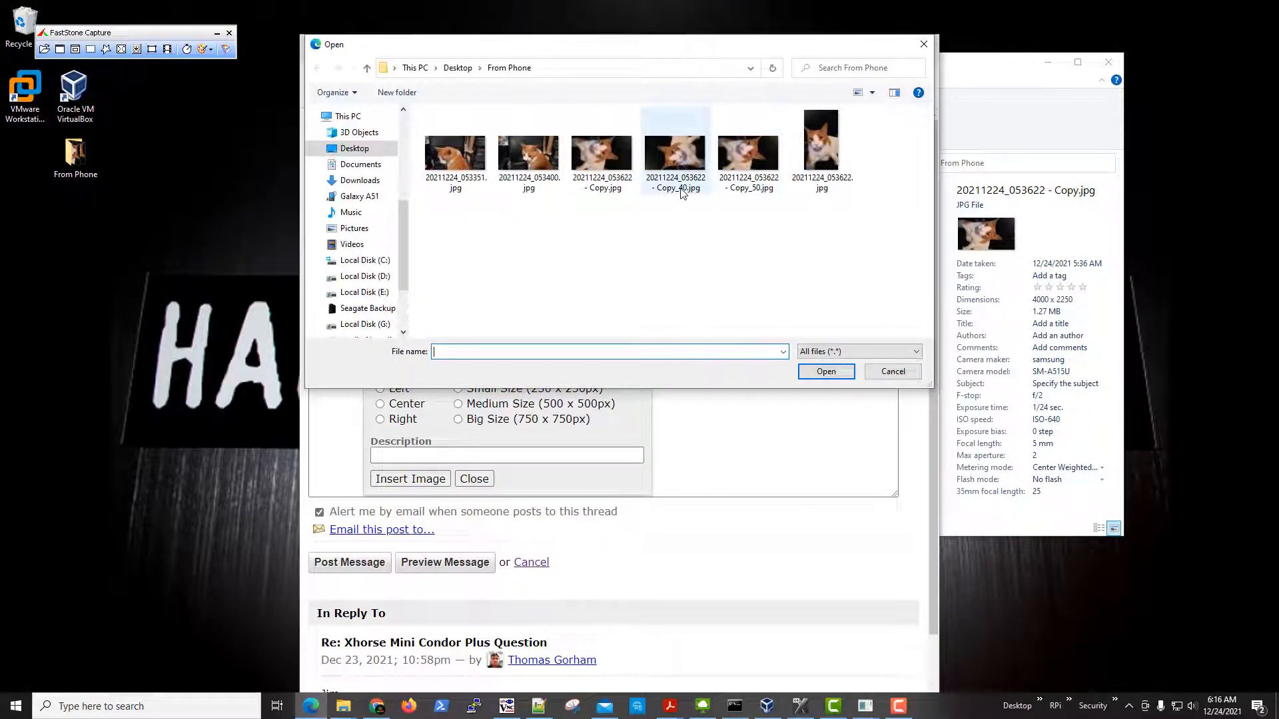
click(684, 151)
click(826, 372)
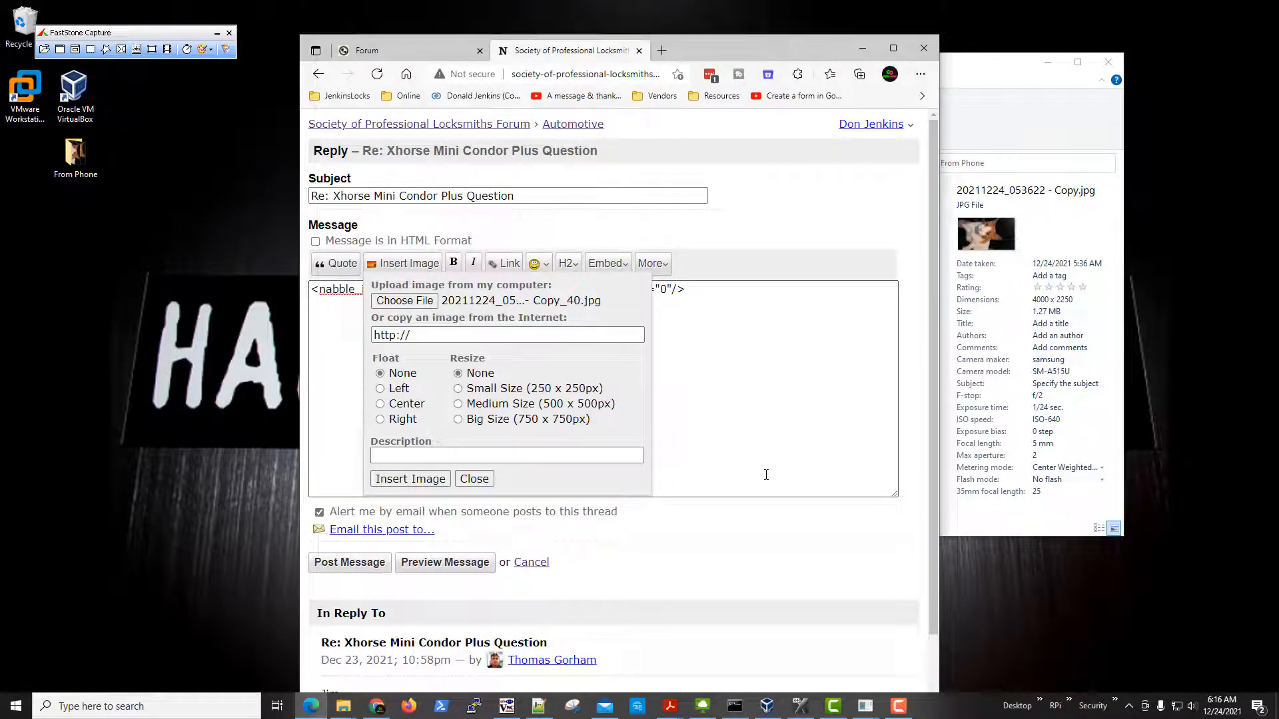
click(416, 304)
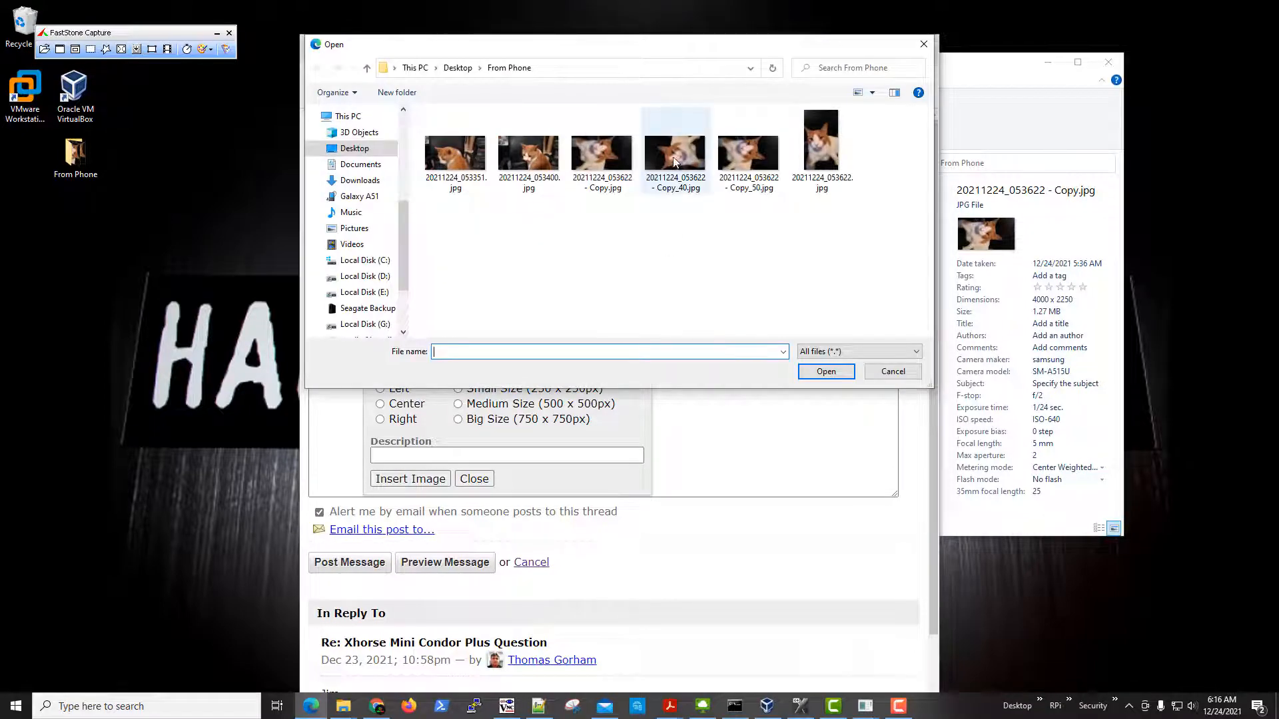
mouse_move(678, 164)
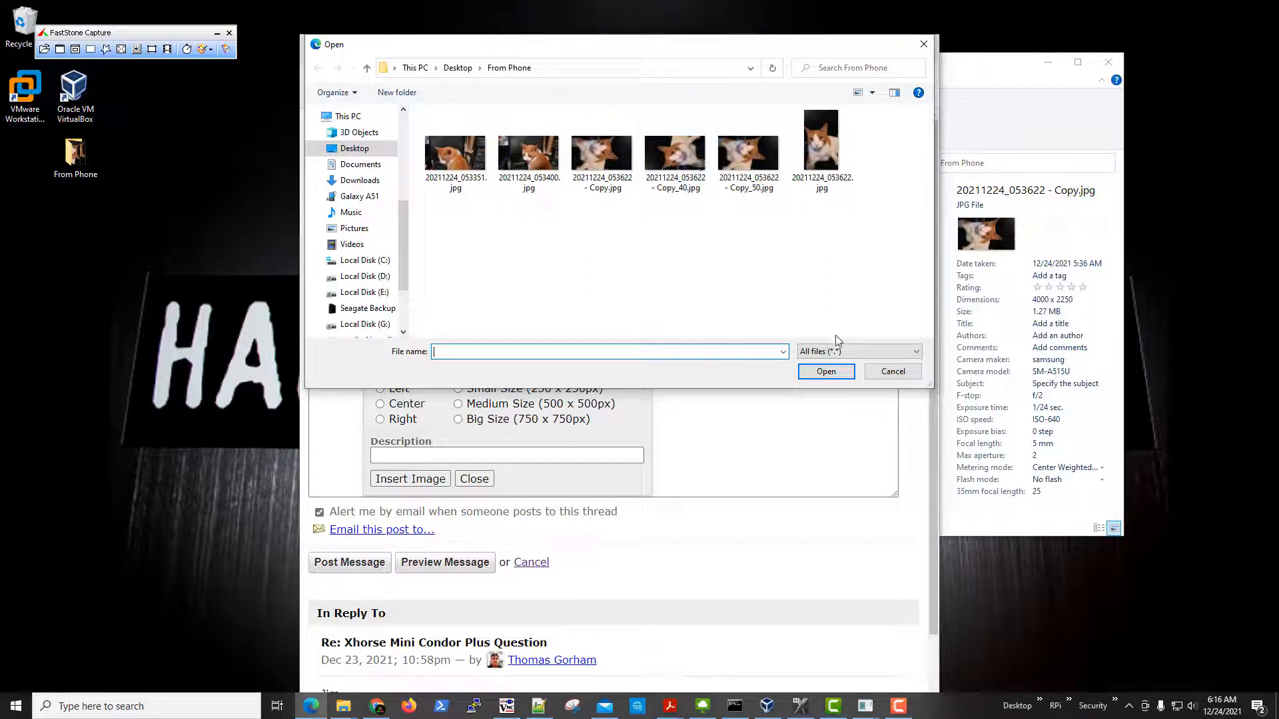
click(893, 372)
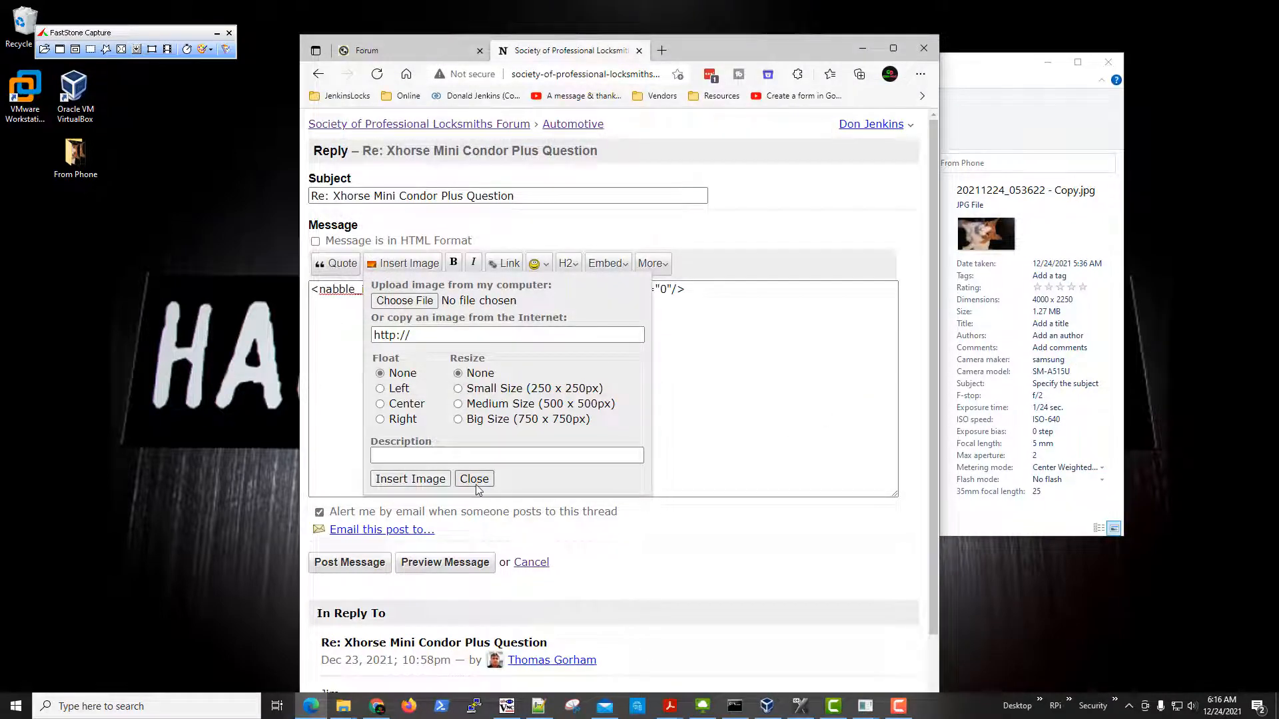
Insert 20211224_053622 - Copy_40.jpg from the From Phone folder into the reply, with no float and no resizing
click(427, 303)
click(683, 157)
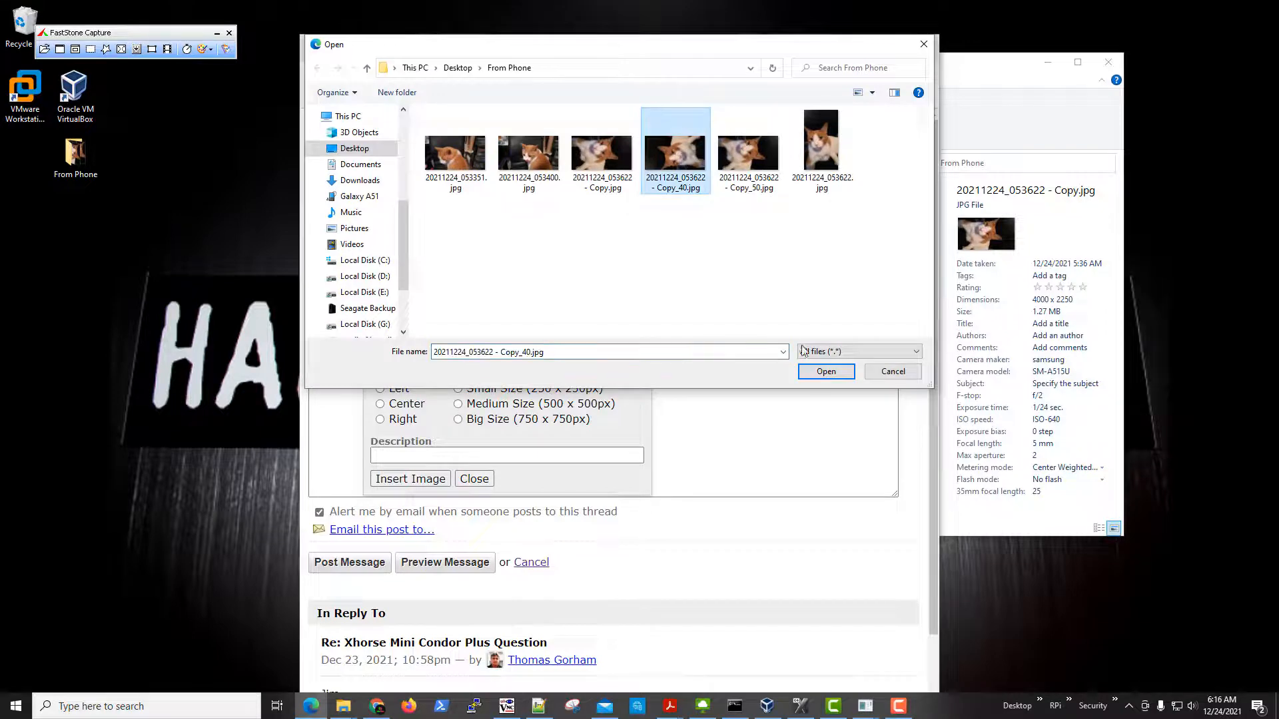
click(826, 372)
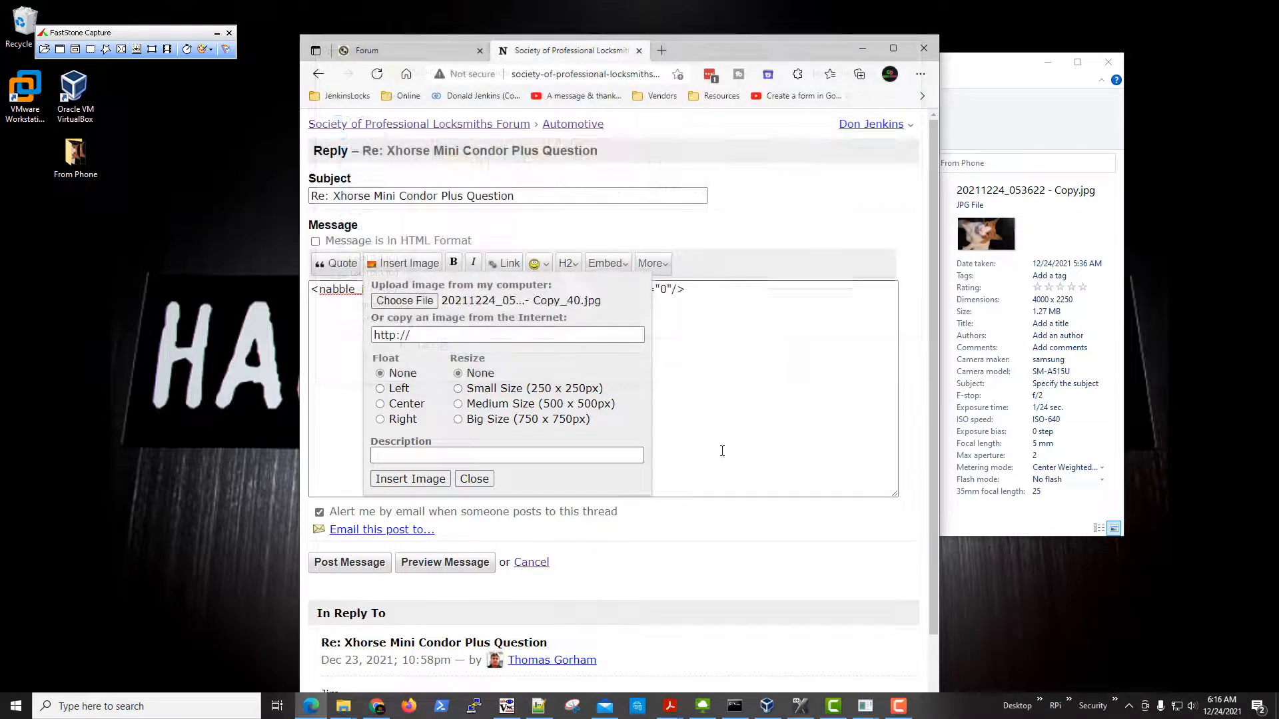
click(411, 479)
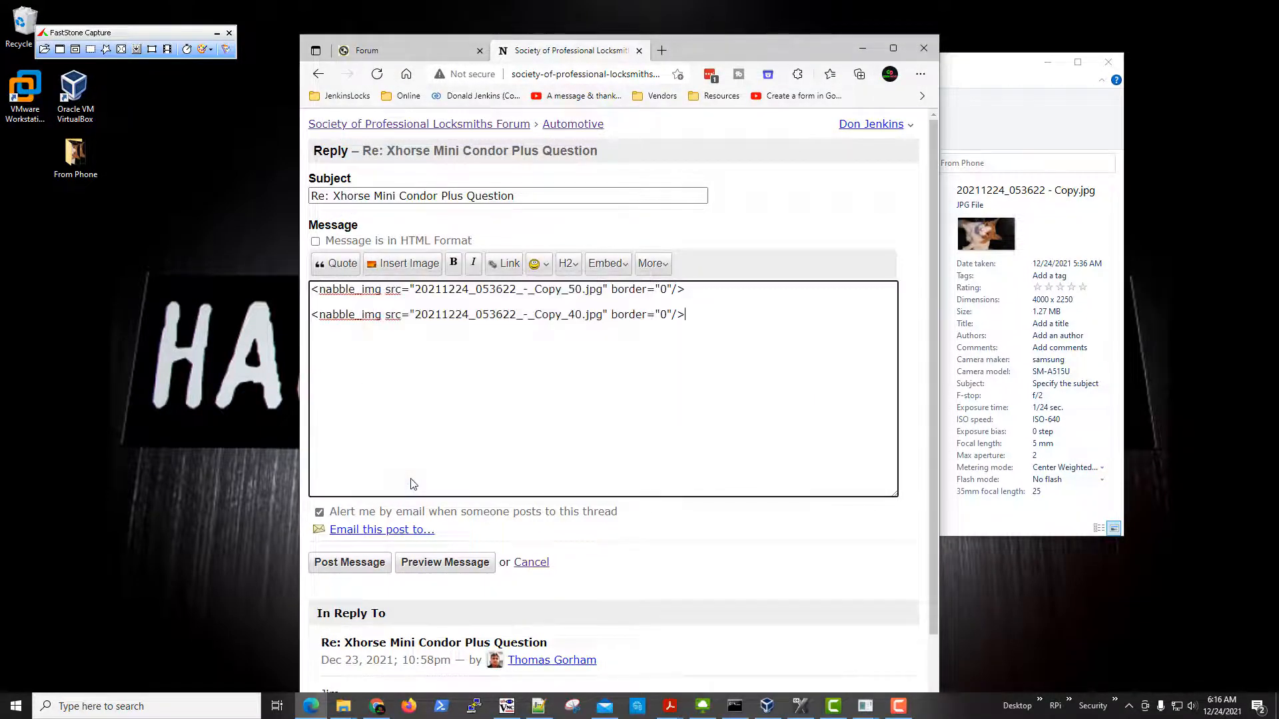
Preview the reply and compare the sizes of the 50 and 40 percent photos in the maximized browser window
click(433, 563)
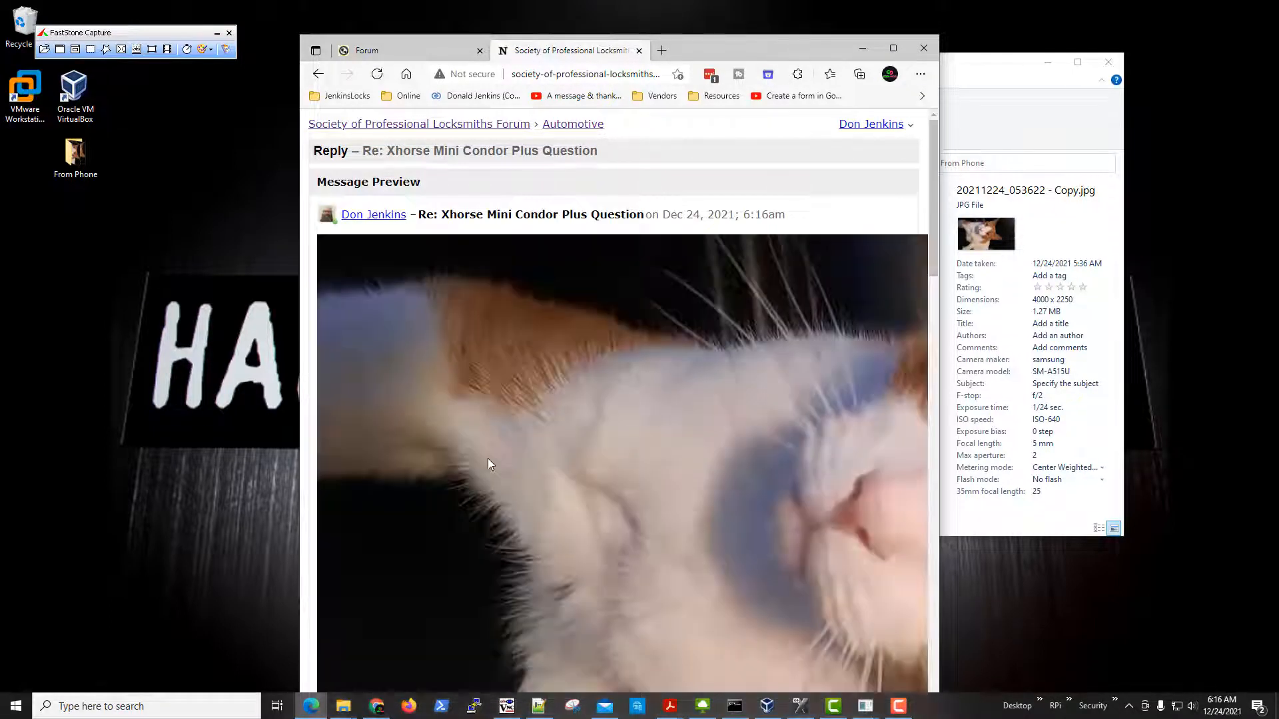
scroll(487, 458, down, 10)
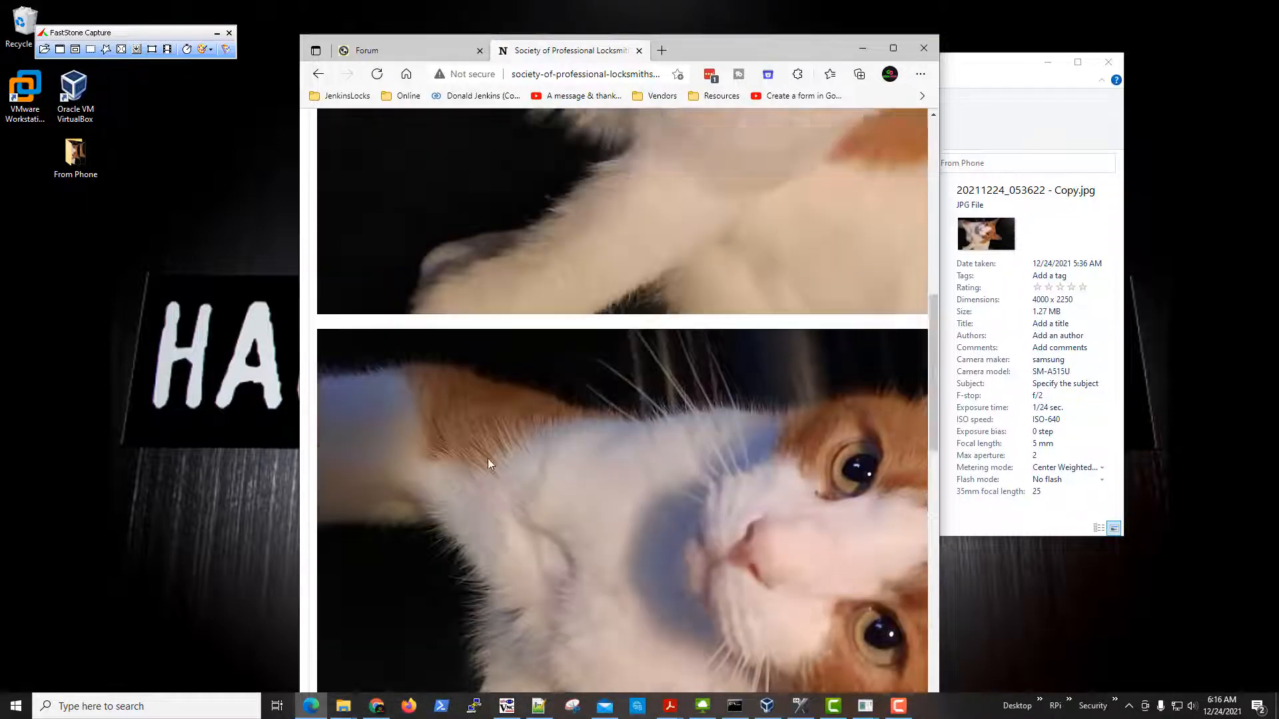
scroll(488, 458, down, 15)
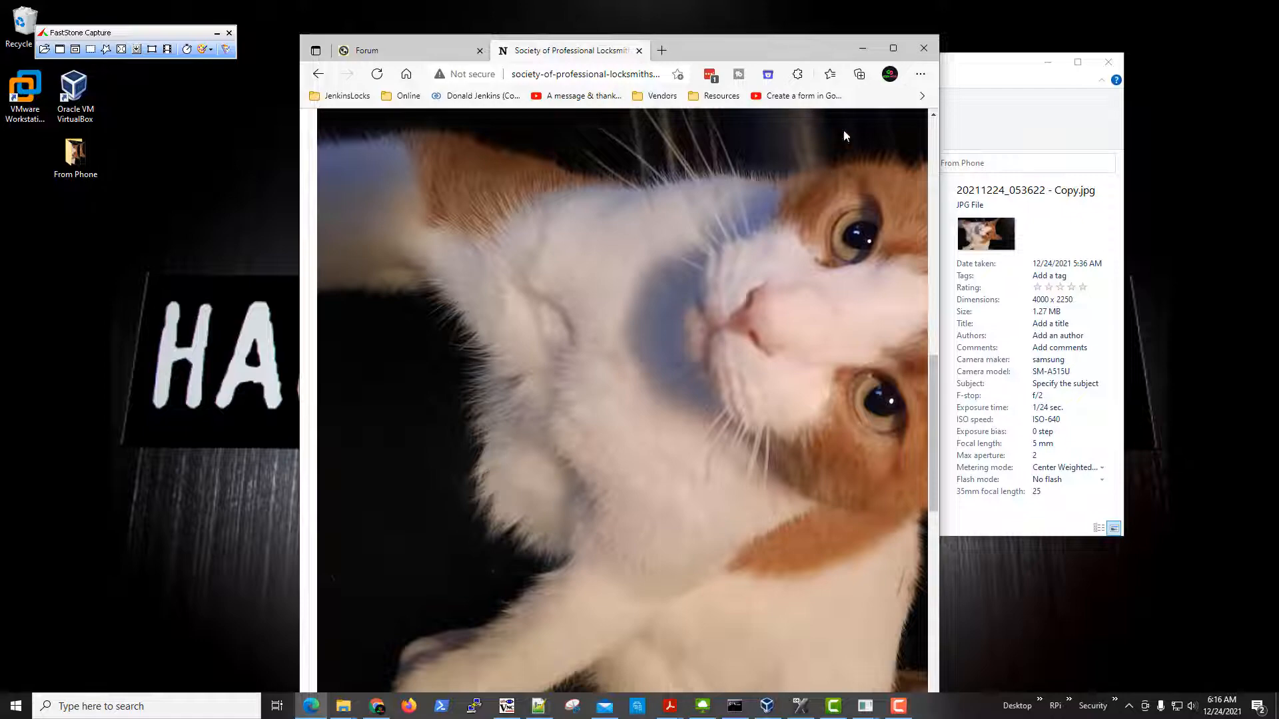
double_click(793, 48)
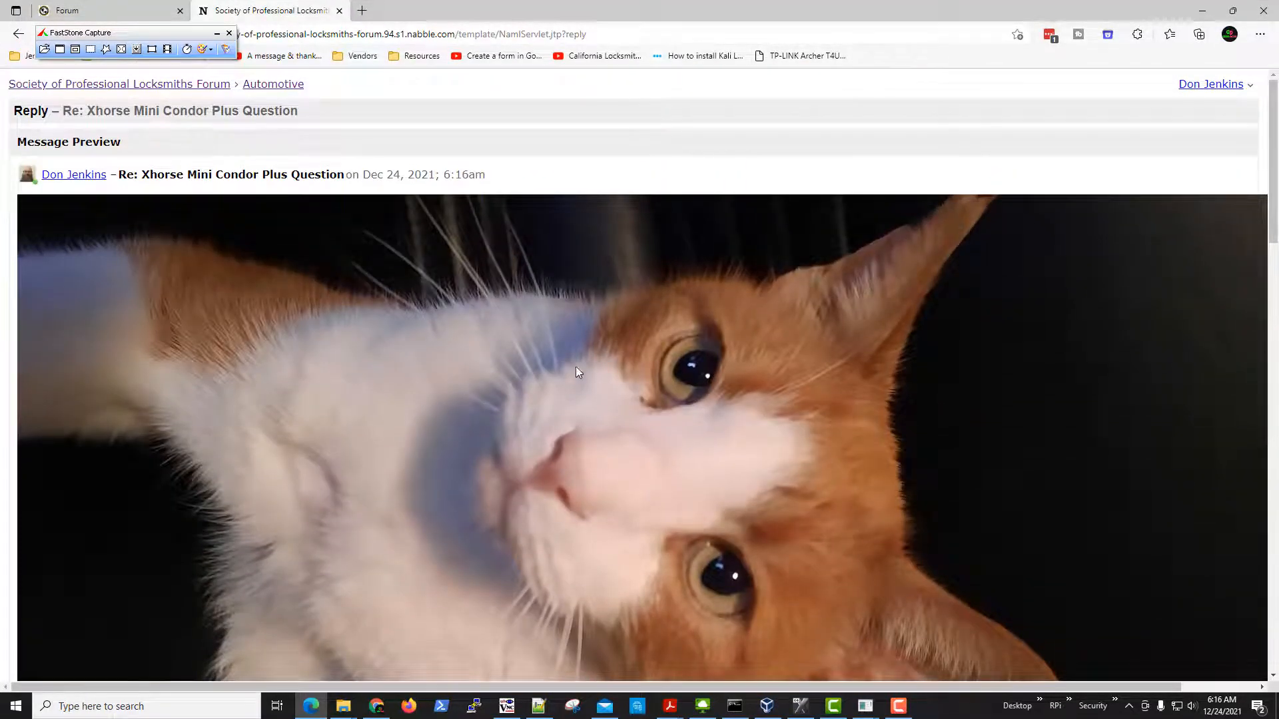
scroll(577, 360, down, 20)
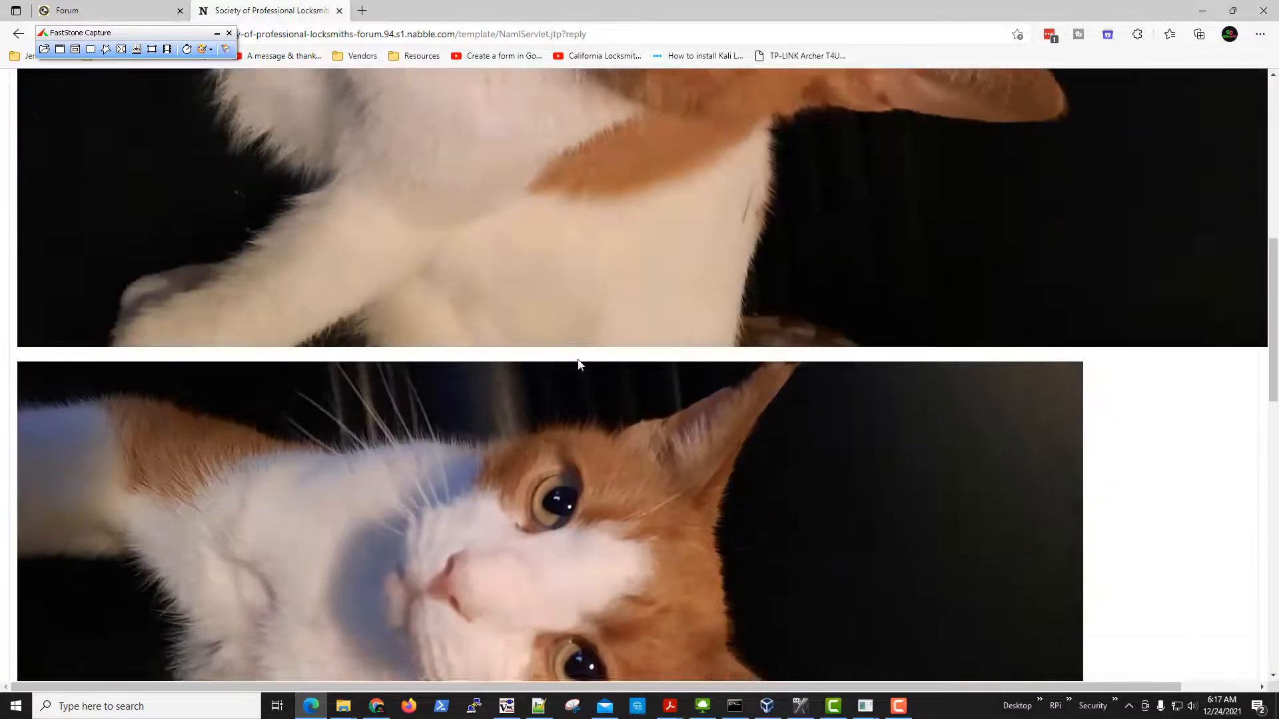
scroll(577, 365, down, 3)
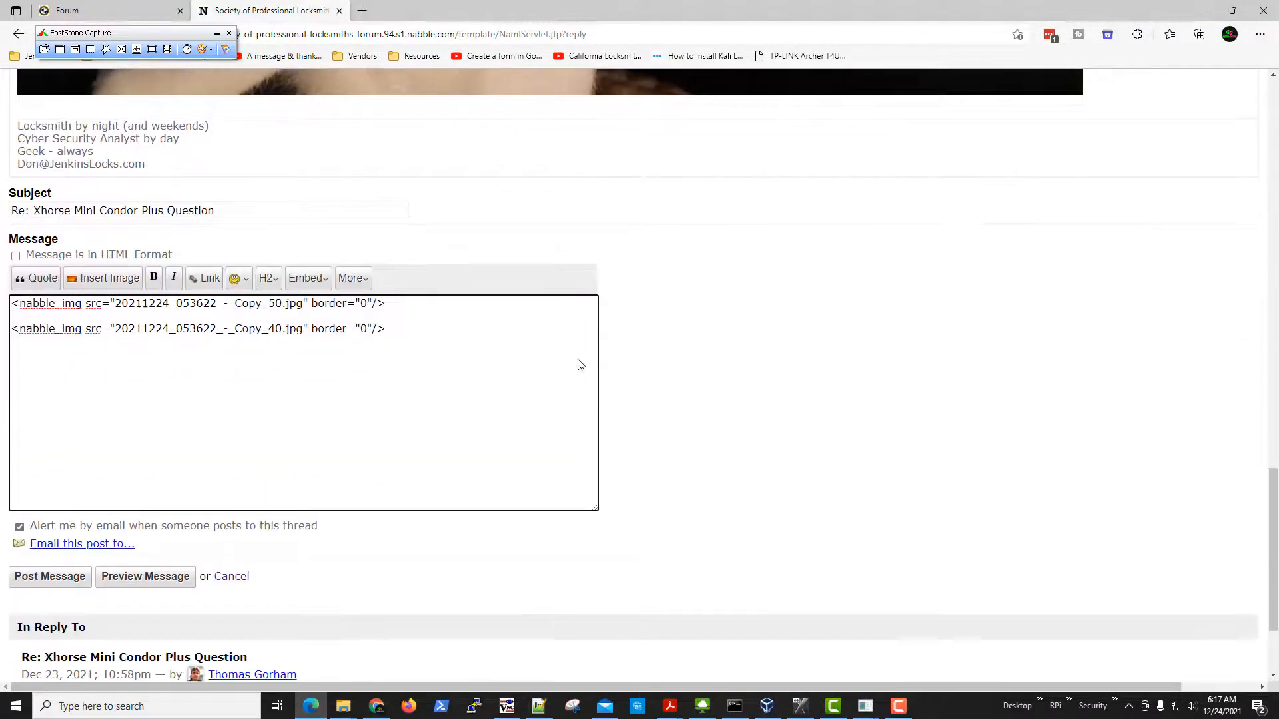
Remove both image tags from the reply message
drag(419, 325, 2, 301)
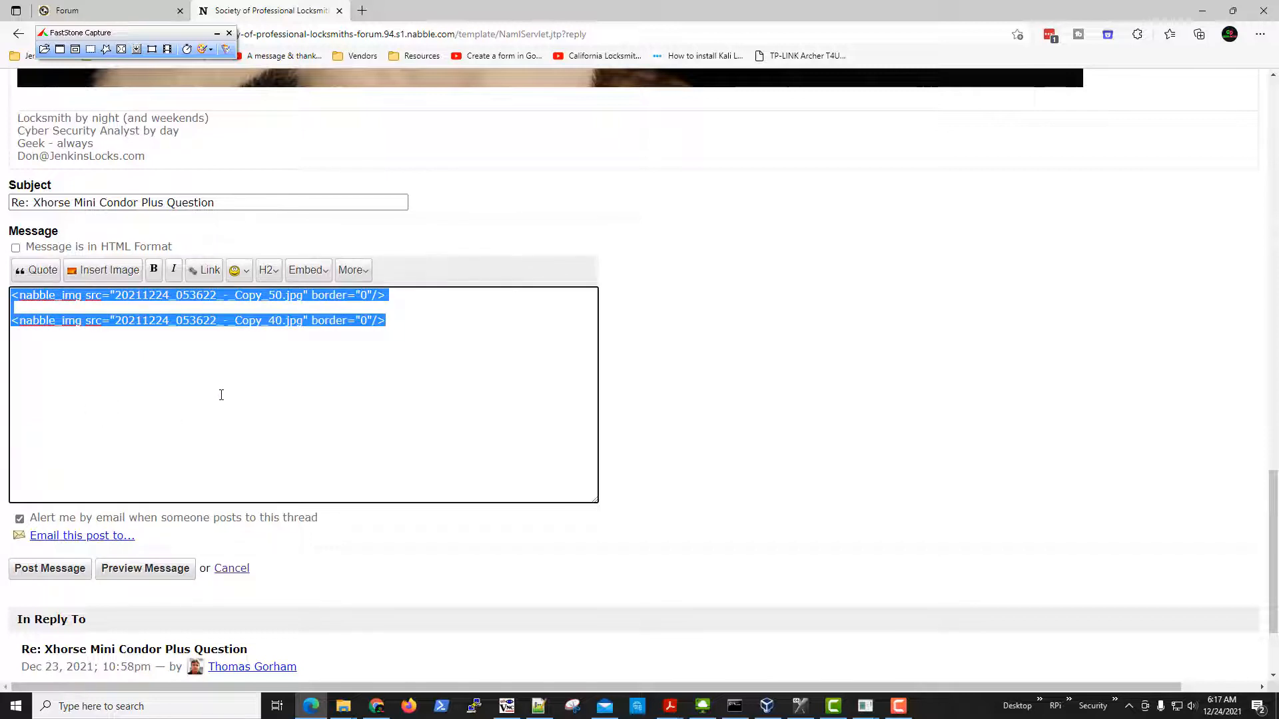
key(Delete)
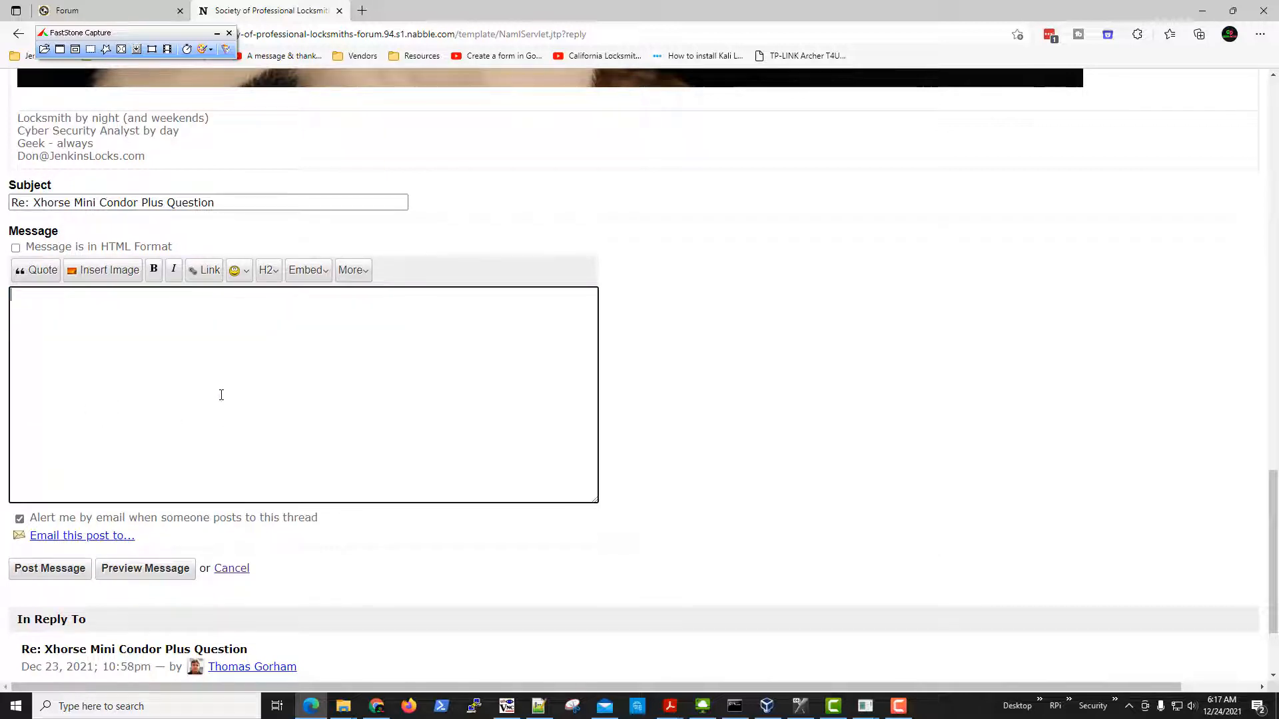
Try to insert the original 20211224_053622.jpg into the reply without resizing, and close the image form
click(133, 272)
click(129, 308)
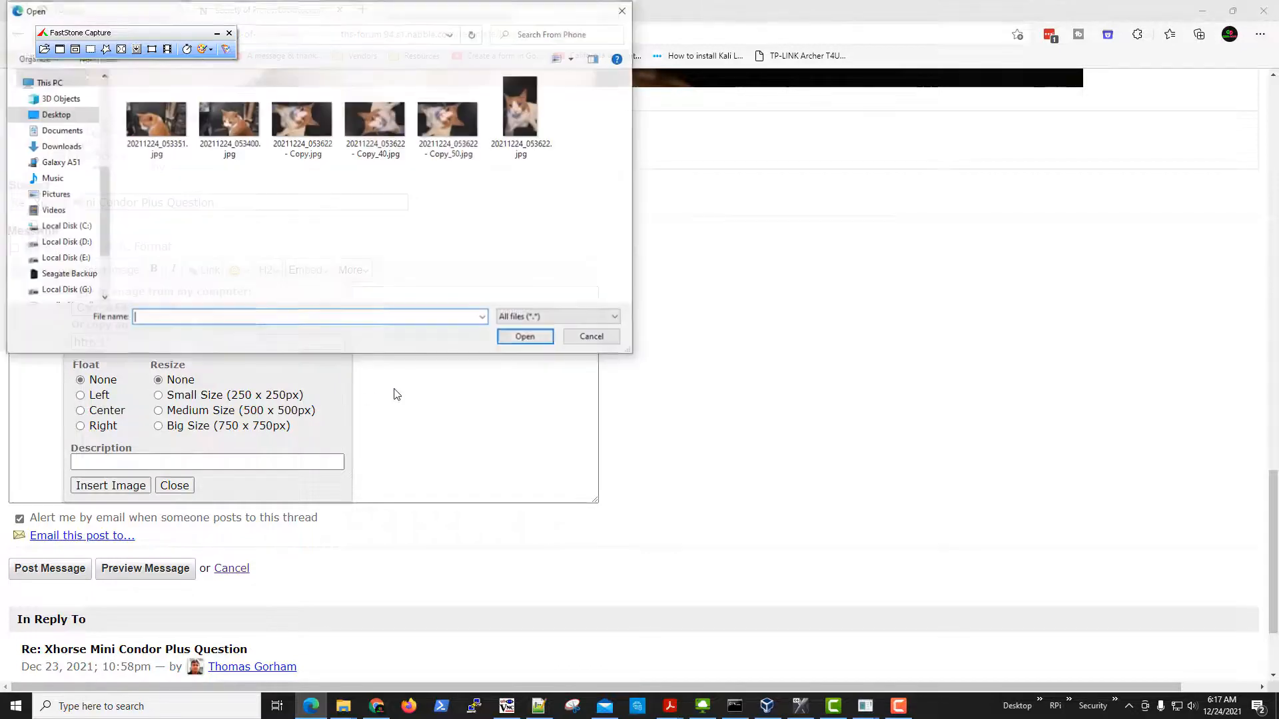
click(521, 113)
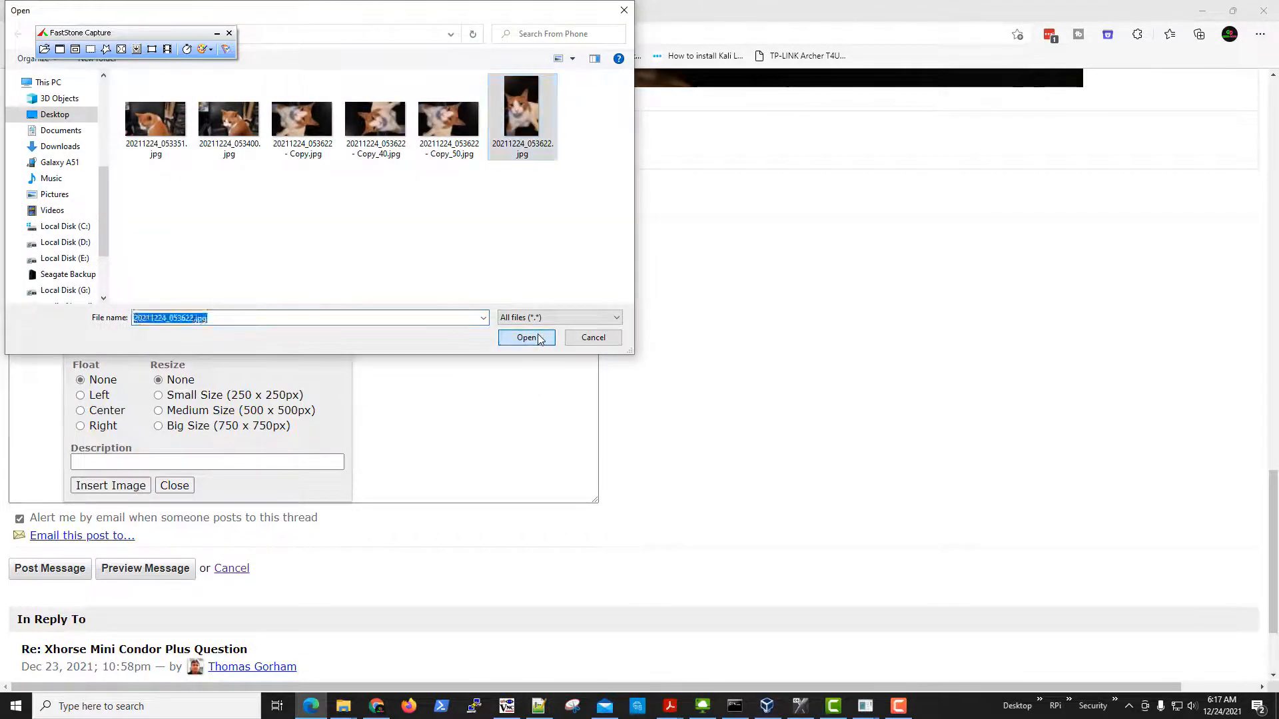
click(536, 341)
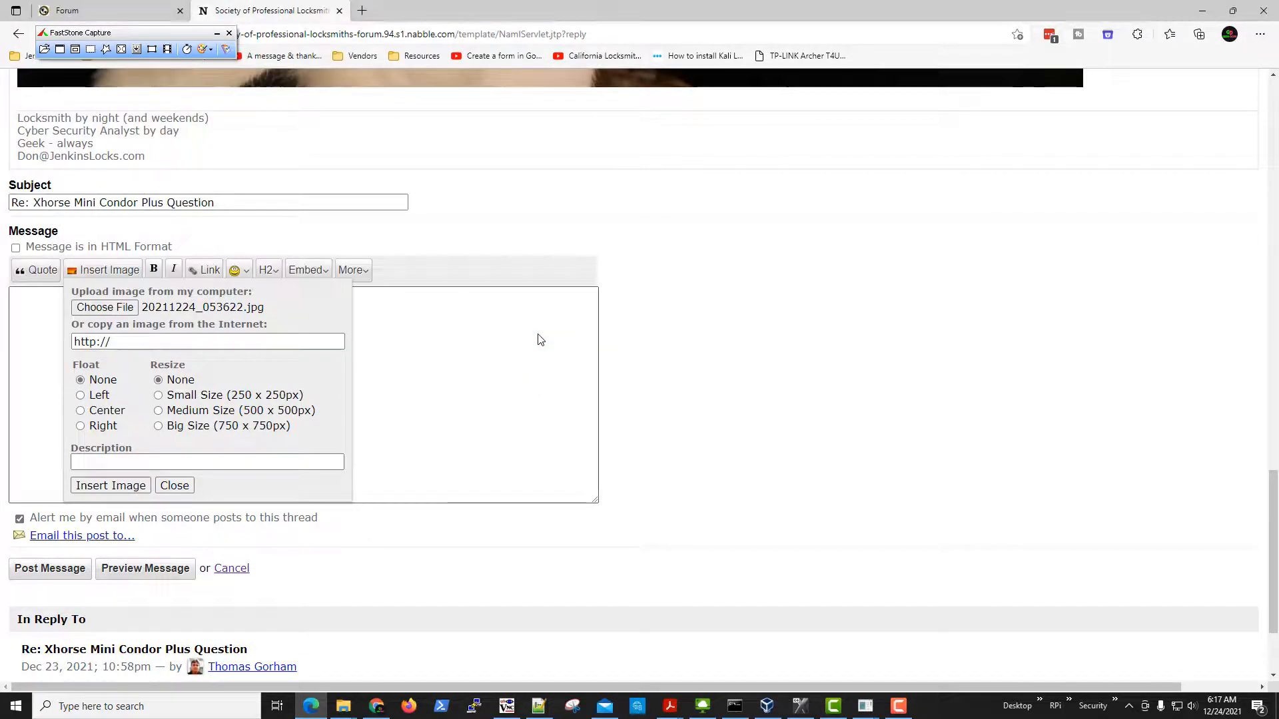
click(124, 490)
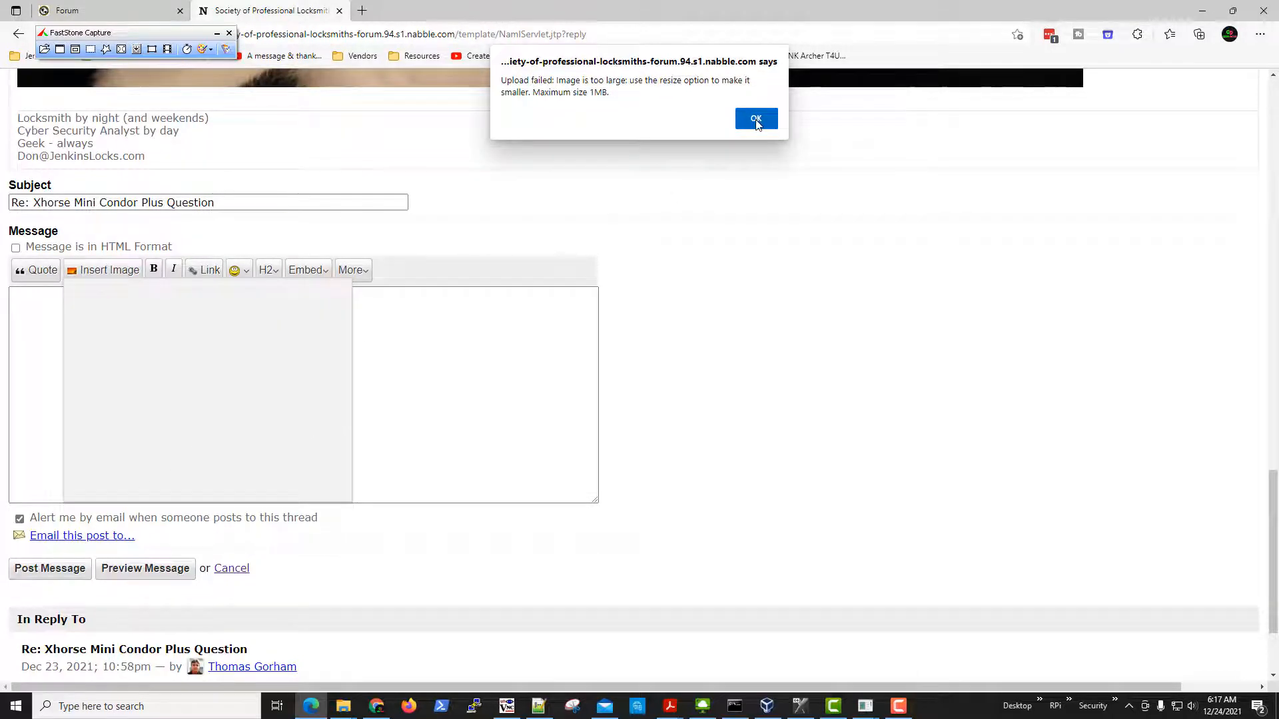
click(756, 119)
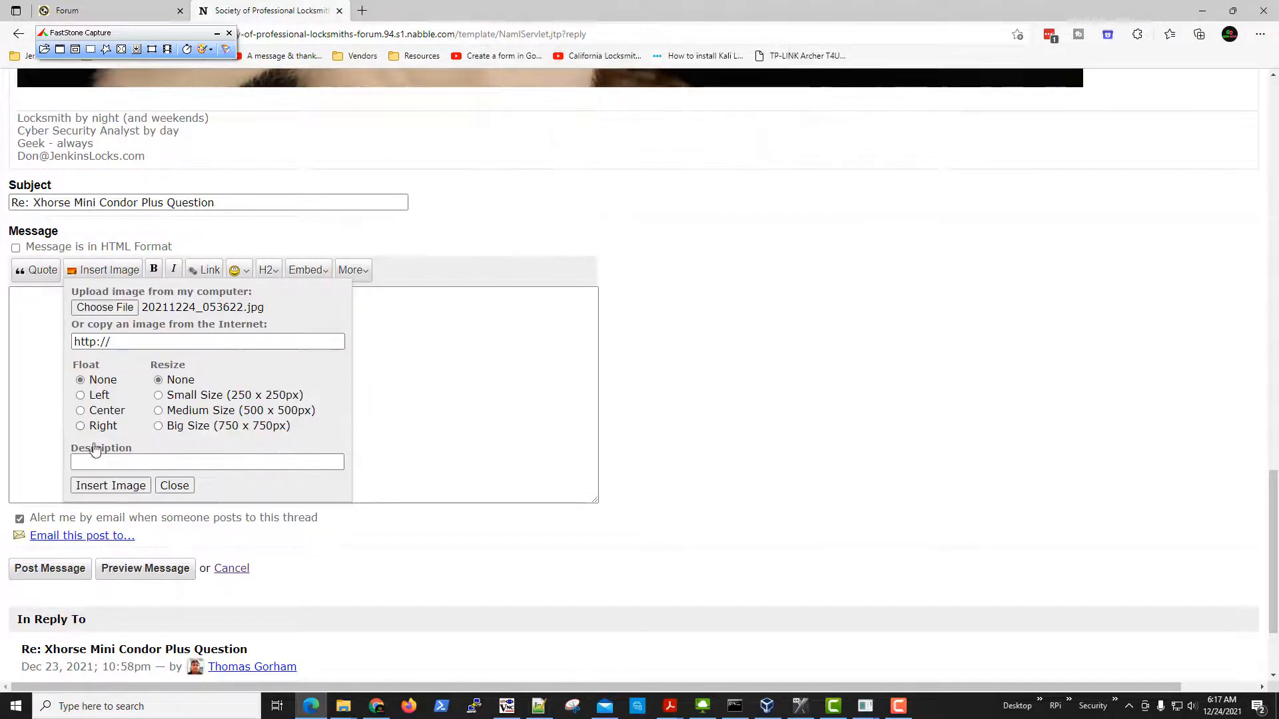
click(165, 489)
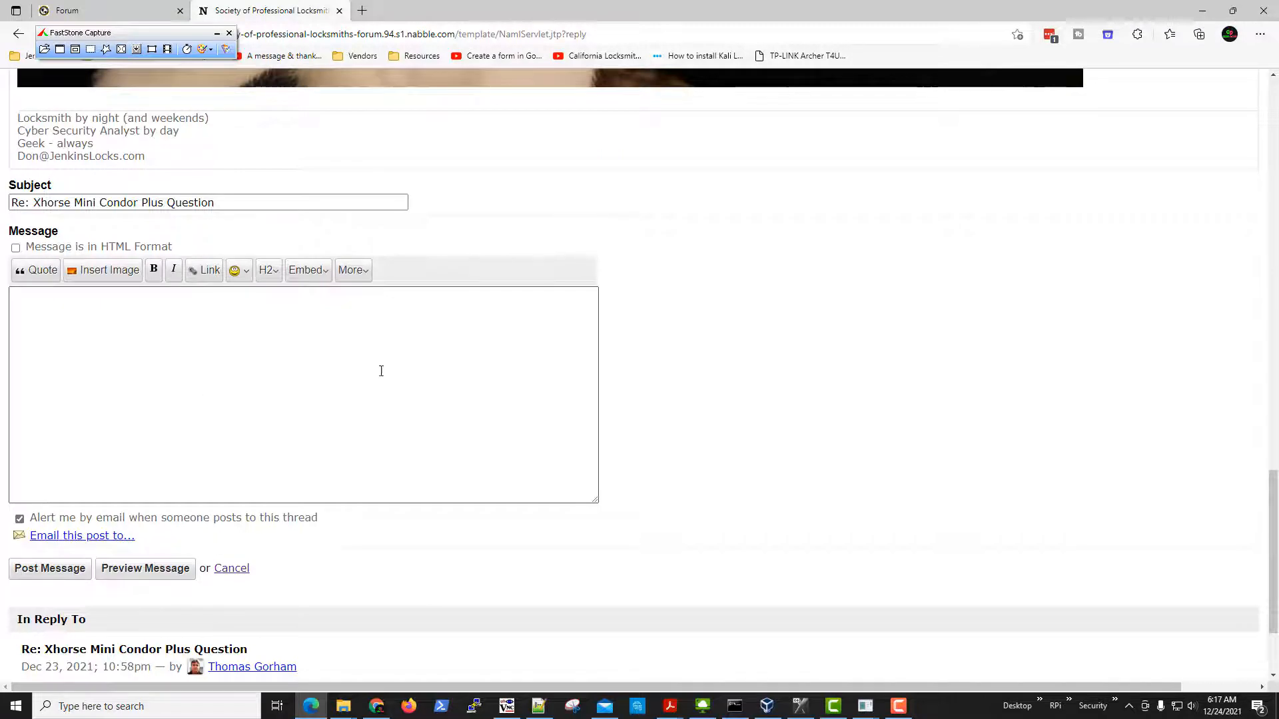
Minimize the browser and rotate 20211224_053622 - Copy_40.jpg in the From Phone folder to upright portrait orientation
scroll(487, 368, up, 10)
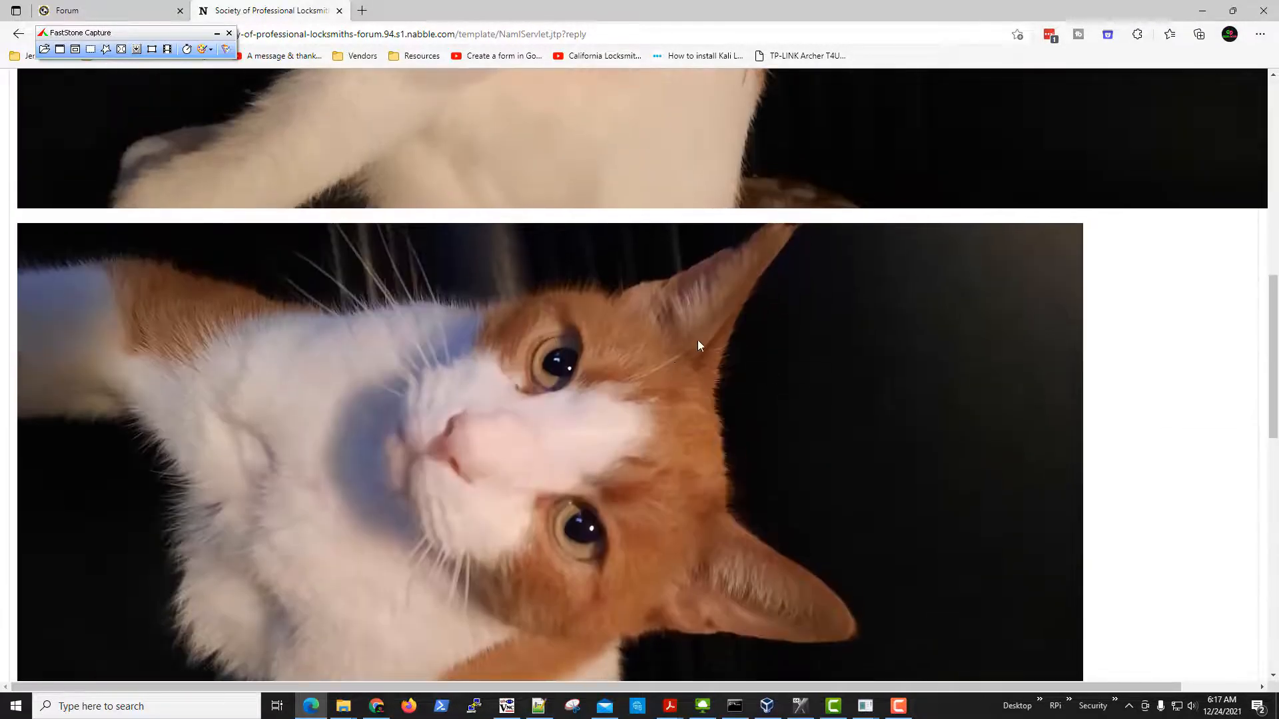
scroll(745, 376, up, 7)
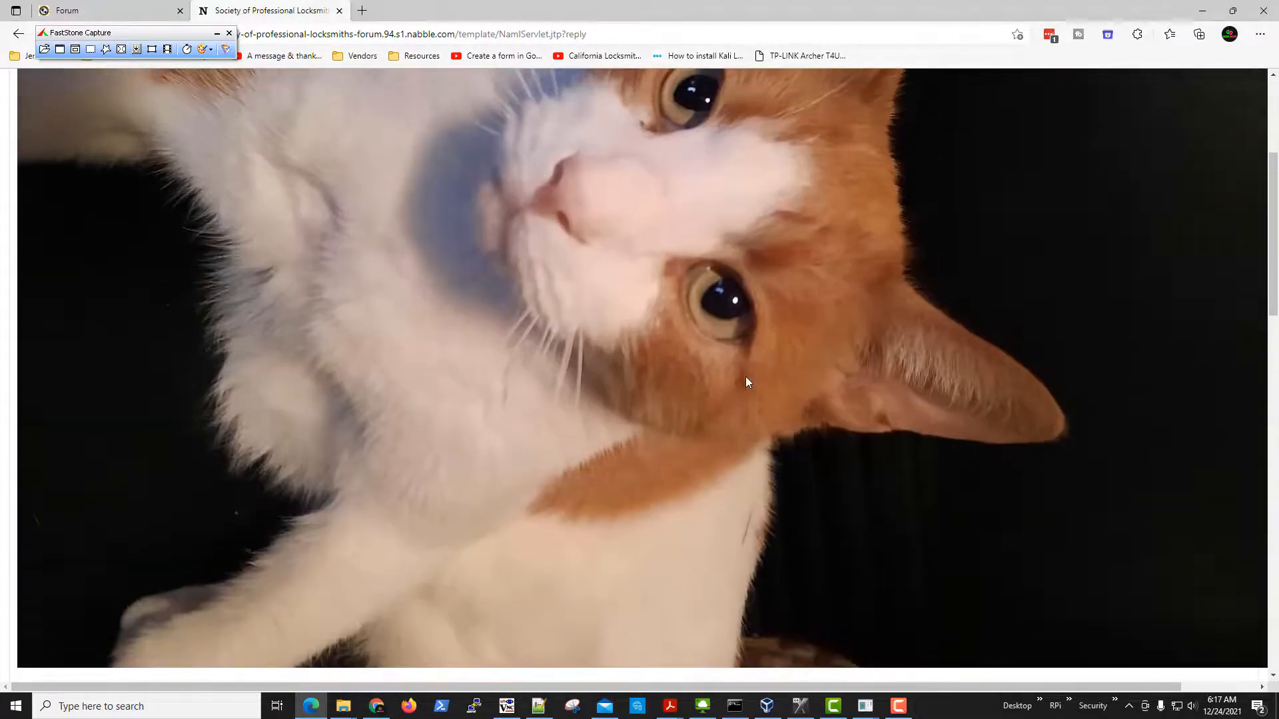
click(1203, 10)
click(741, 237)
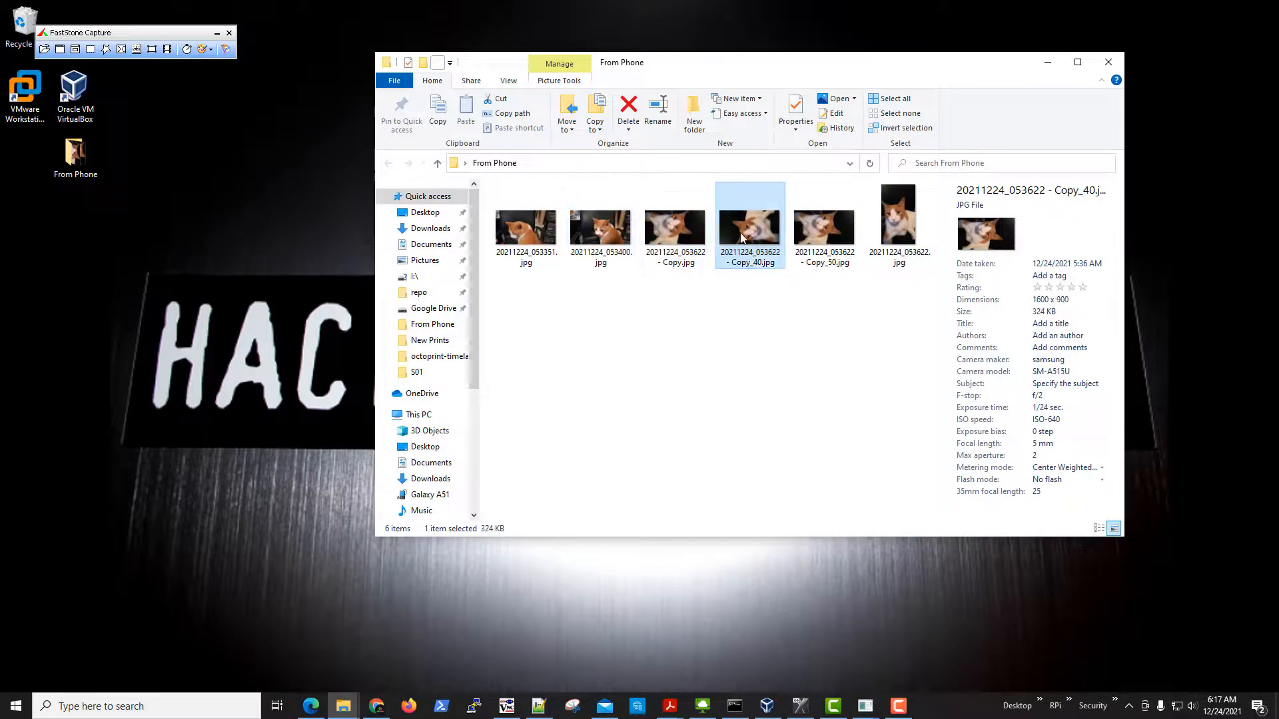
right_click(742, 237)
click(784, 318)
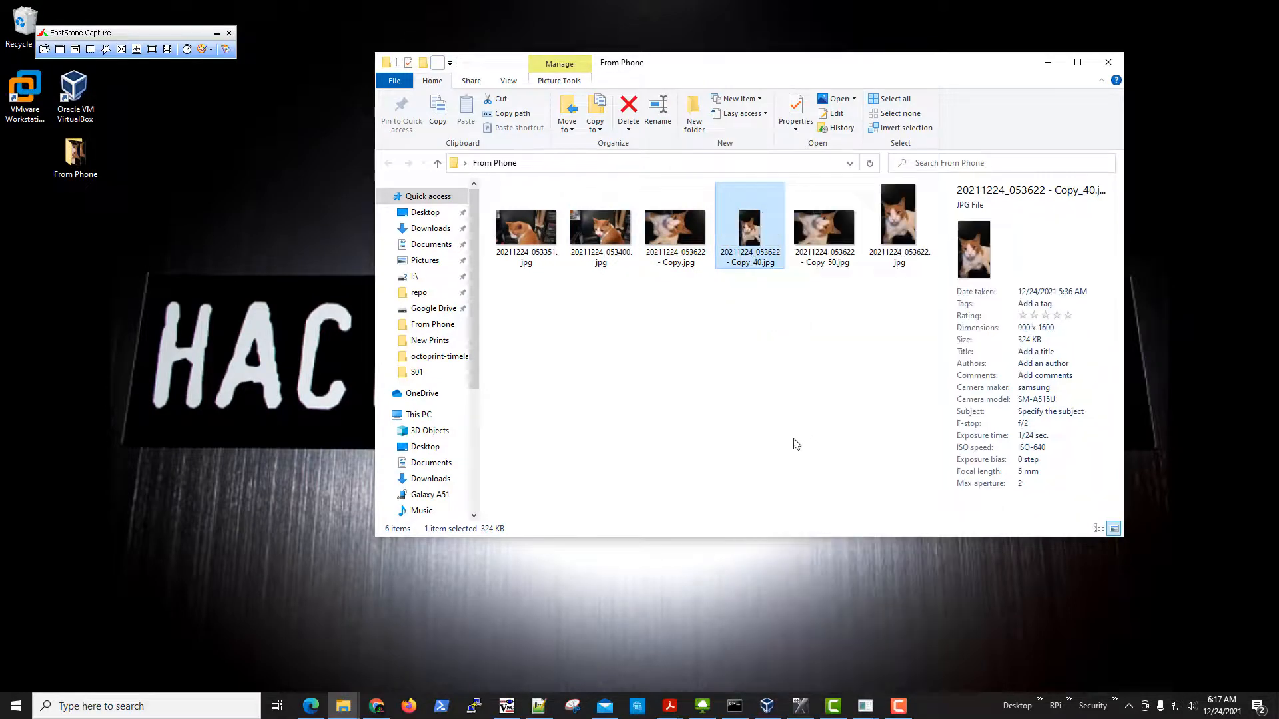
click(797, 445)
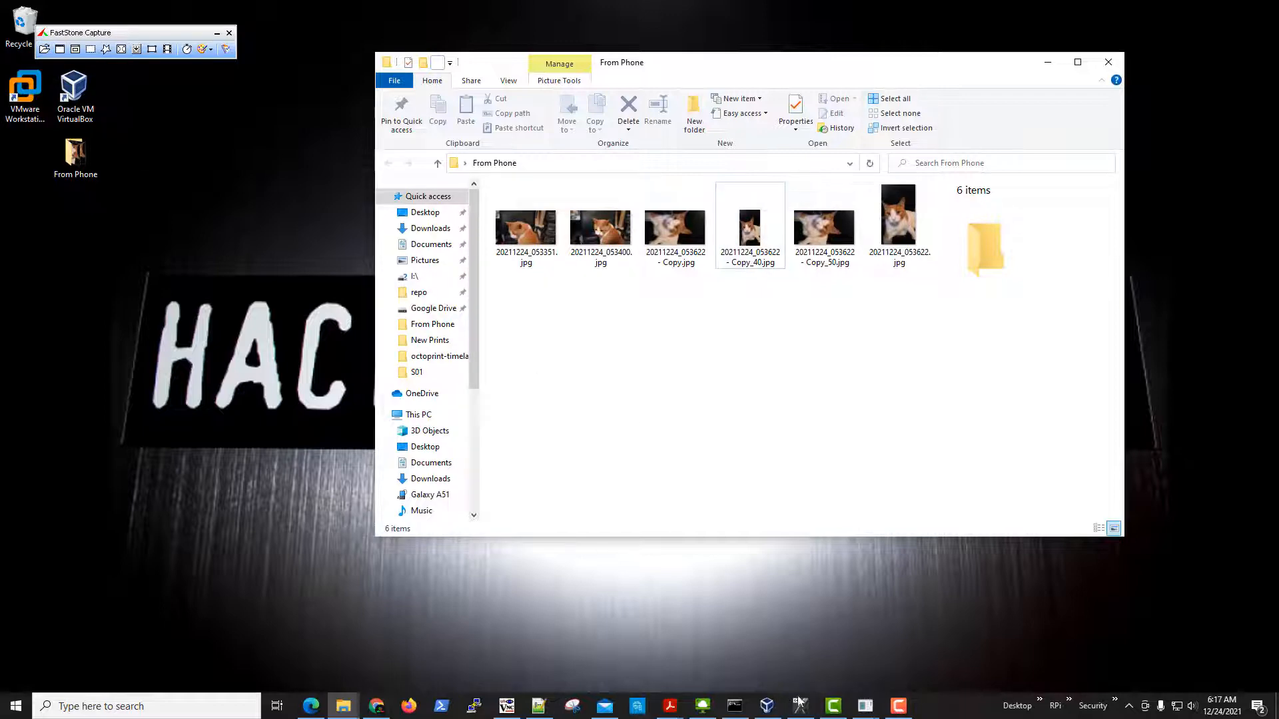
Return to the forum reply in the browser, insert the rotated 20211224_053622 - Copy_40.jpg without resizing, and preview the message
click(325, 706)
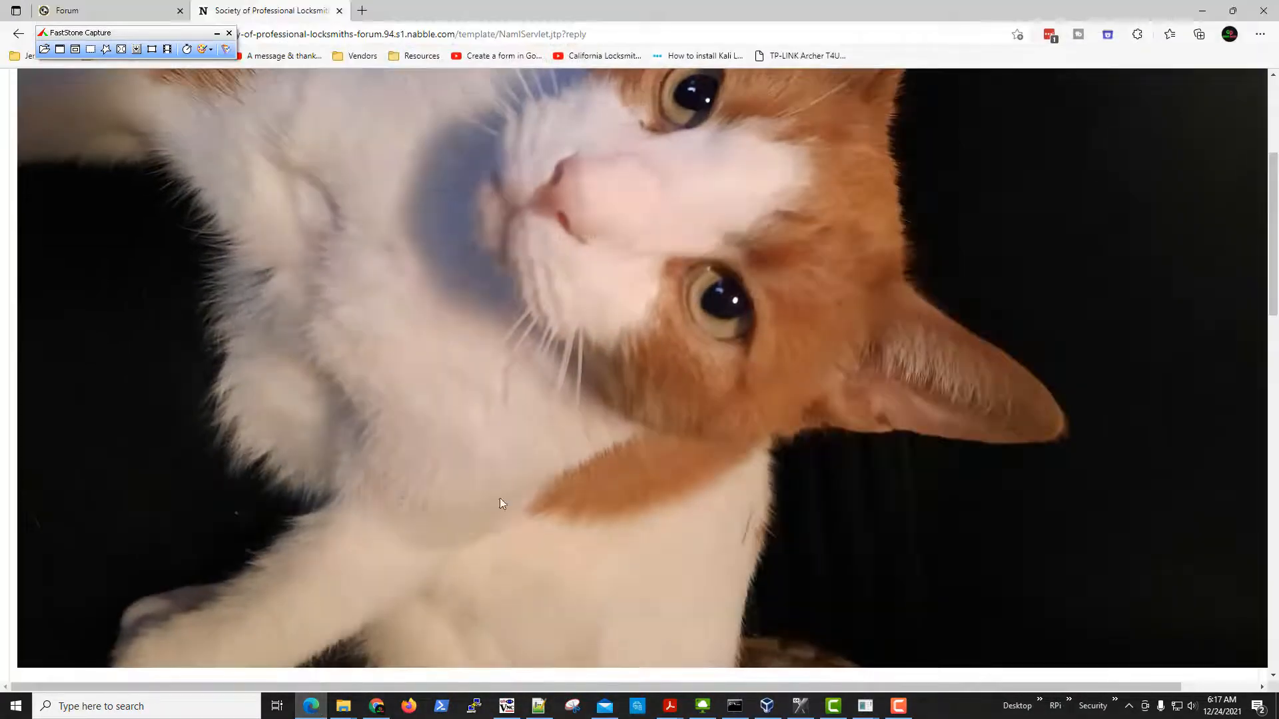
scroll(574, 434, down, 10)
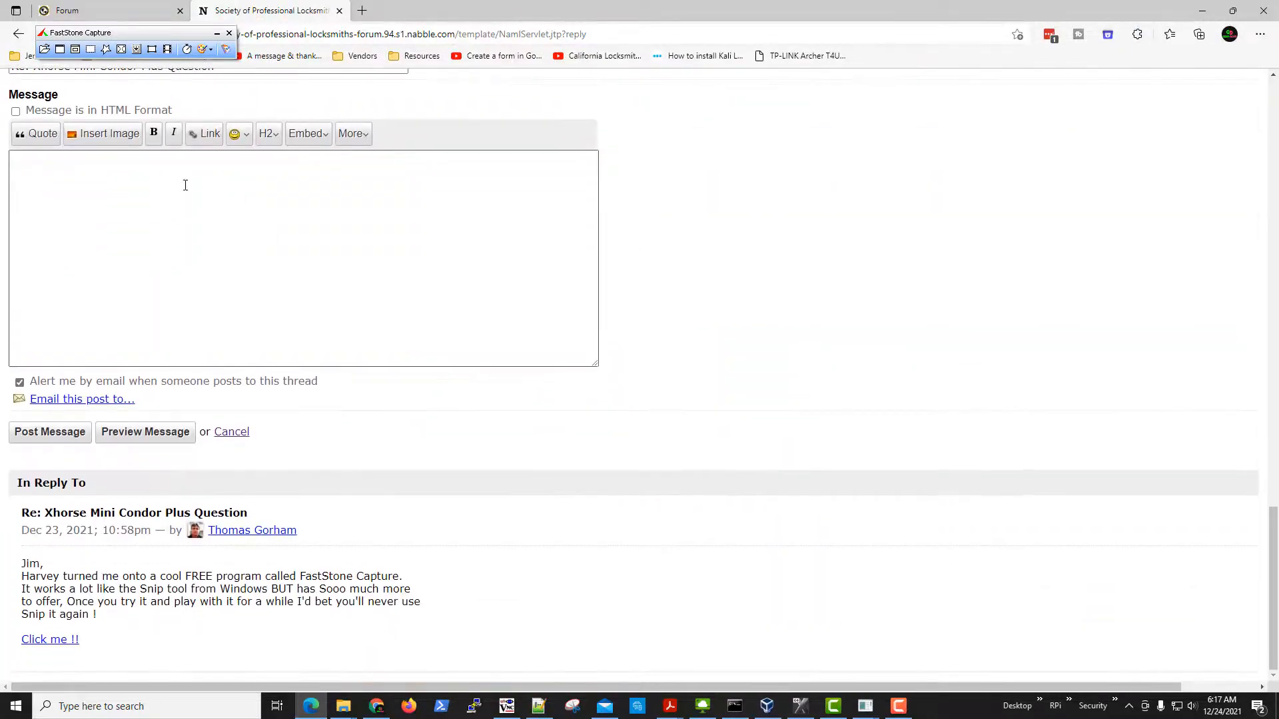
scroll(185, 185, up, 3)
click(103, 318)
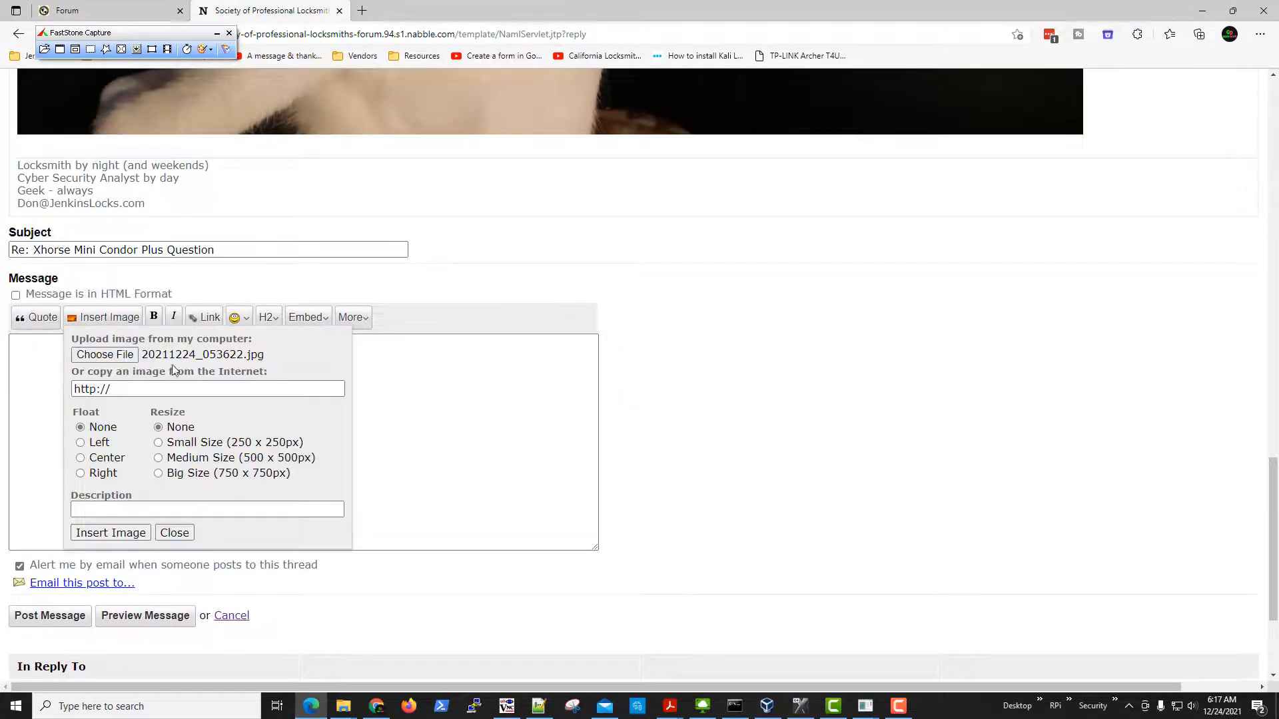
click(123, 356)
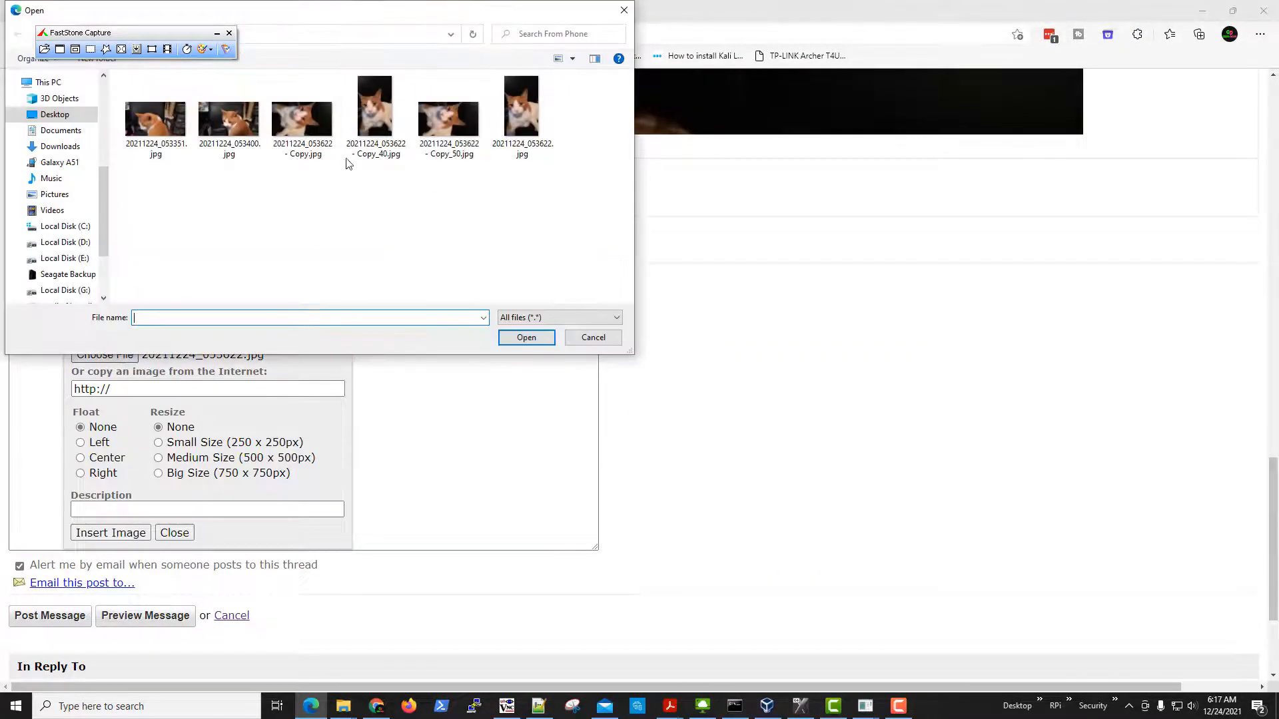
double_click(348, 161)
scroll(380, 555, up, 10)
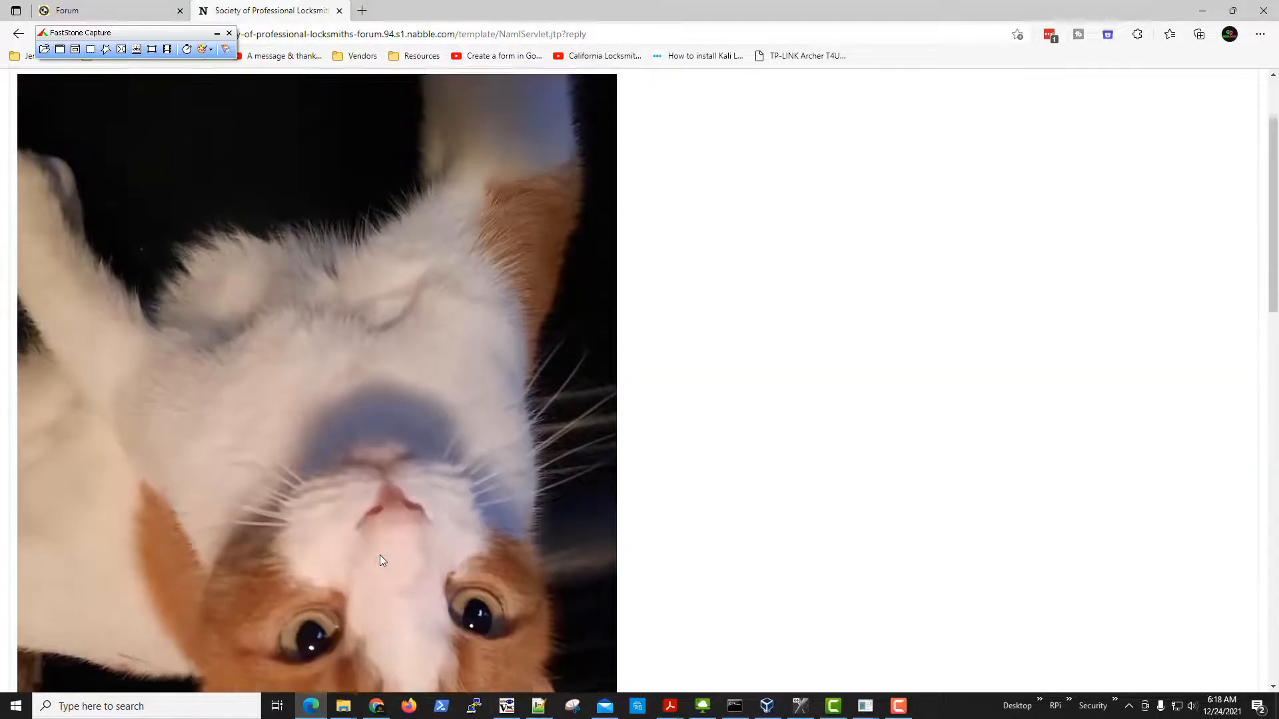
Remove the 20211224_053622_-_Copy_40.jpg image tag from the reply message below the preview
scroll(380, 554, up, 1)
scroll(380, 555, down, 10)
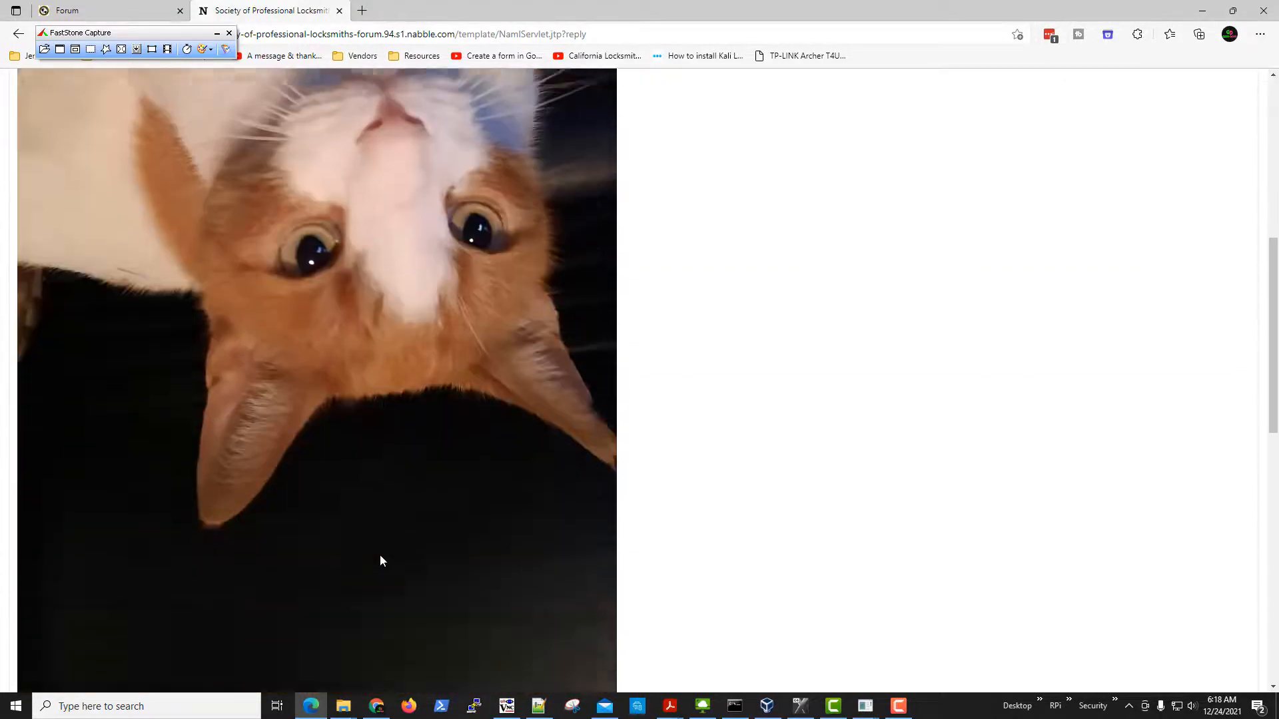
scroll(383, 559, down, 2)
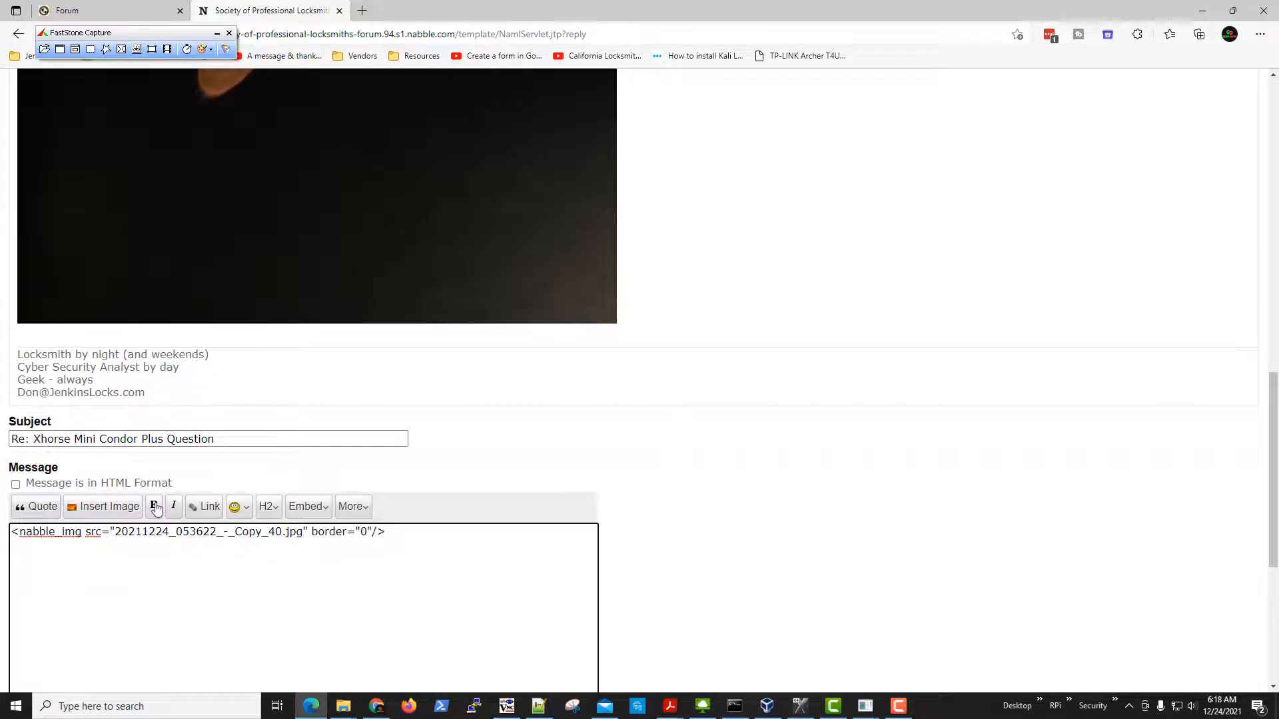
drag(404, 533, 13, 537)
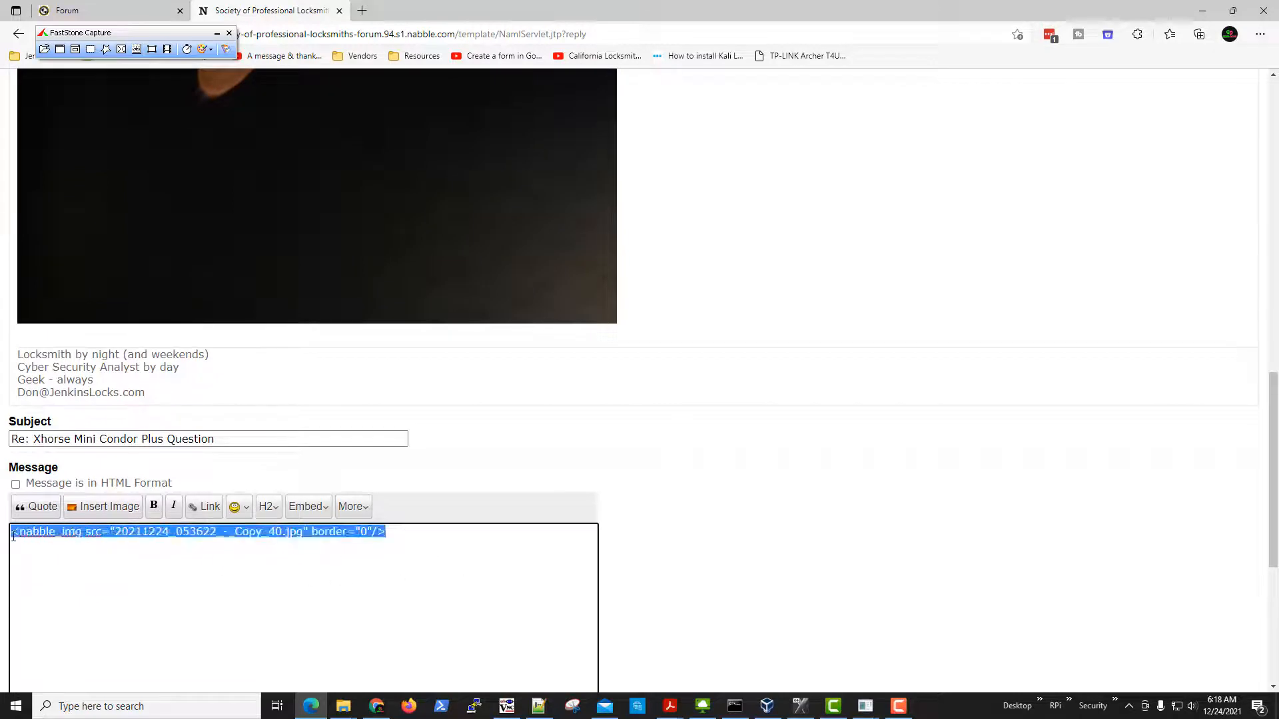
key(Delete)
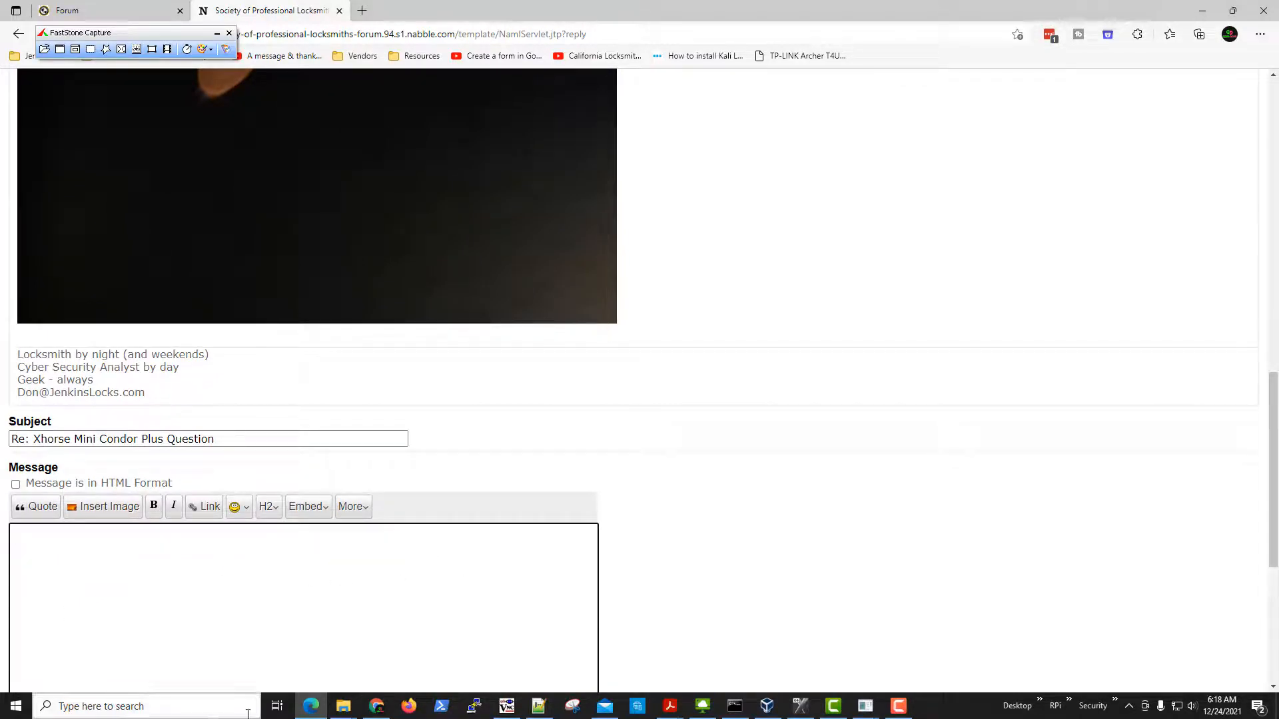
Compare the orientation of 20211224_053622 - Copy_40.jpg in the From Phone folder with the photo in the message preview
mouse_move(349, 711)
click(387, 660)
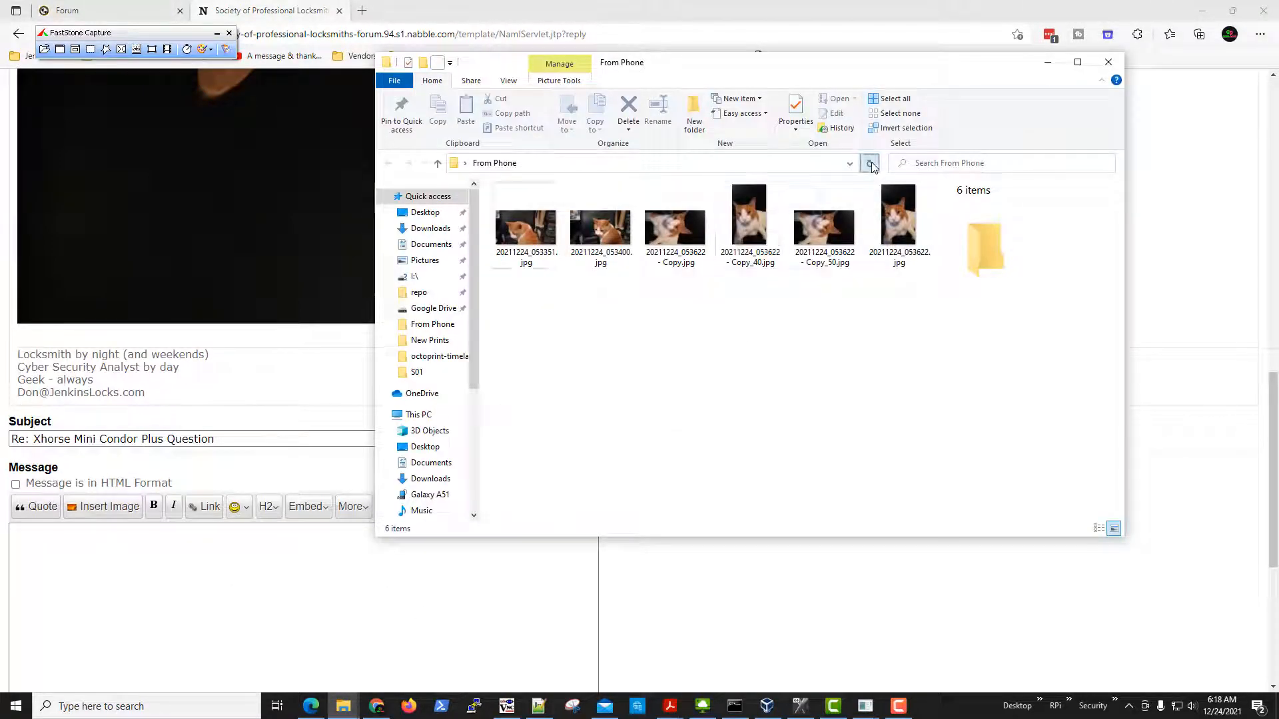
right_click(741, 210)
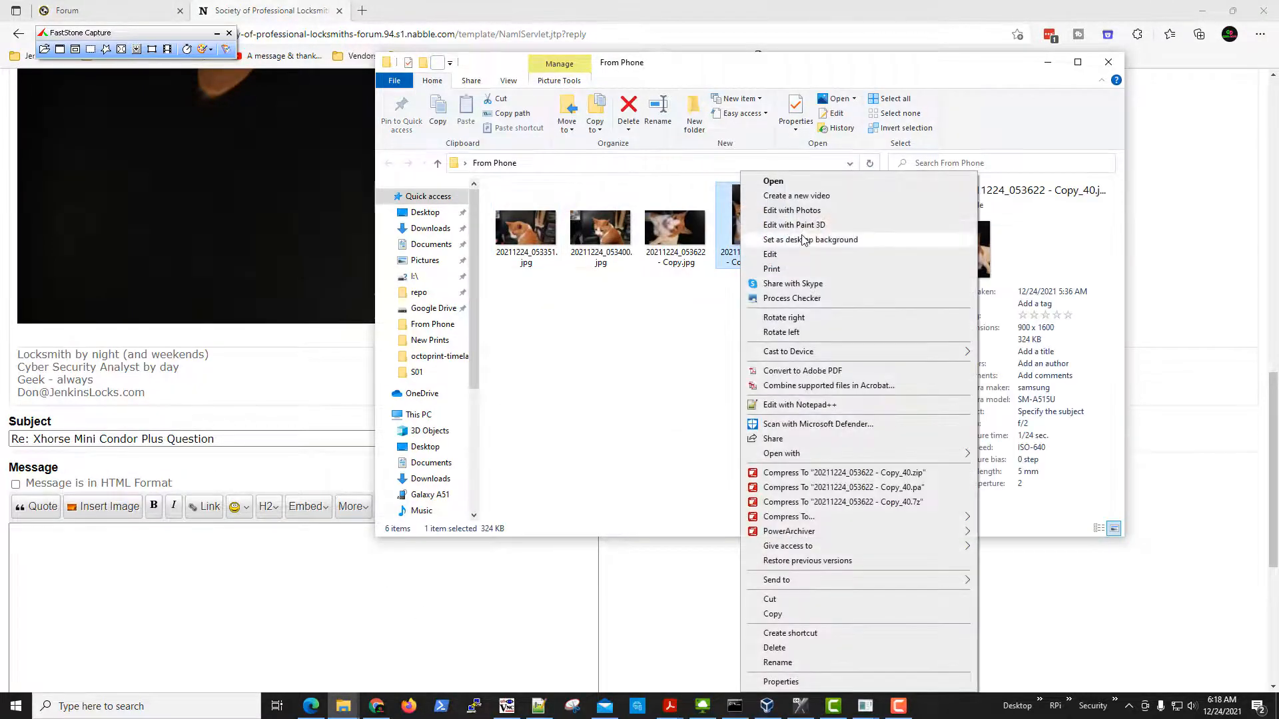
click(668, 363)
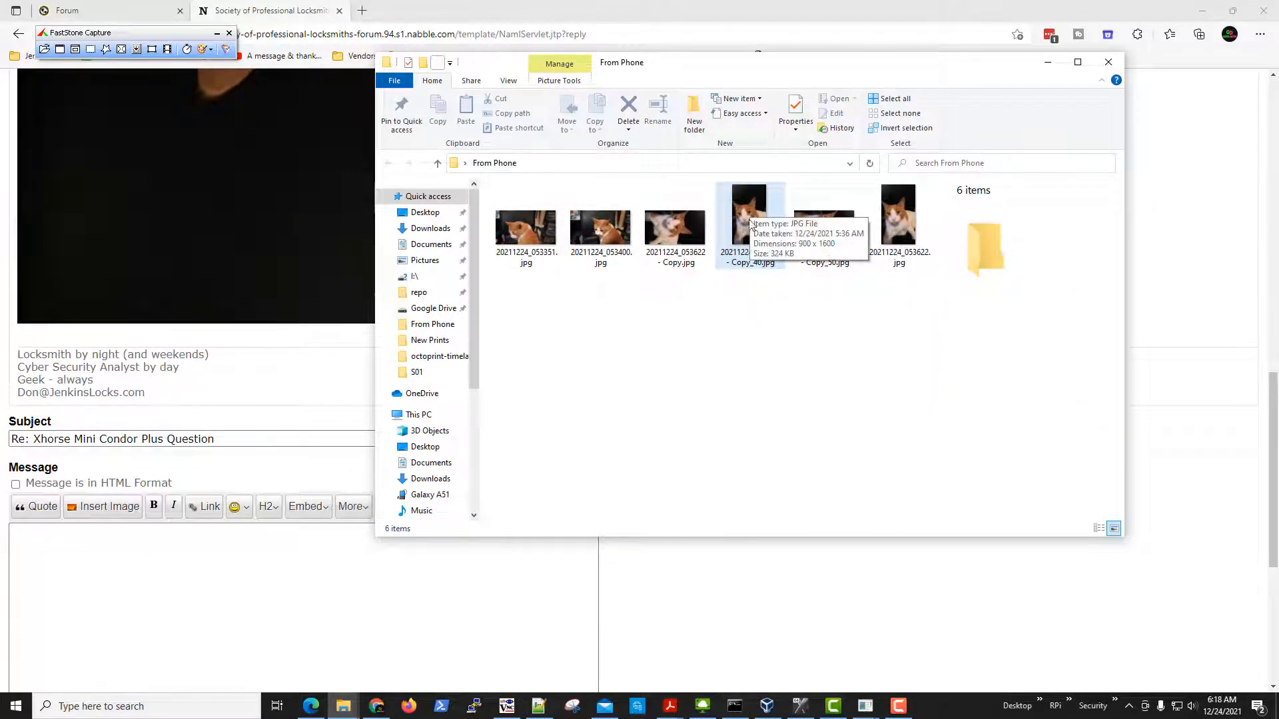
click(270, 333)
scroll(270, 333, up, 7)
scroll(270, 331, up, 2)
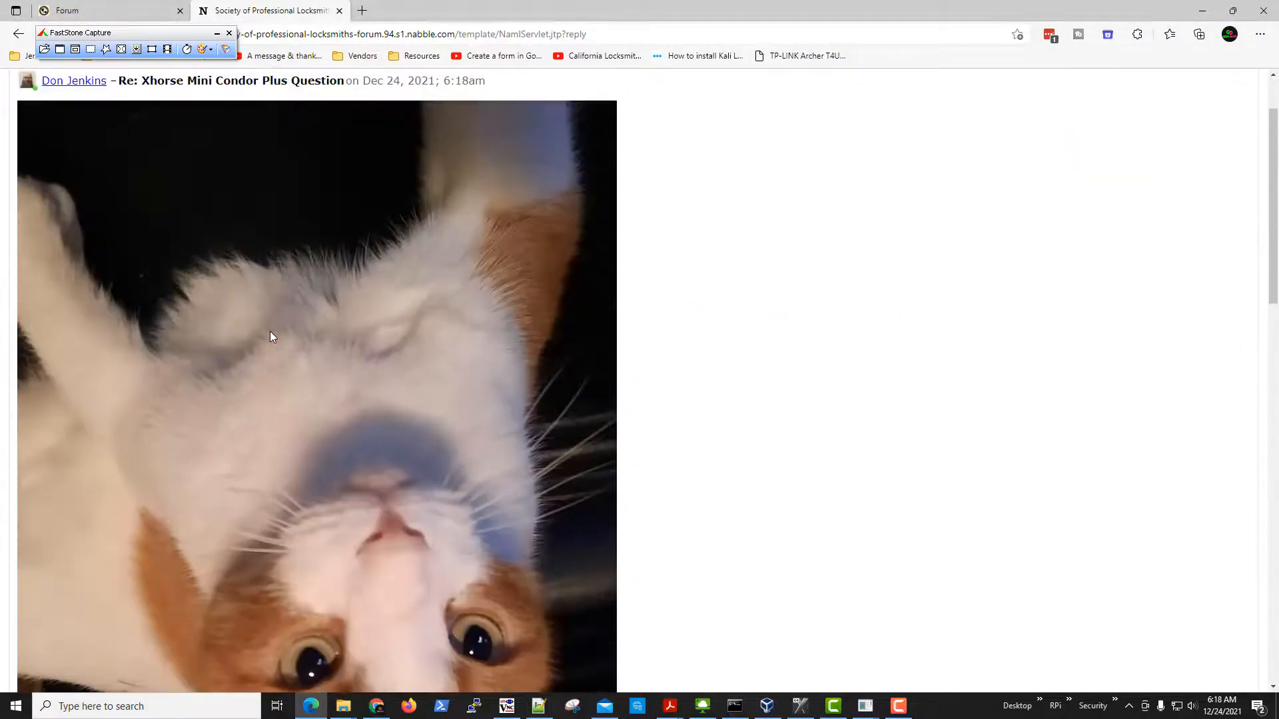
scroll(270, 330, down, 12)
Rotate 20211224_053622 - Copy_40.jpg in the From Phone folder to the right twice, turning it by 180 degrees
mouse_move(343, 706)
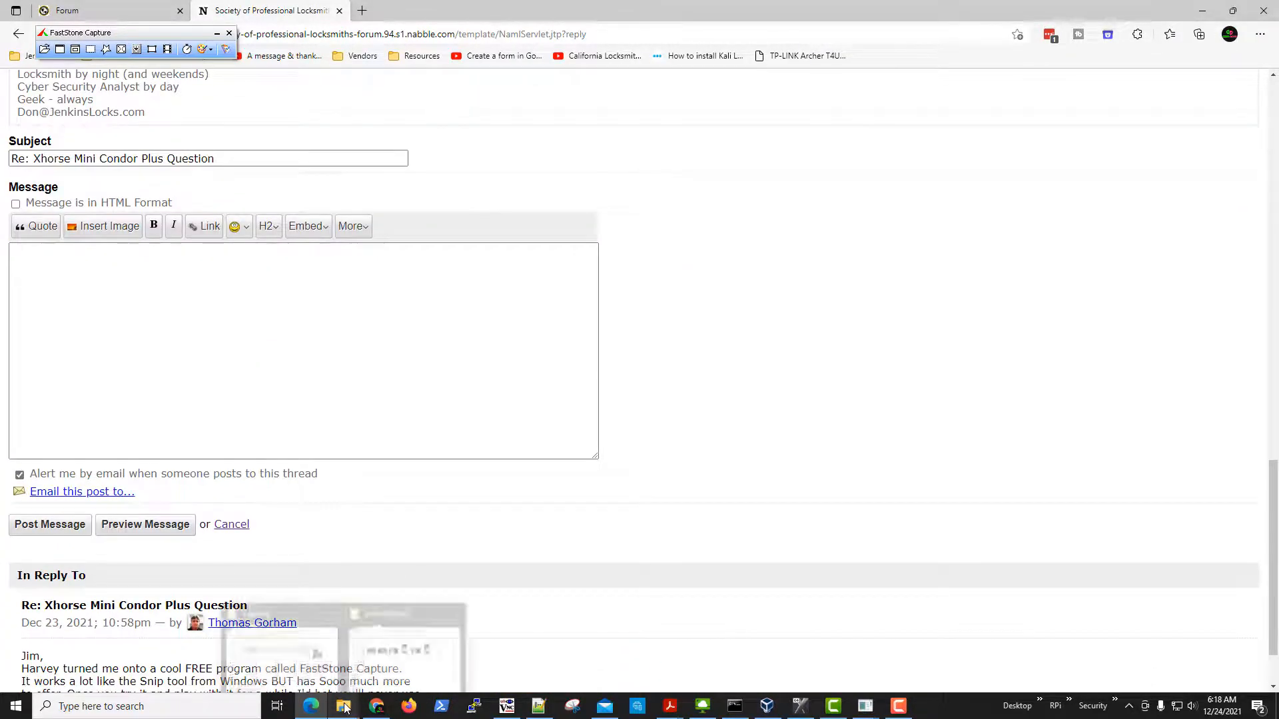
click(381, 669)
click(750, 227)
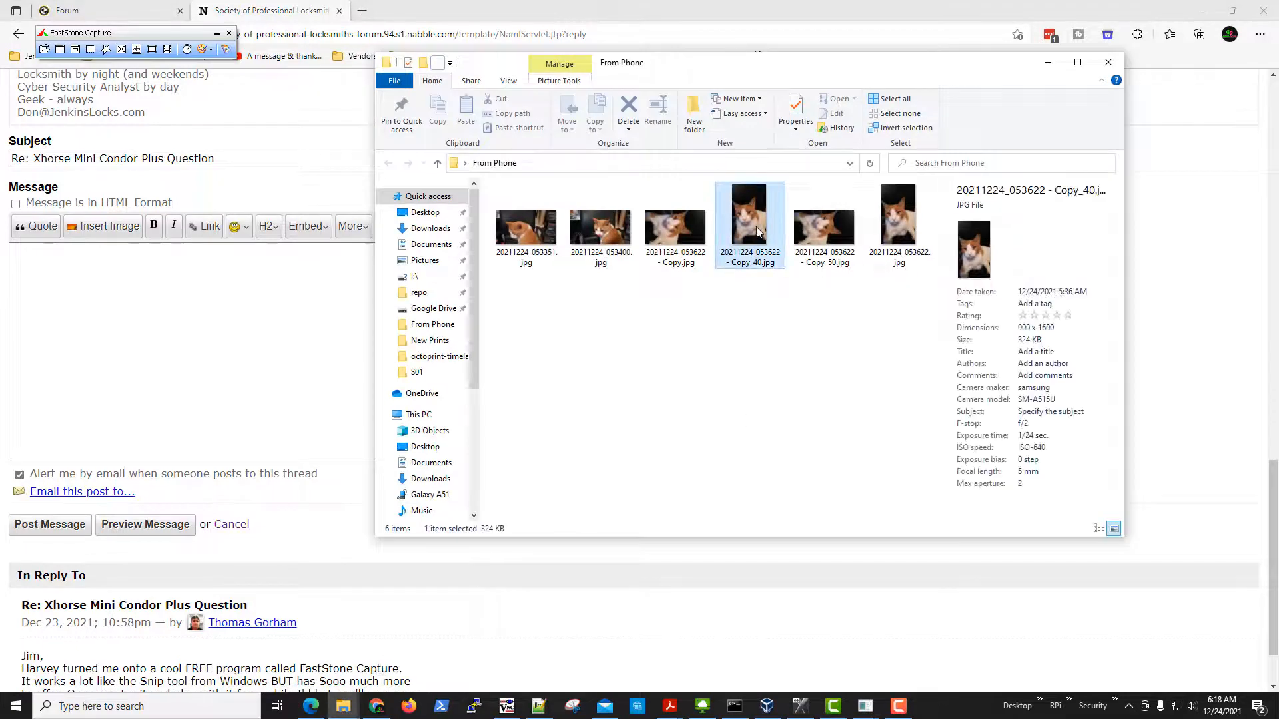
right_click(756, 228)
click(793, 318)
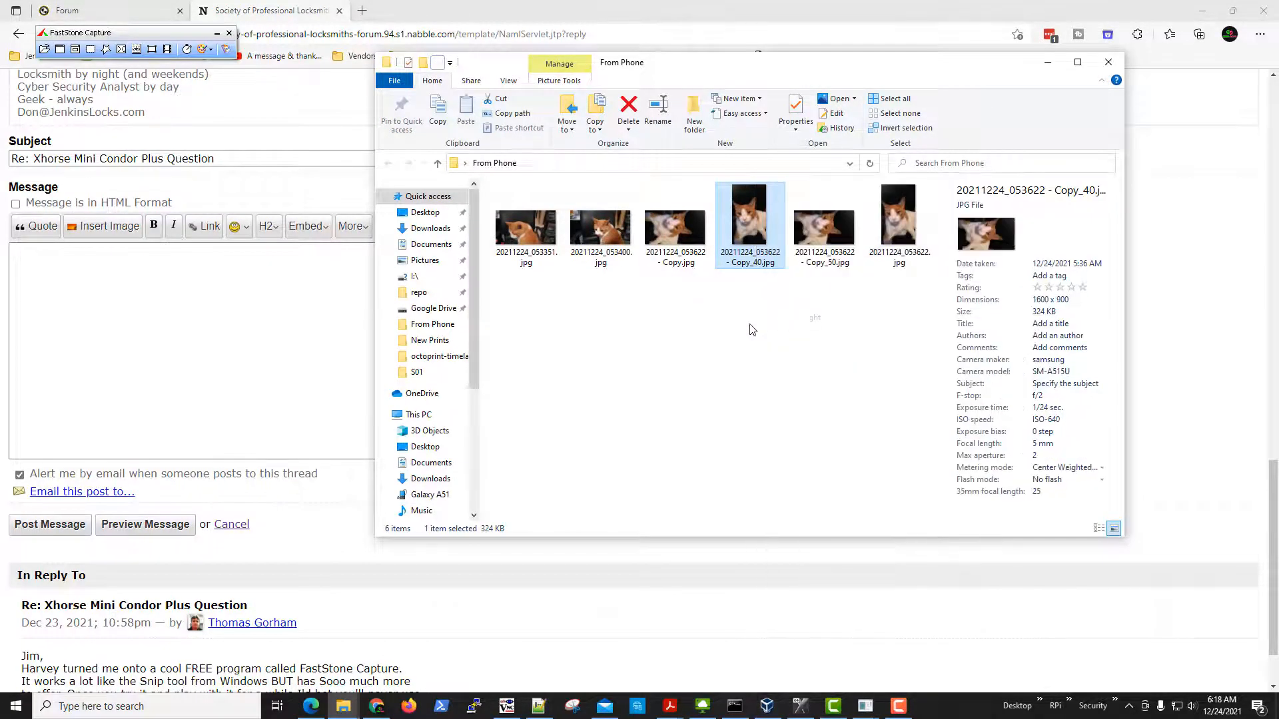
right_click(746, 244)
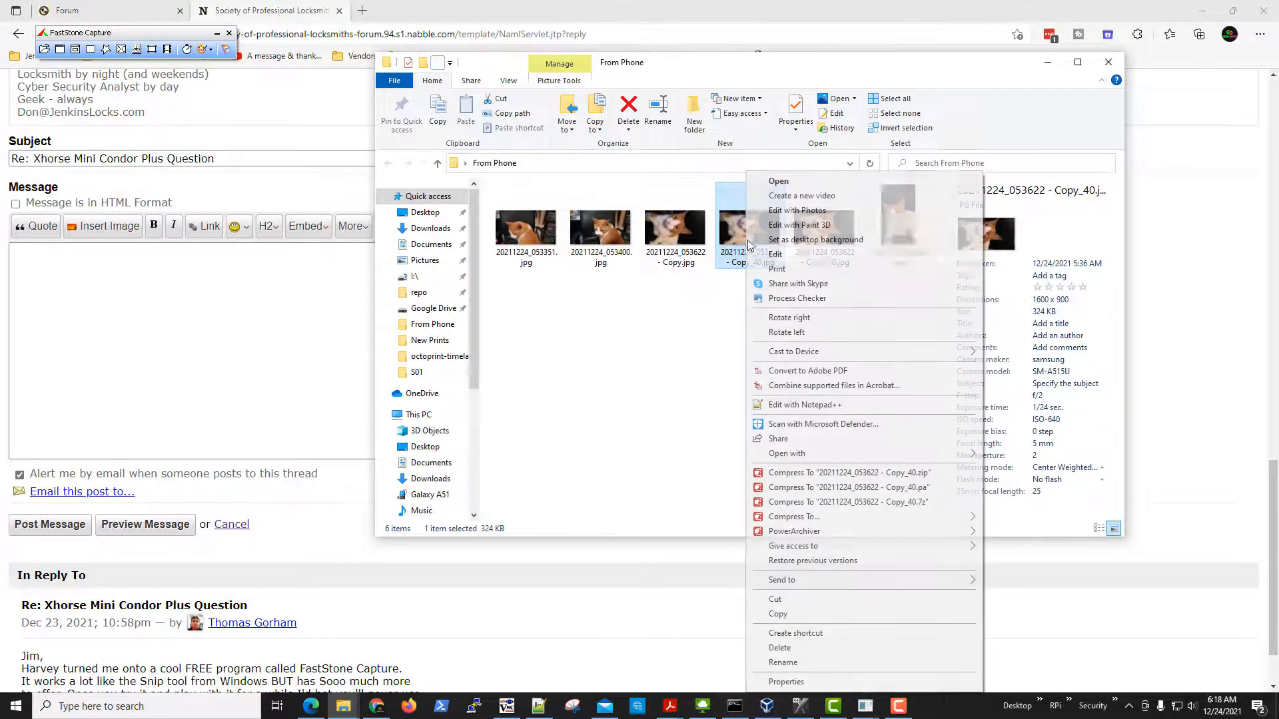
click(779, 318)
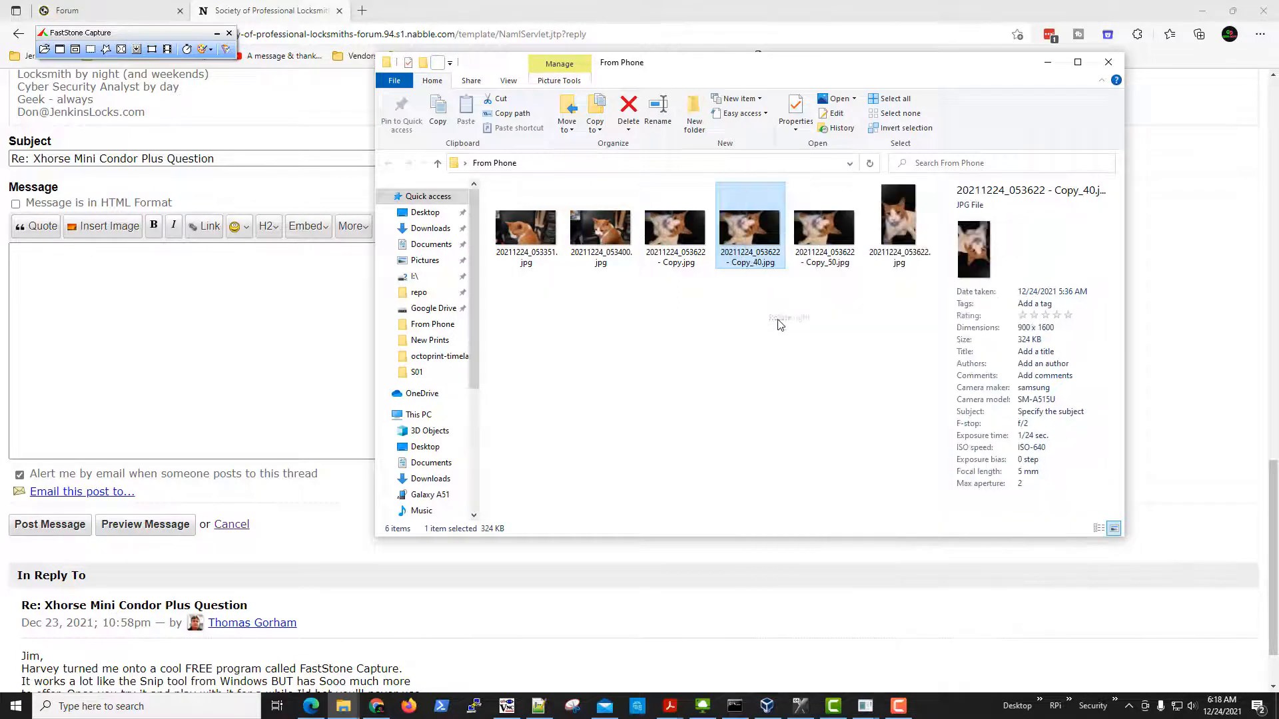
click(725, 399)
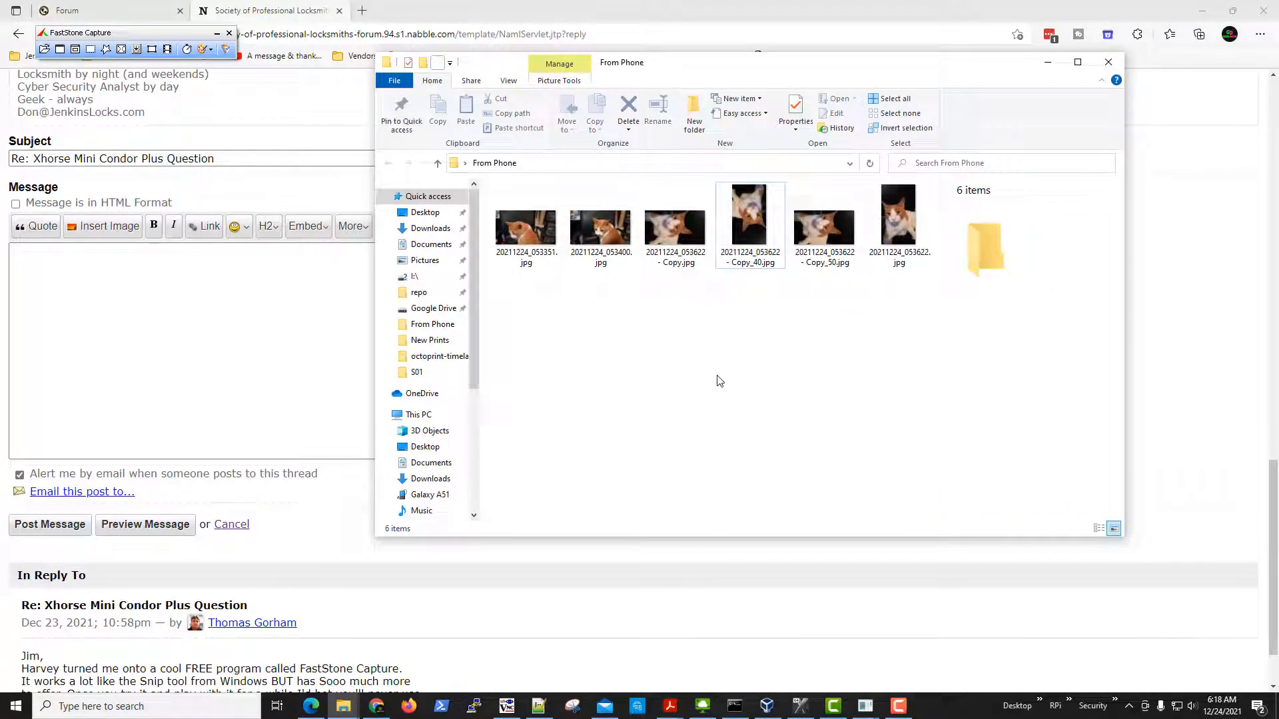
Return to the forum reply, insert the newly rotated 20211224_053622 - Copy_40.jpg with no resizing, and preview the message
click(320, 322)
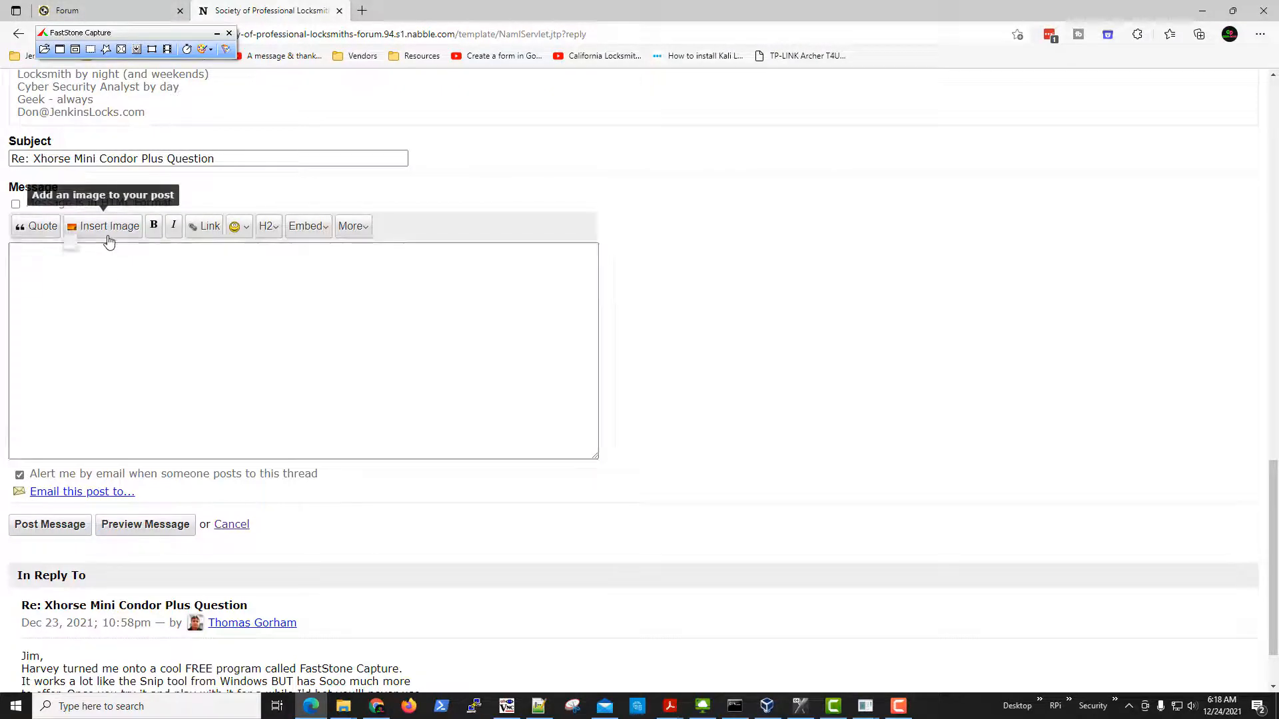
click(107, 233)
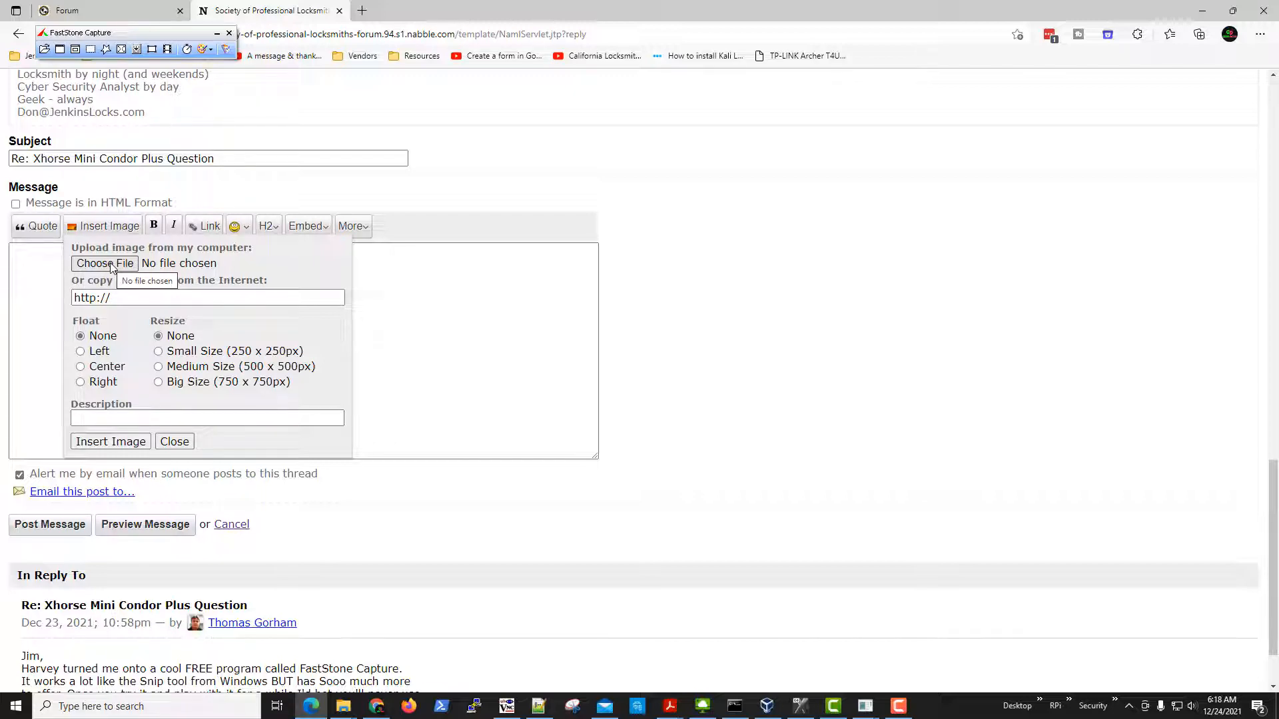
click(106, 264)
click(376, 120)
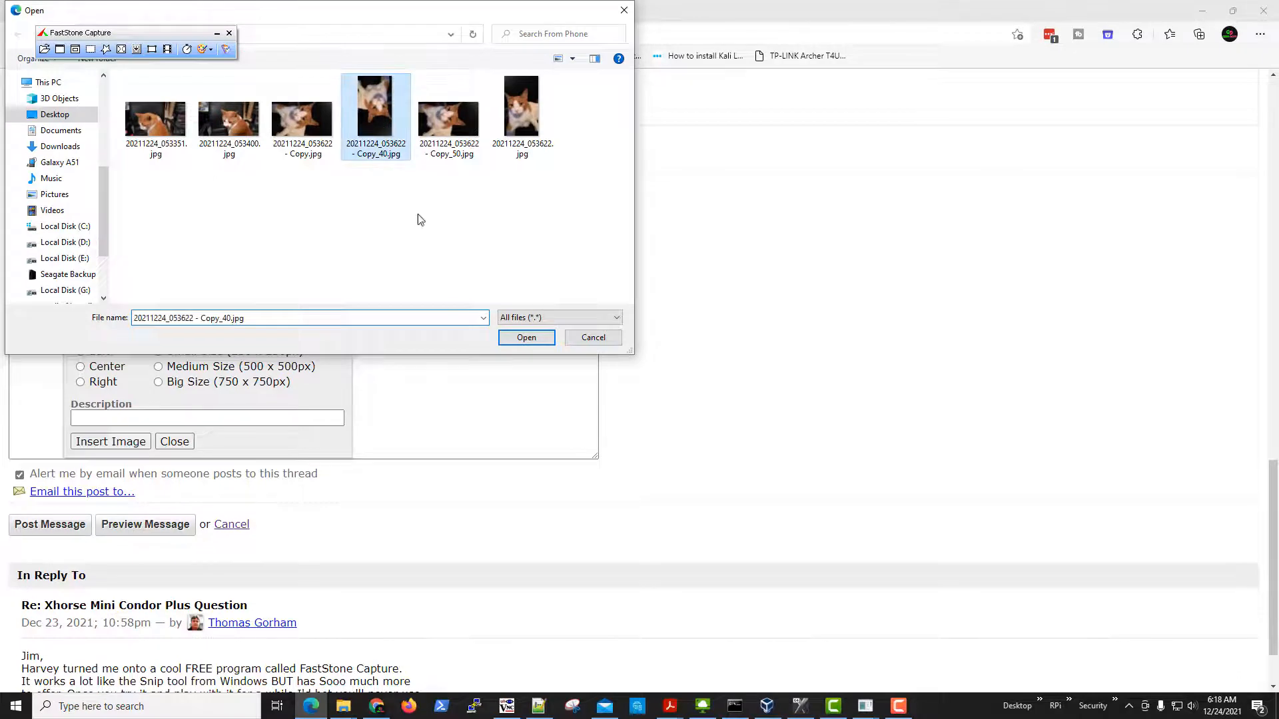
click(527, 338)
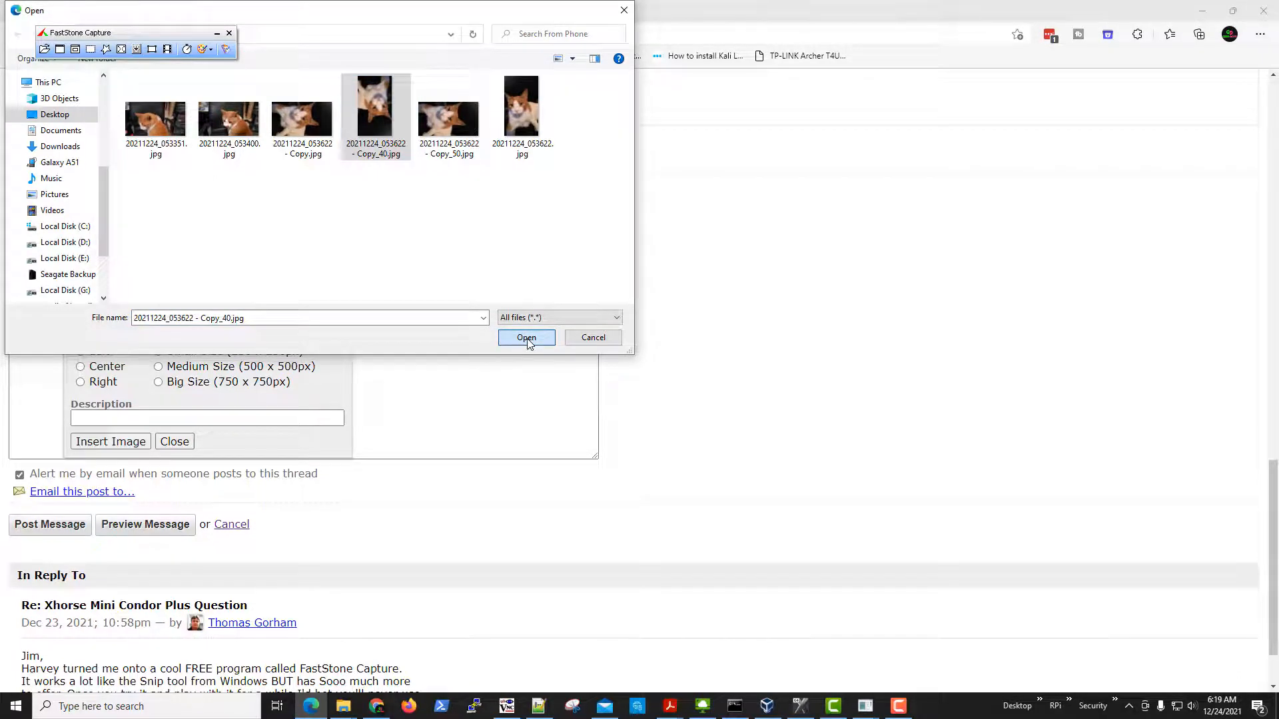
click(526, 338)
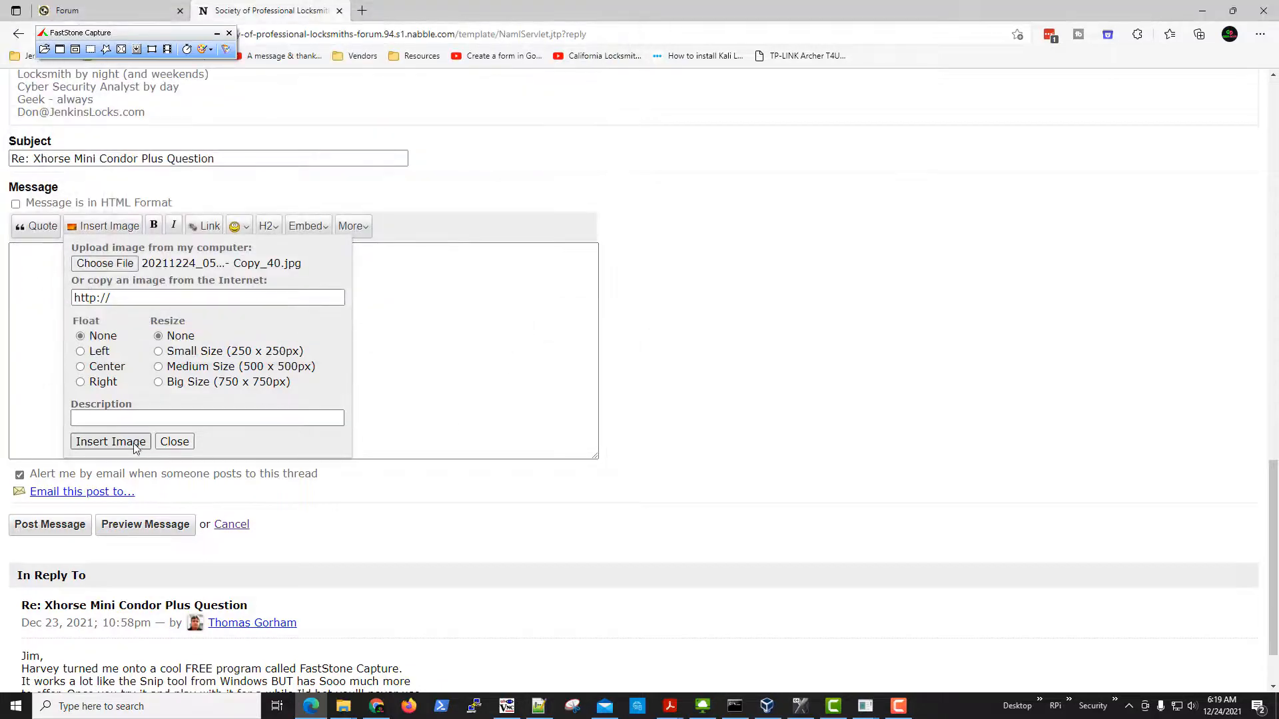
click(111, 442)
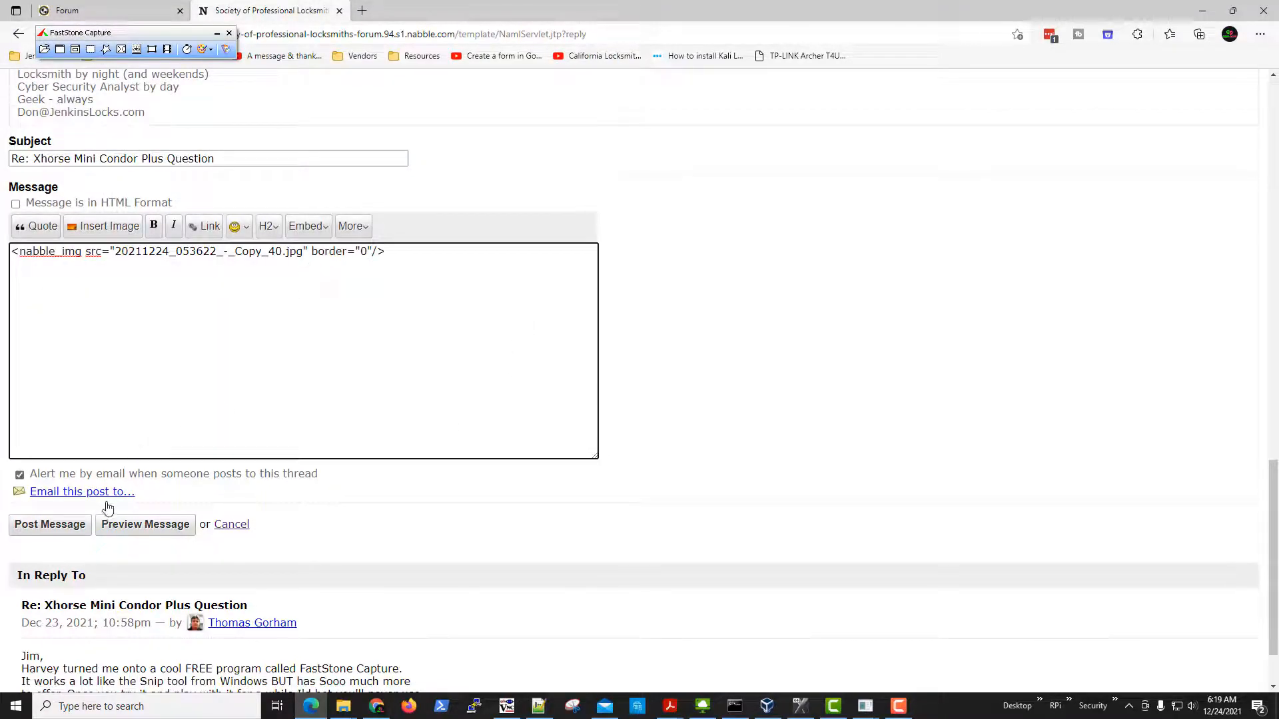
click(134, 533)
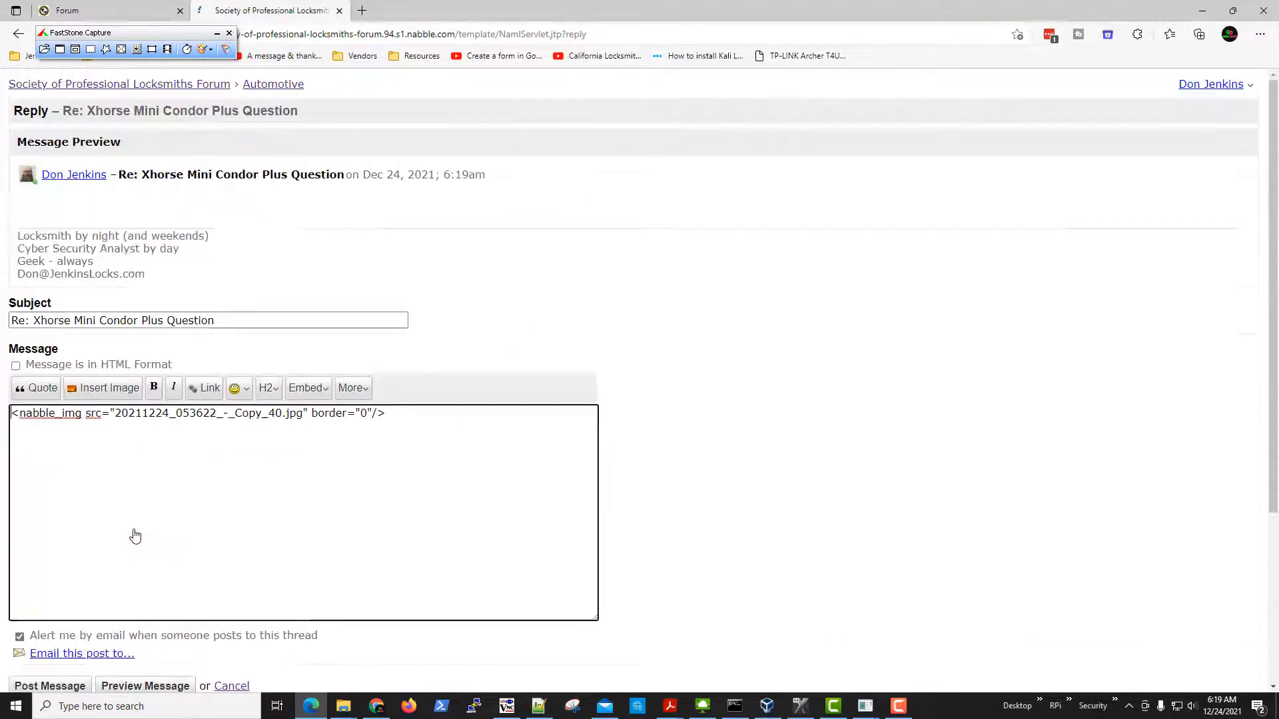
Examine the whole photo in the message preview for correct orientation and size
scroll(277, 517, down, 5)
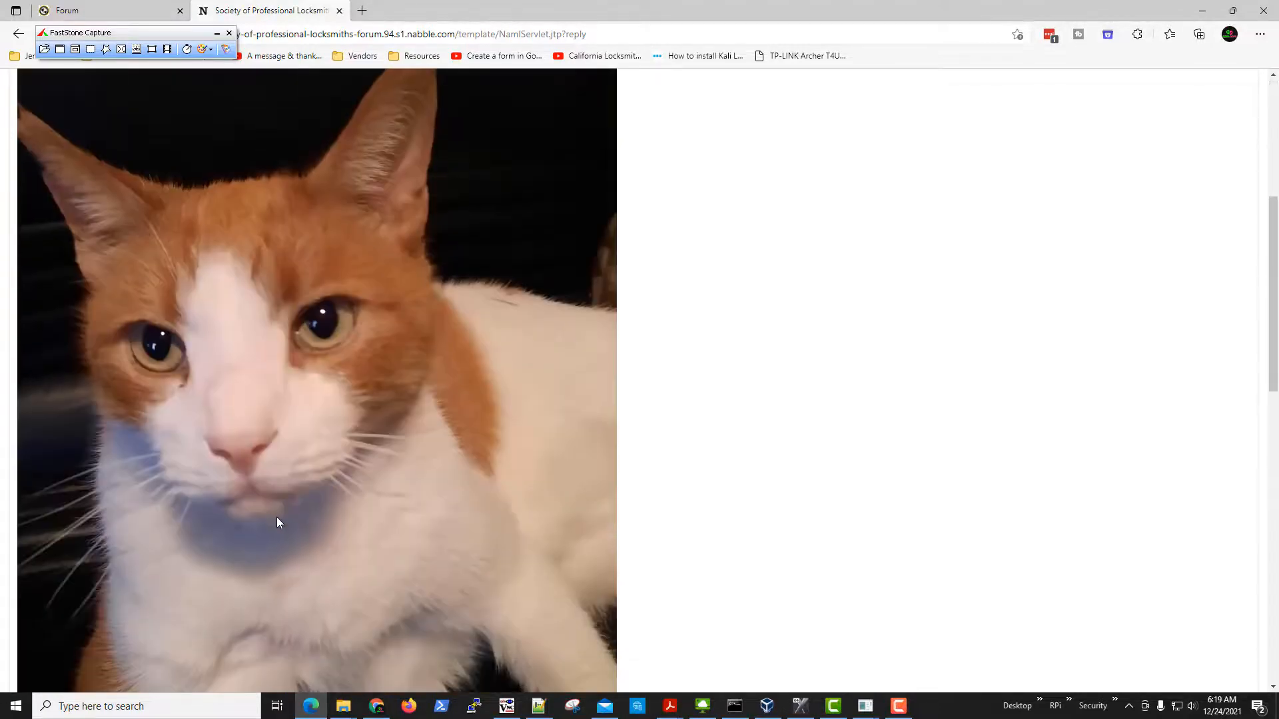
scroll(277, 518, down, 2)
scroll(277, 518, up, 4)
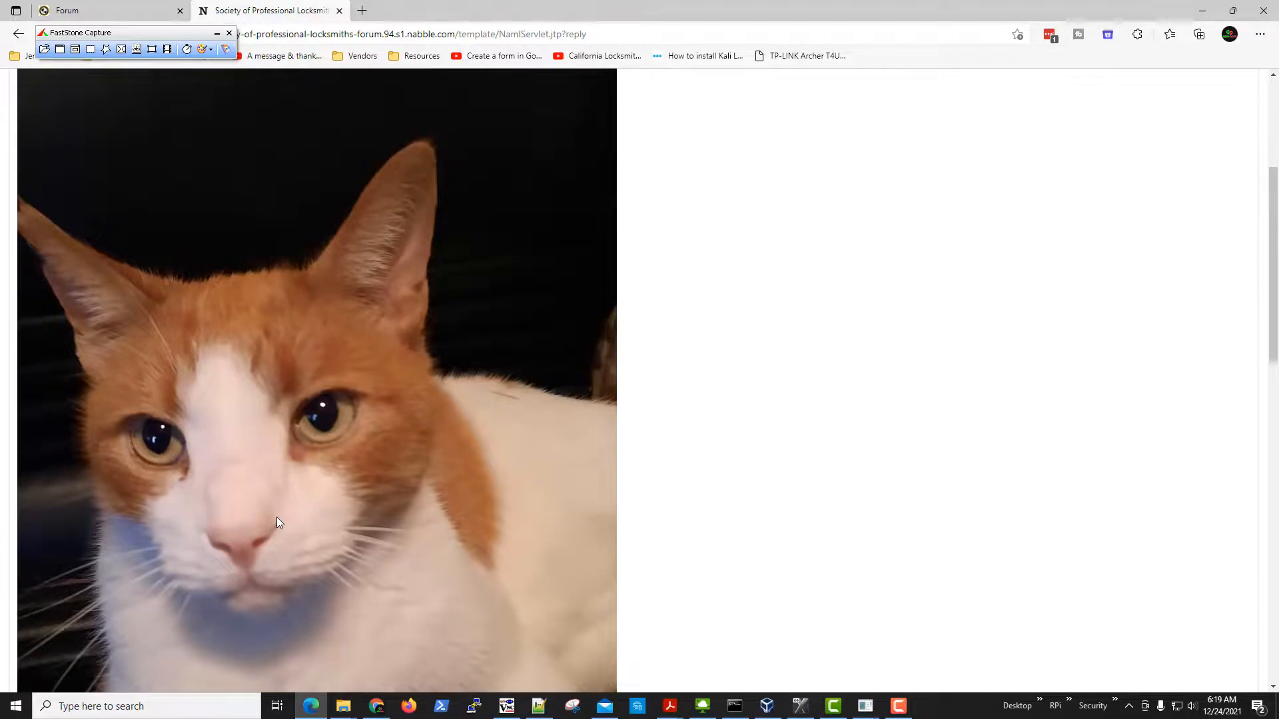
scroll(277, 523, down, 10)
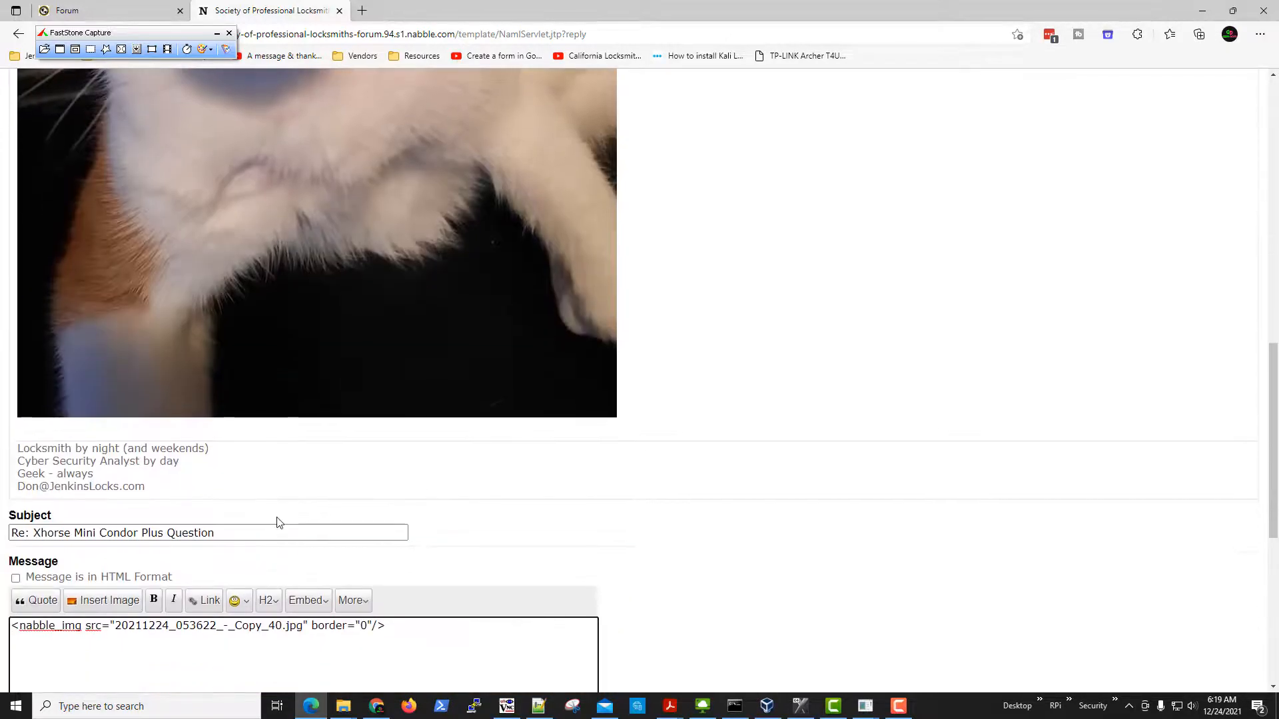
scroll(279, 523, down, 4)
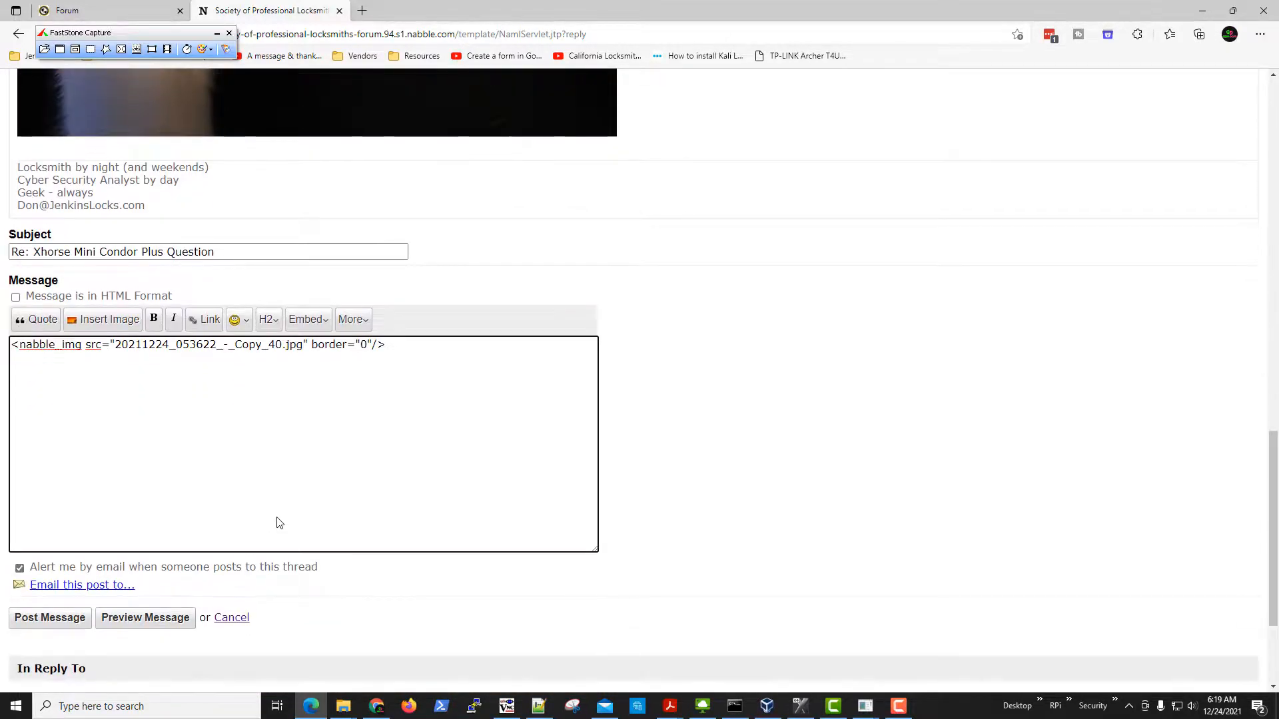
scroll(277, 519, up, 15)
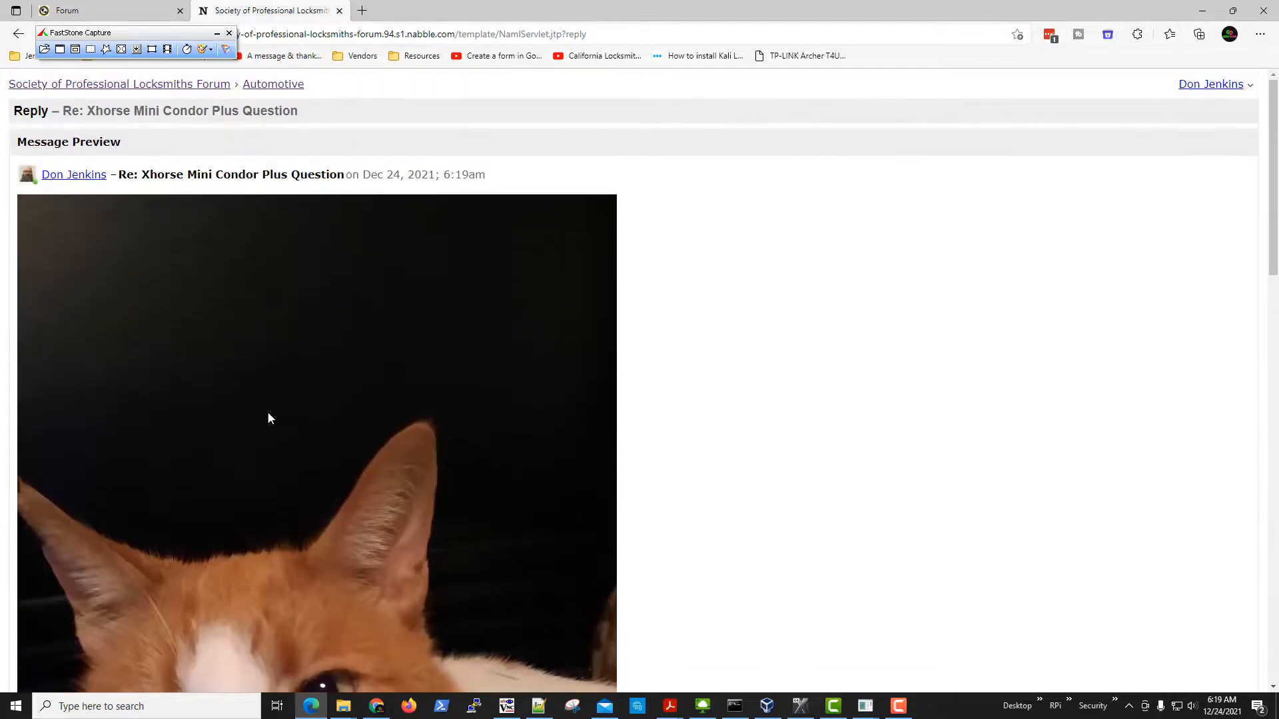
scroll(299, 435, down, 5)
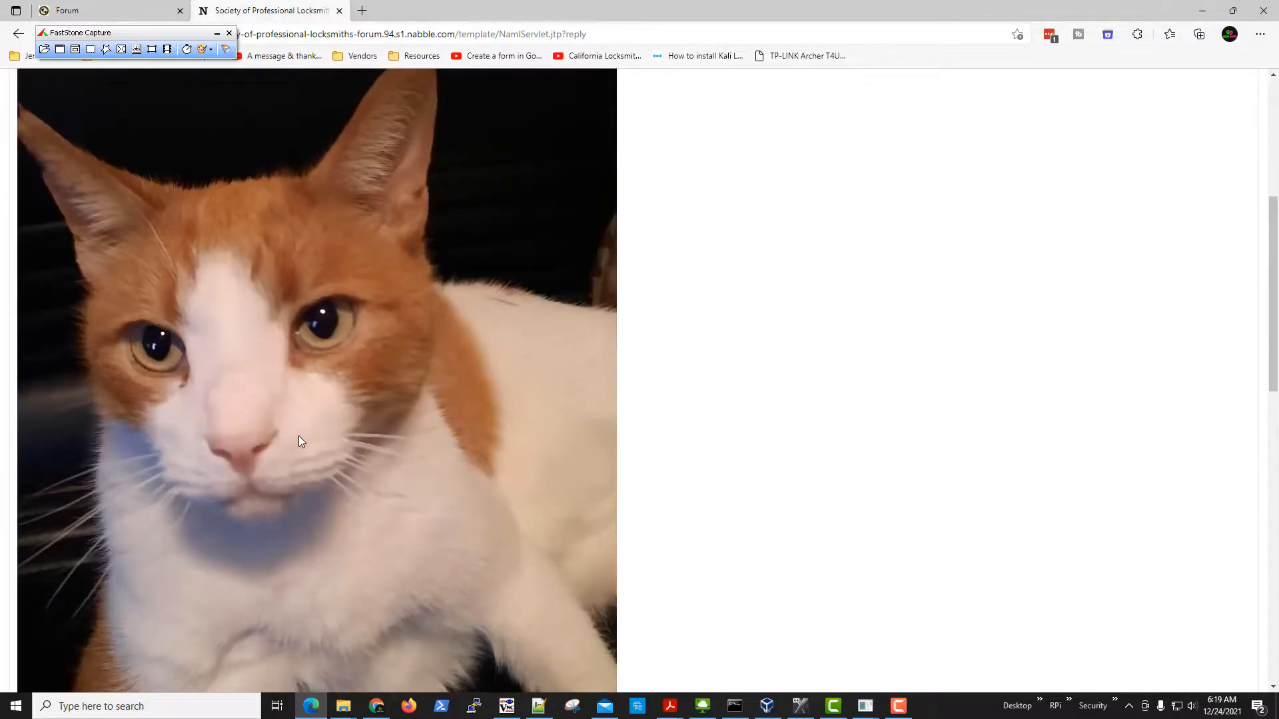
scroll(298, 439, down, 14)
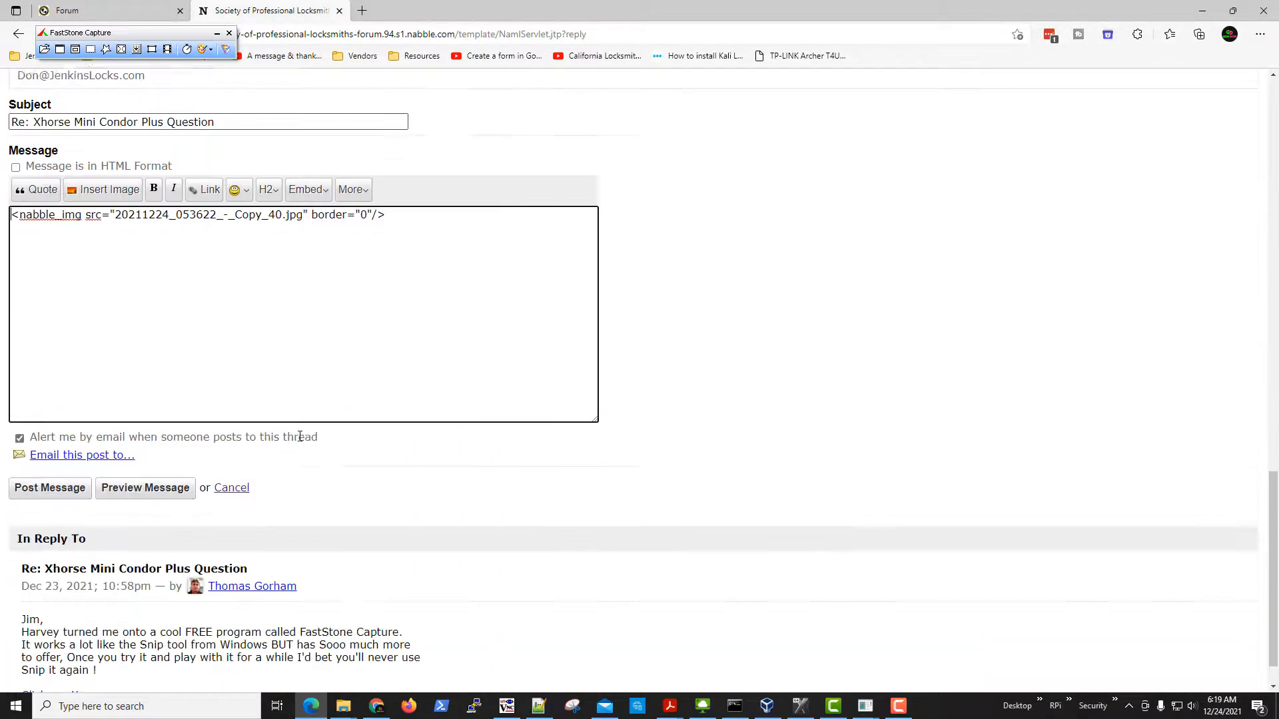
Post the reply with the photo to the Xhorse Mini Condor Plus Question thread and view the published post
scroll(300, 436, down, 1)
click(50, 447)
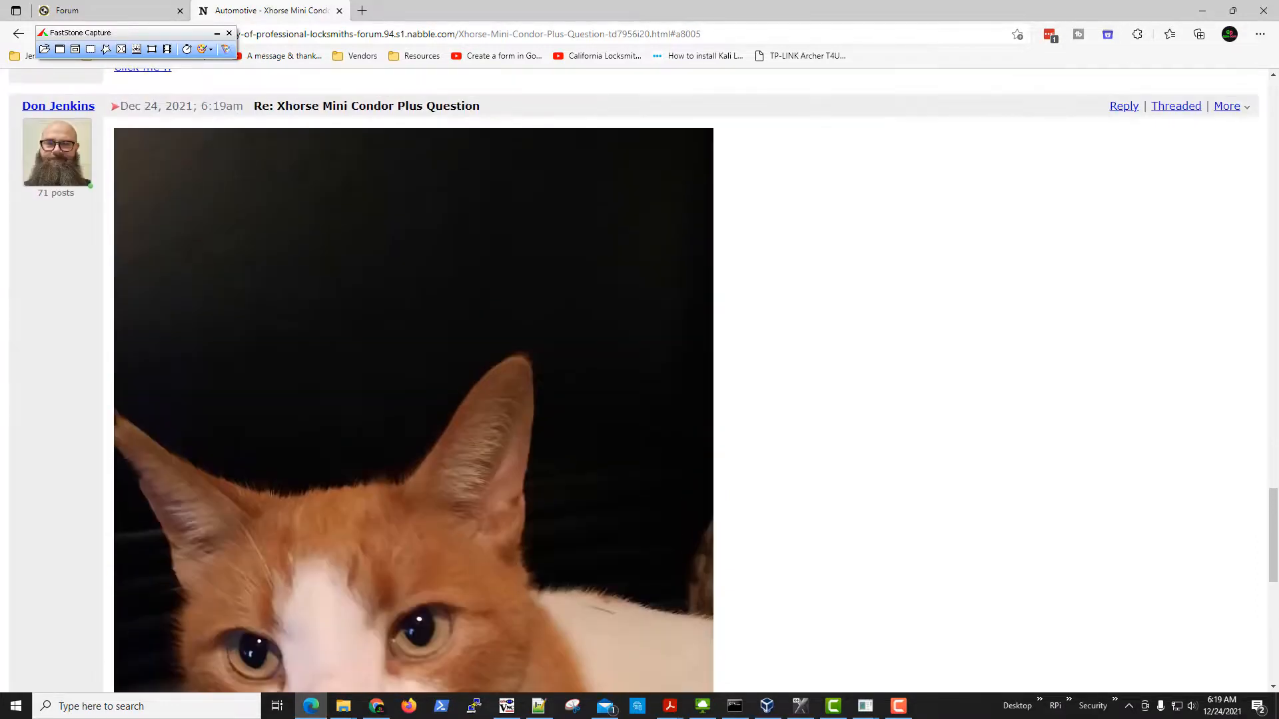
scroll(661, 400, down, 5)
scroll(661, 399, down, 4)
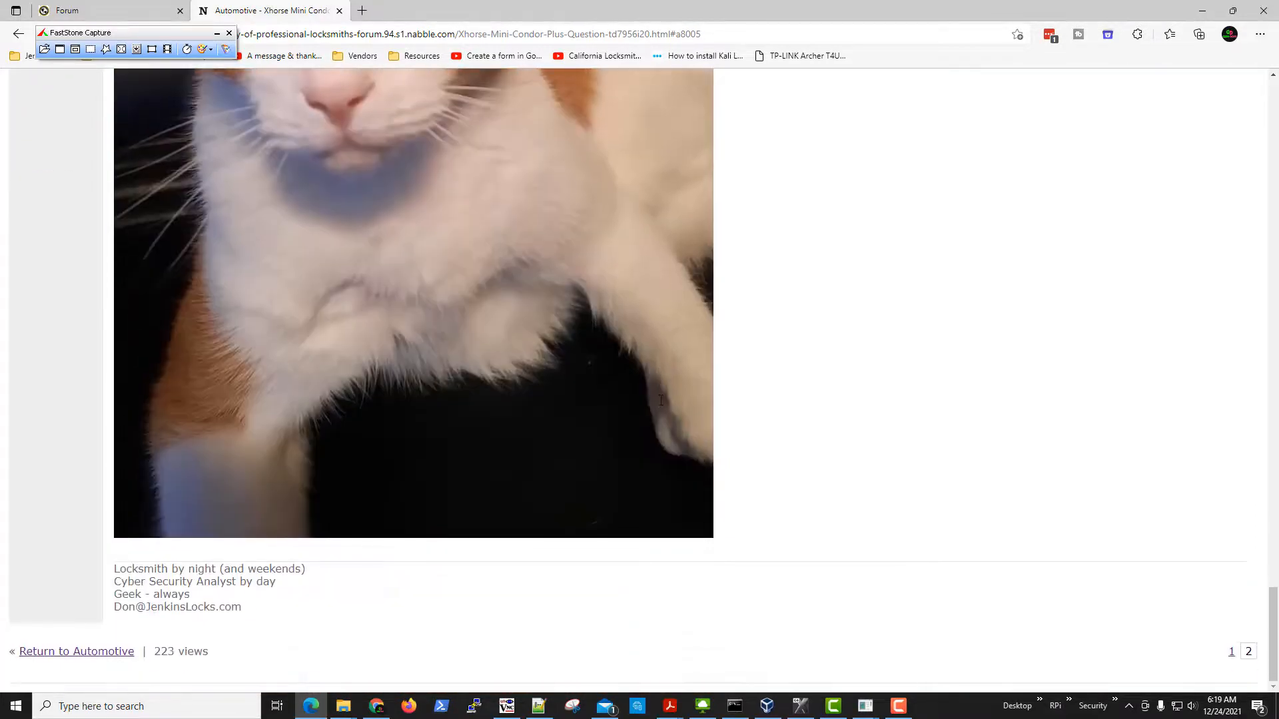